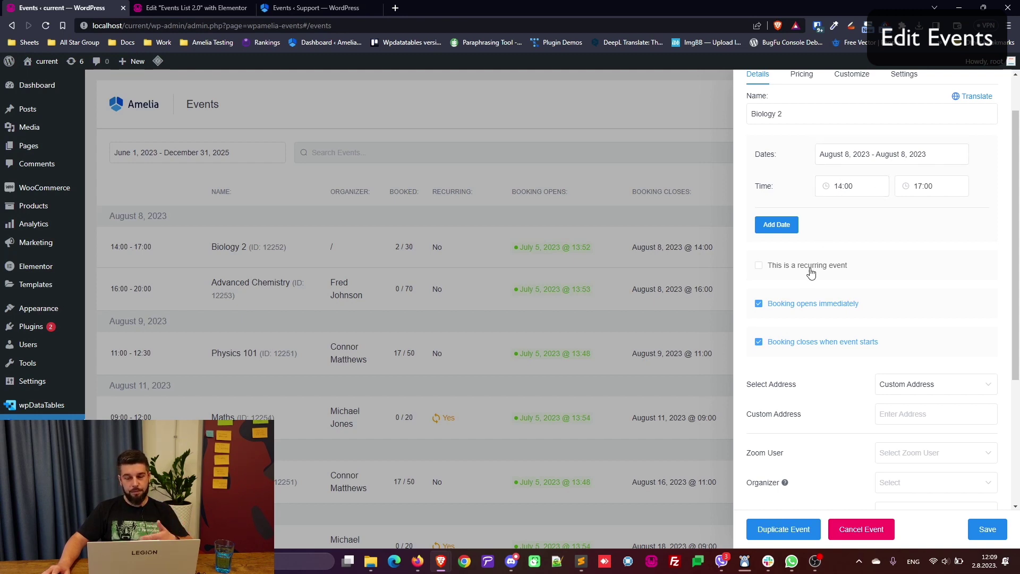
Stop bookings from closing at the event start and set them to close on August 7, 2023 at 23:00.
left_click(759, 343)
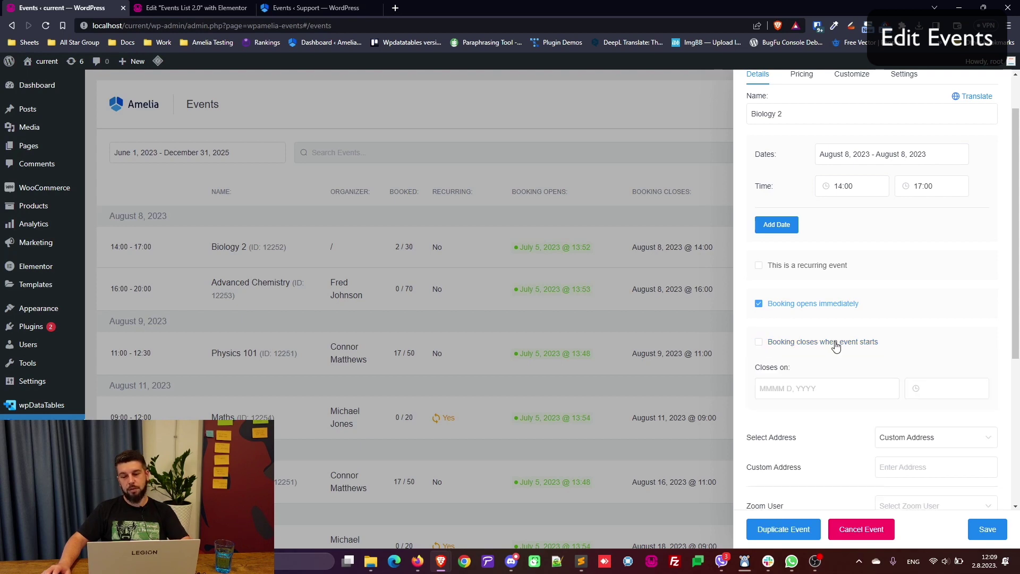
left_click(821, 388)
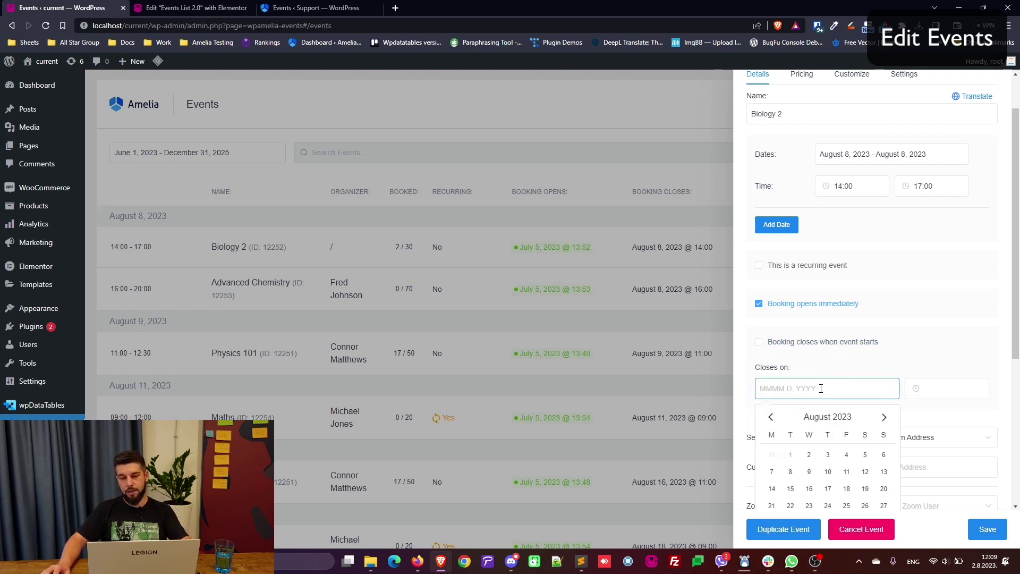
left_click(773, 472)
left_click(936, 388)
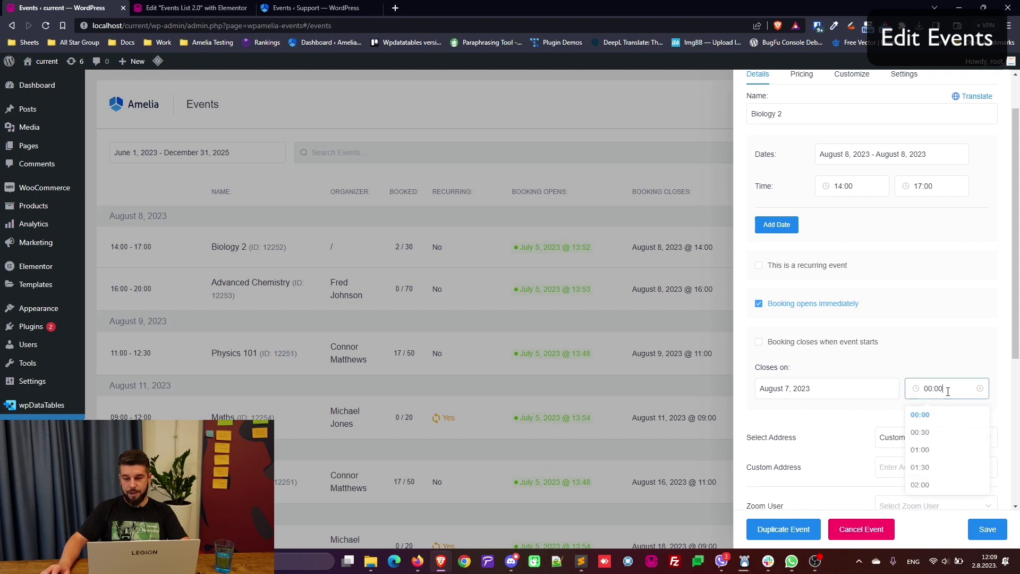
scroll(936, 460, "down", 10)
scroll(941, 460, "up", 3)
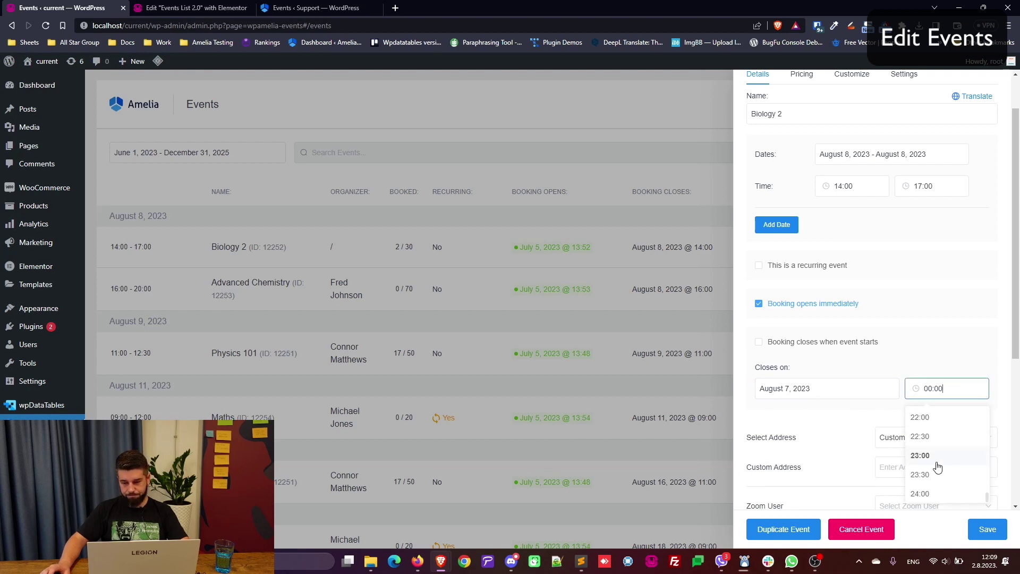
left_click(934, 460)
Set the event's address to Queens and assign the listed Zoom user to the event.
scroll(854, 425, "down", 2)
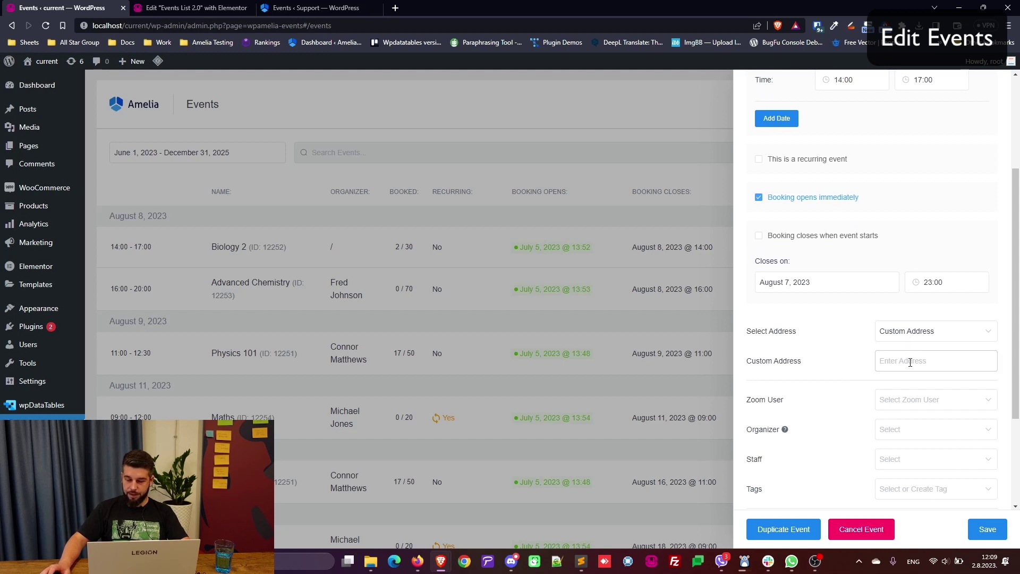
left_click(911, 336)
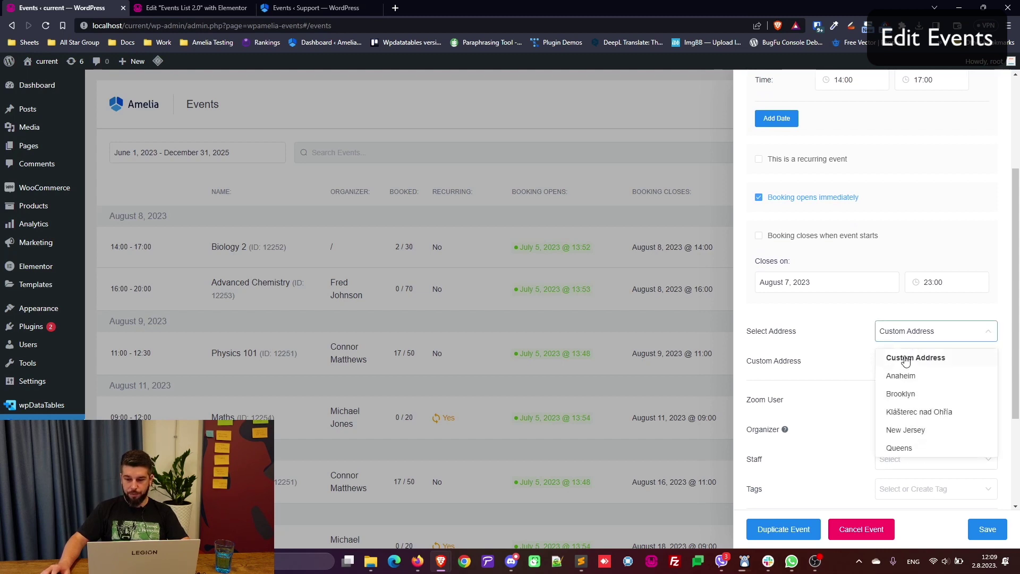
left_click(904, 448)
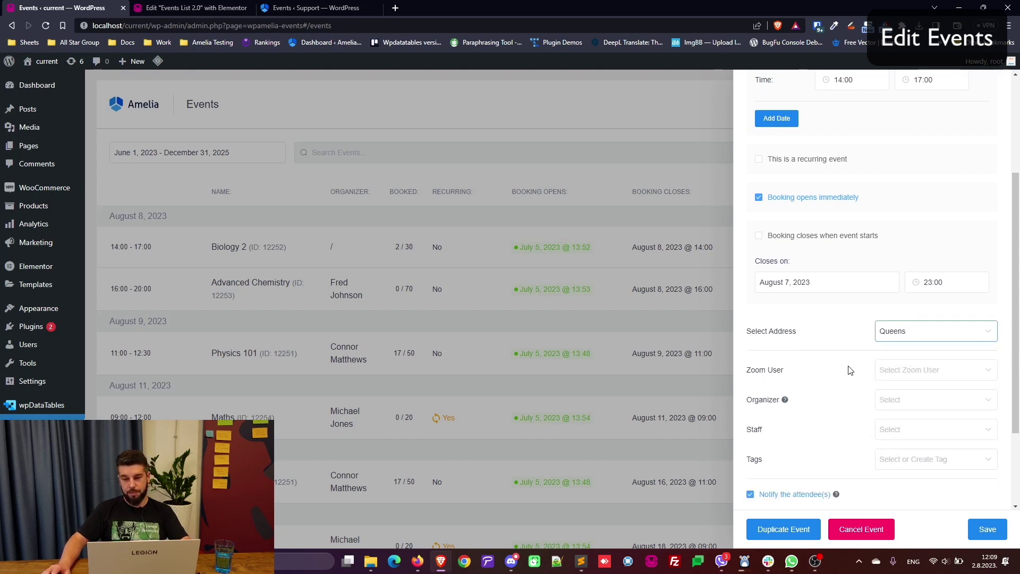
left_click(895, 377)
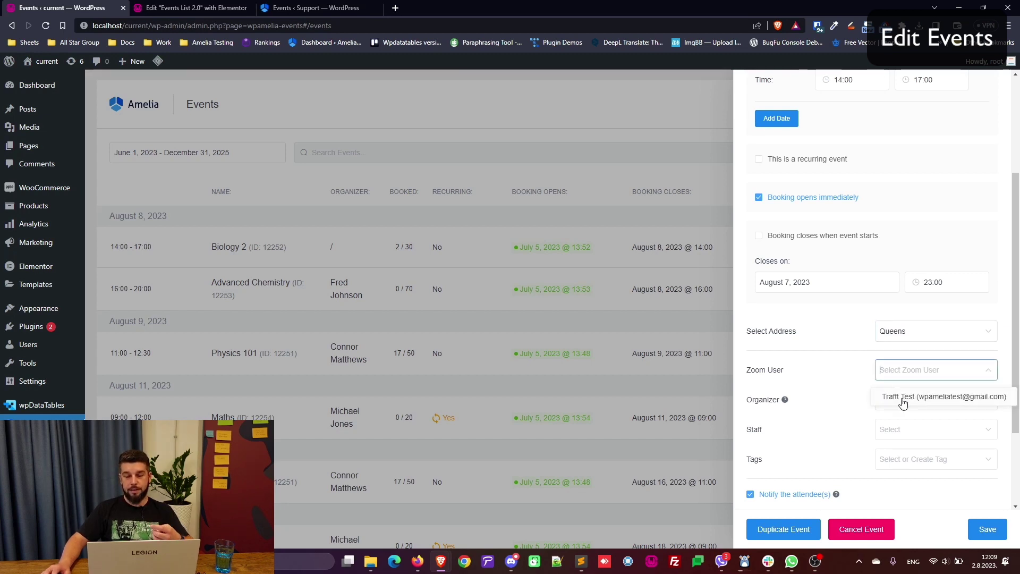
left_click(903, 403)
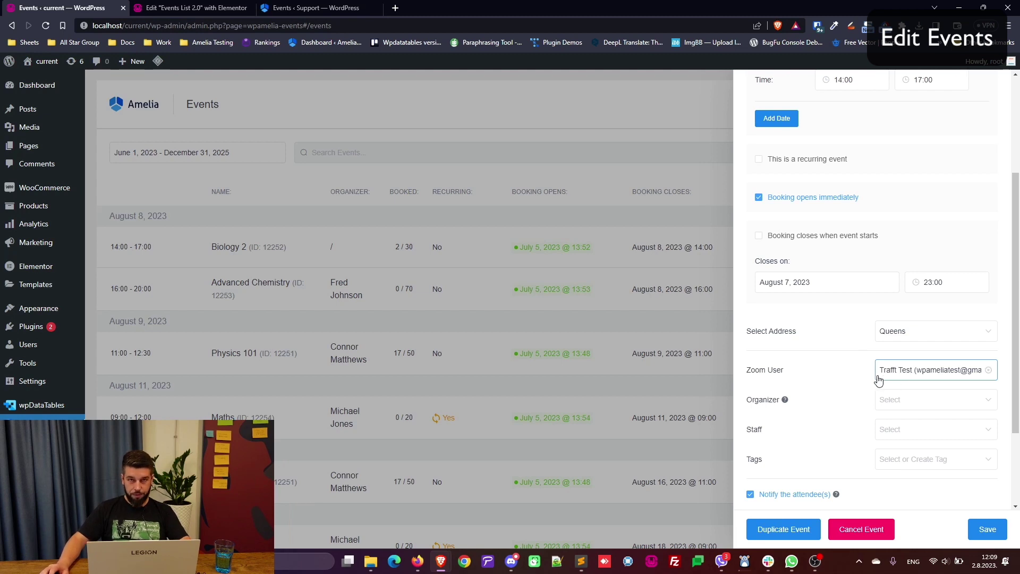
triple_click(753, 374)
left_click(819, 370)
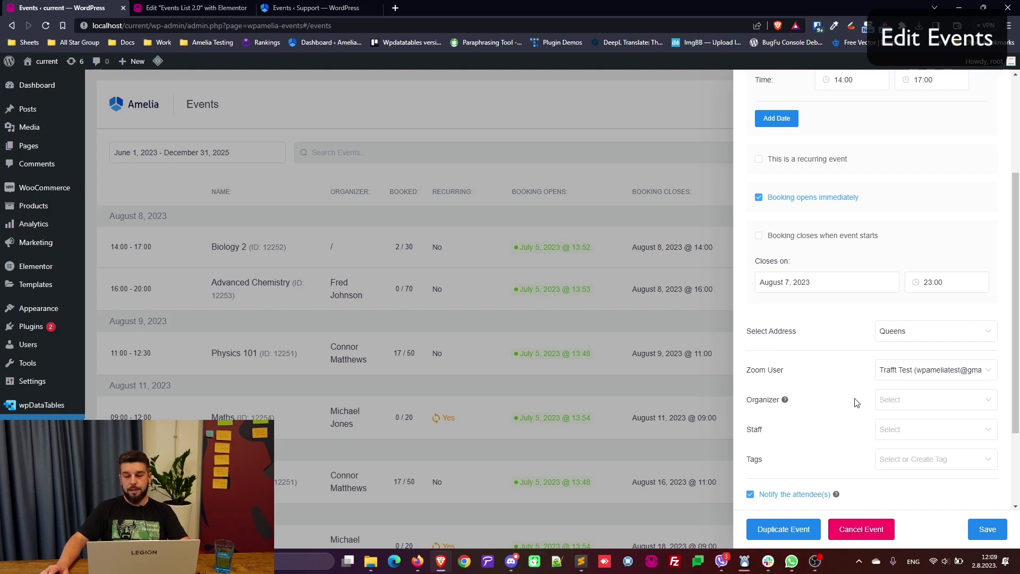
Assign the employee who organizes Physics 101 as the organizer of this event.
mouse_move(785, 401)
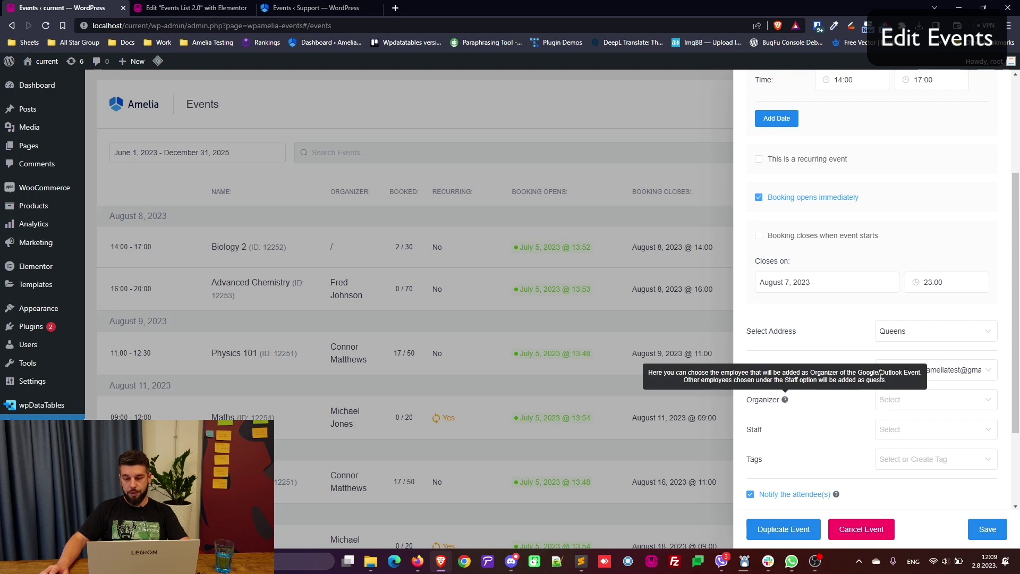
left_click(900, 406)
left_click(912, 289)
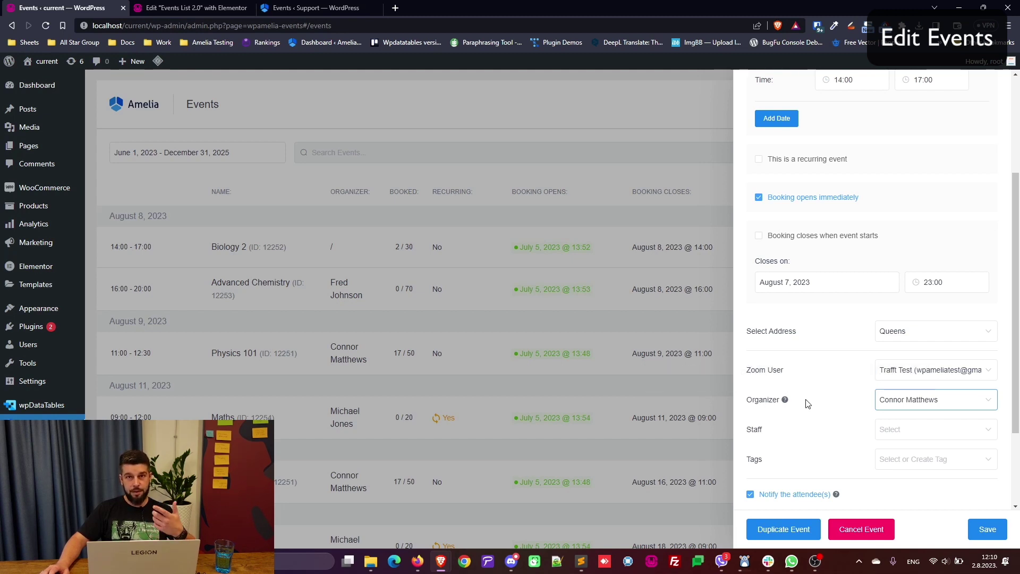
Add three staff members to the event: the chosen organizer plus the fourth and sixth employees in the staff list.
scroll(808, 407, "down", 2)
left_click(897, 324)
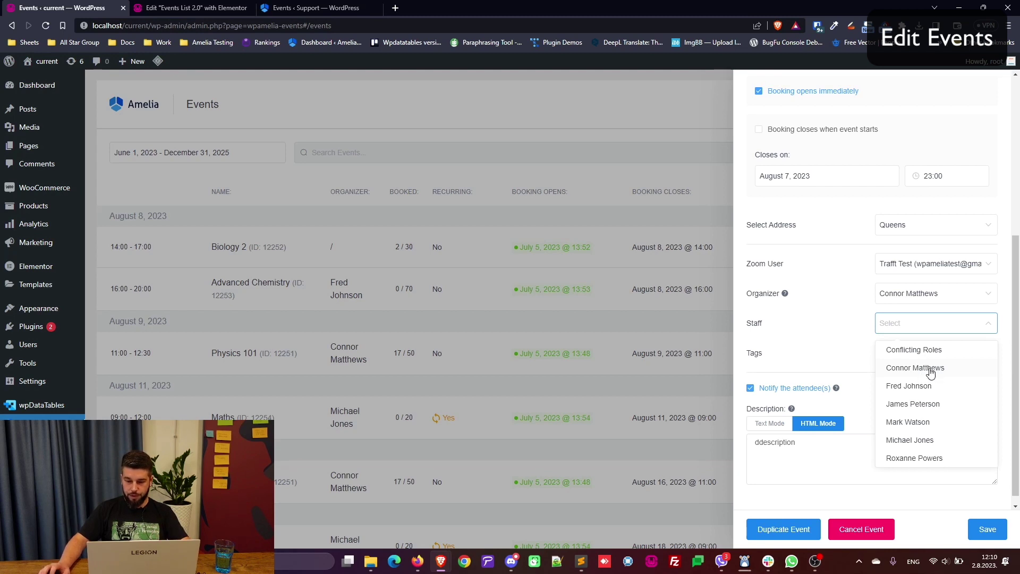
left_click(910, 372)
left_click(850, 323)
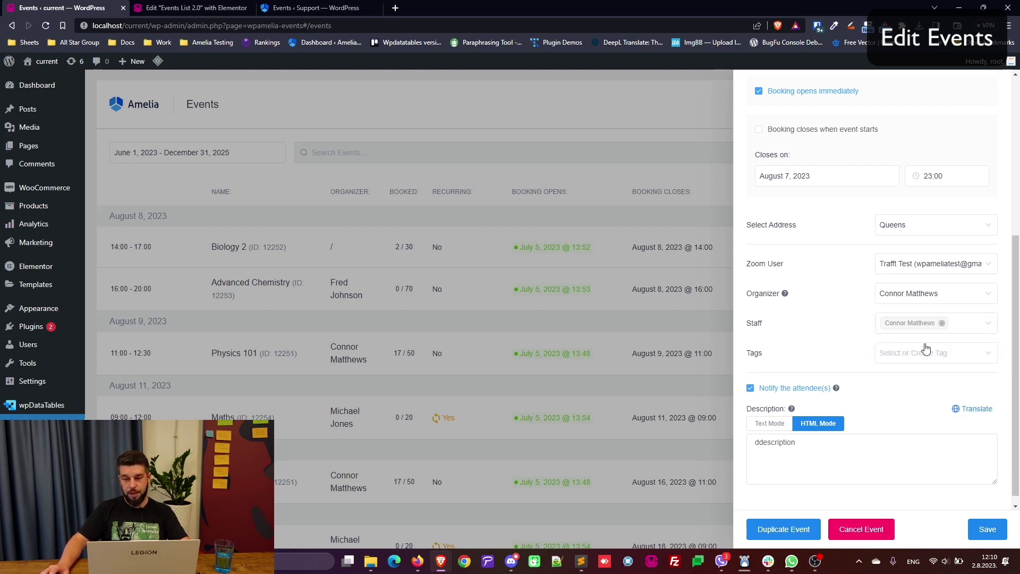
left_click(968, 325)
left_click(927, 403)
left_click(933, 451)
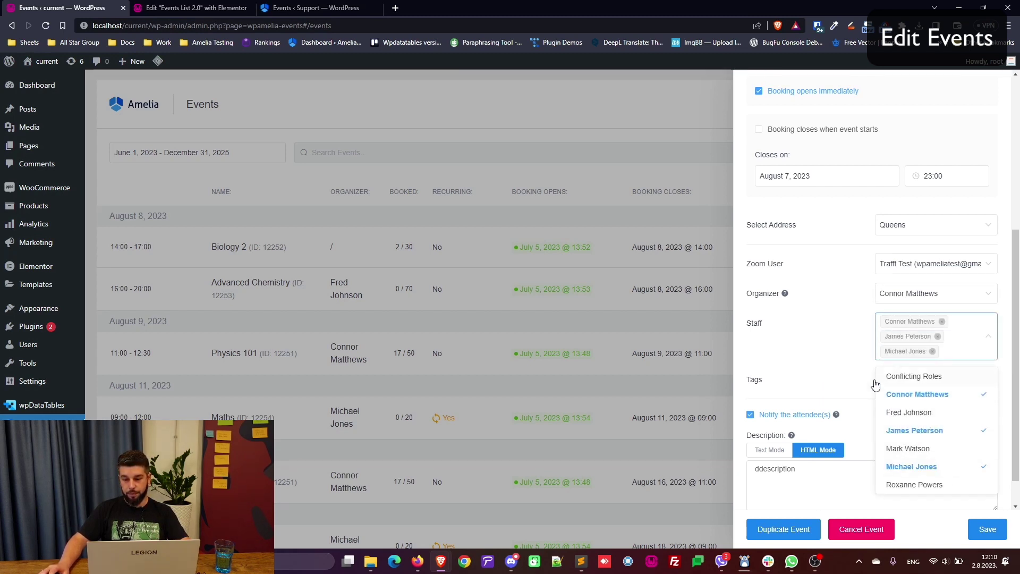
left_click(845, 353)
Create a new tag "biology" and apply it to the event.
scroll(853, 346, "up", 6)
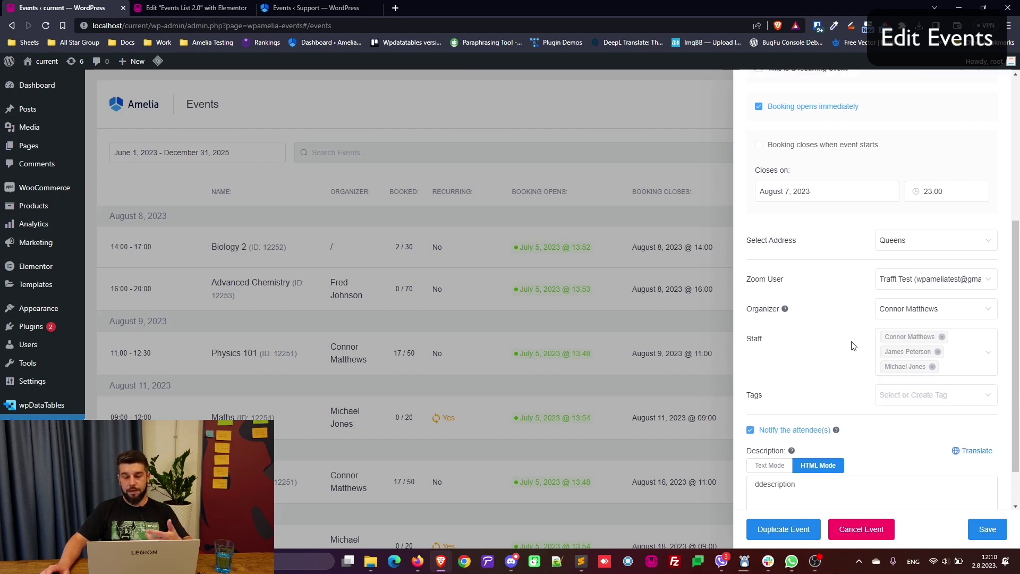
scroll(831, 310, "down", 4)
scroll(830, 311, "down", 2)
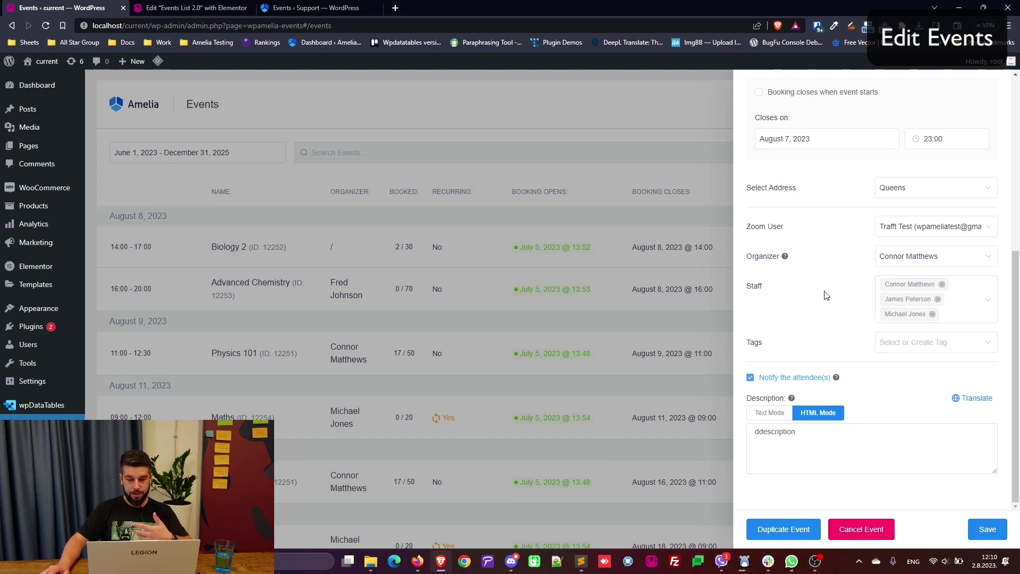
left_click(903, 343)
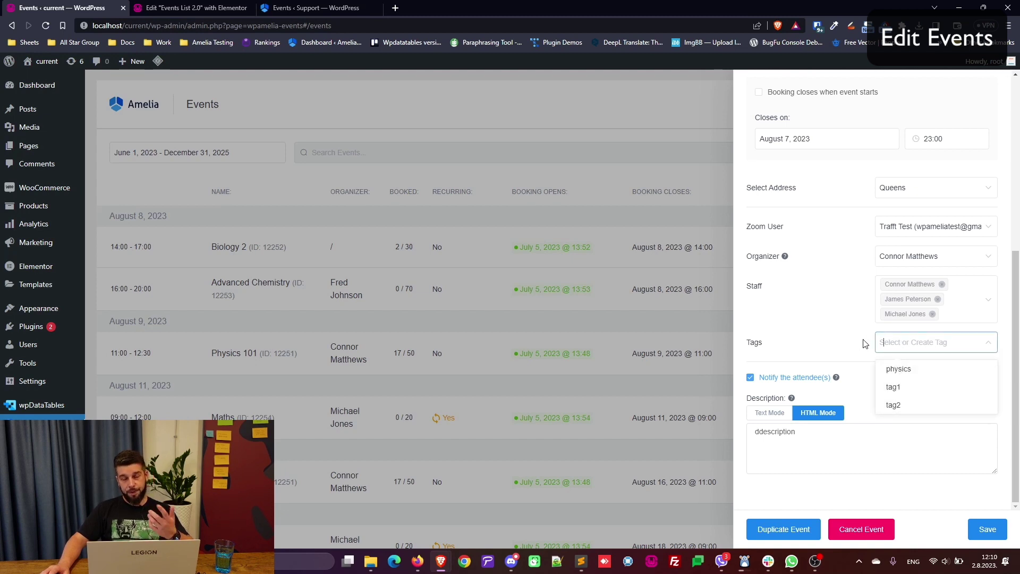
type("biology")
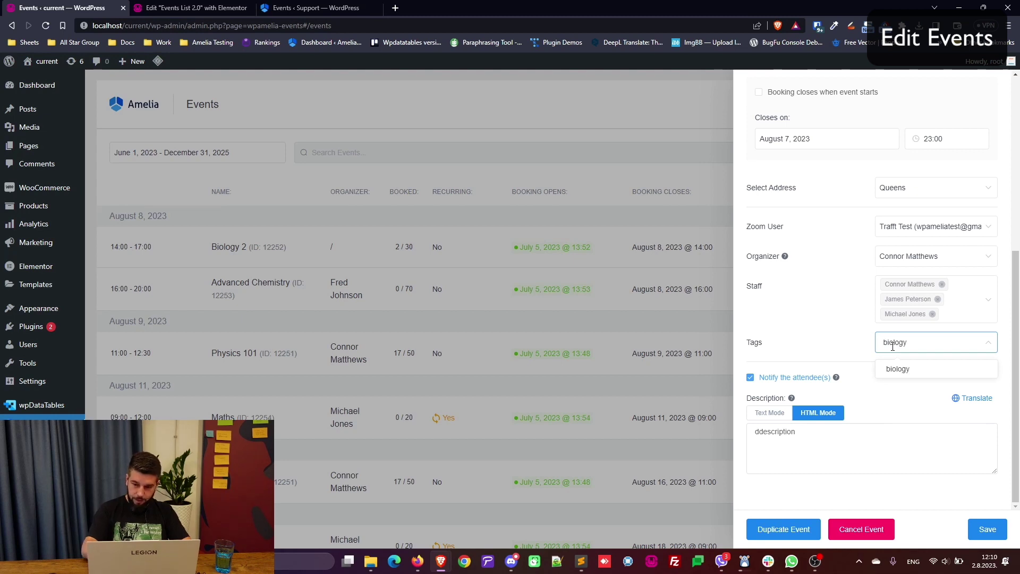
key("Return")
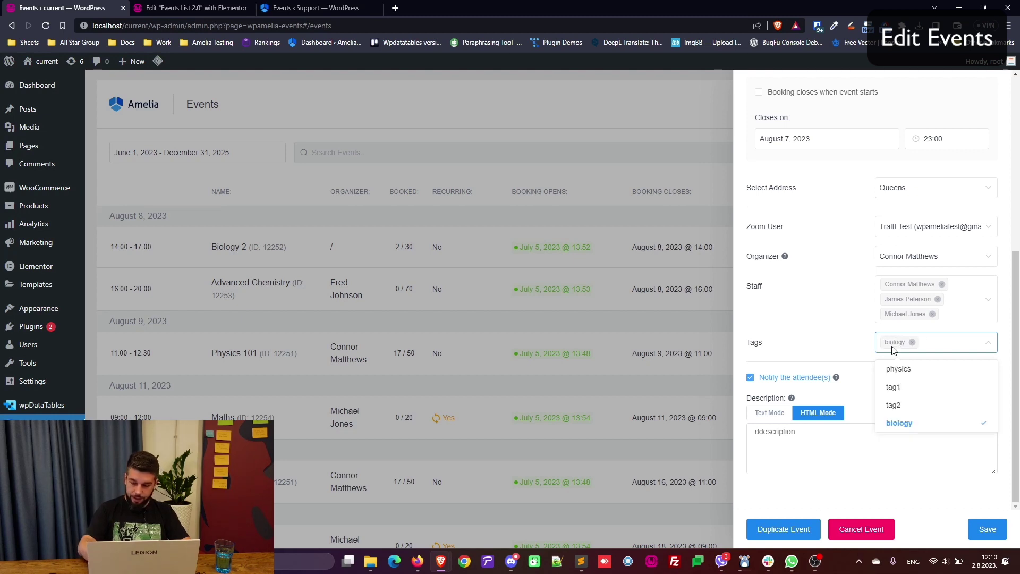
left_click(822, 345)
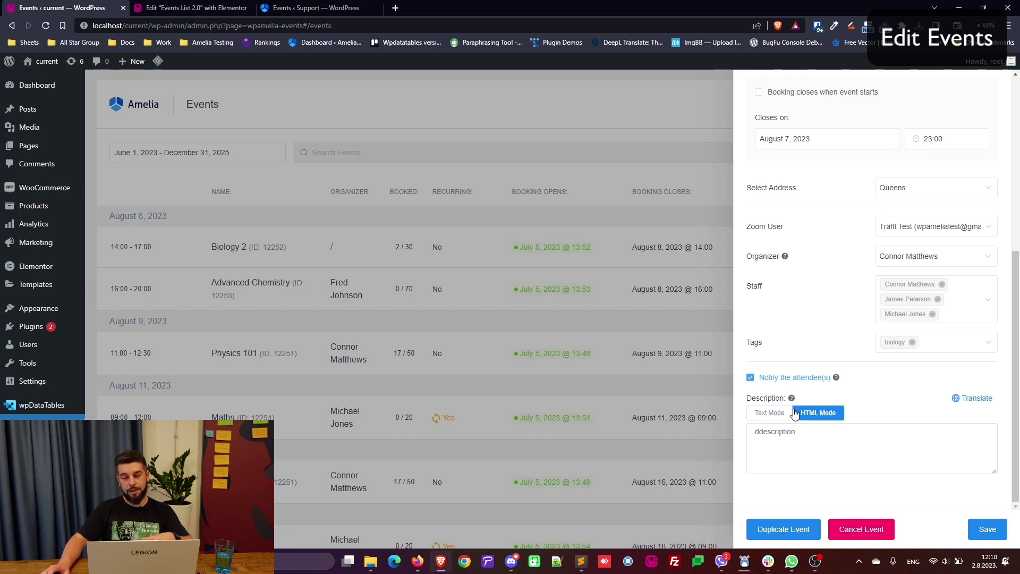
Replace the event description with "Biology 2 is an event where we'll cover the basics of Biology.".
left_click(802, 434)
key("ctrl+a")
key("BackSpace")
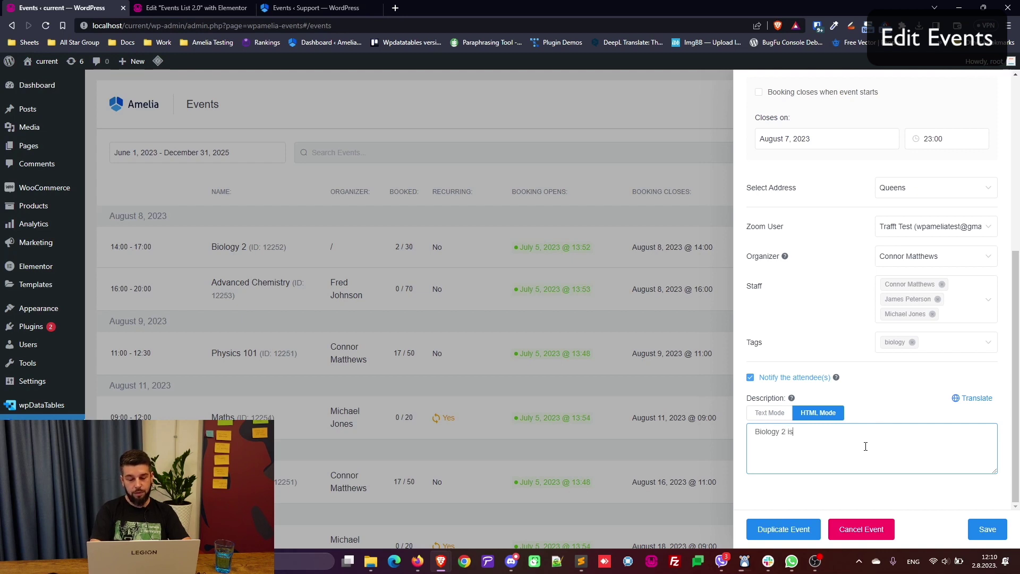
type("where we'll cover the b")
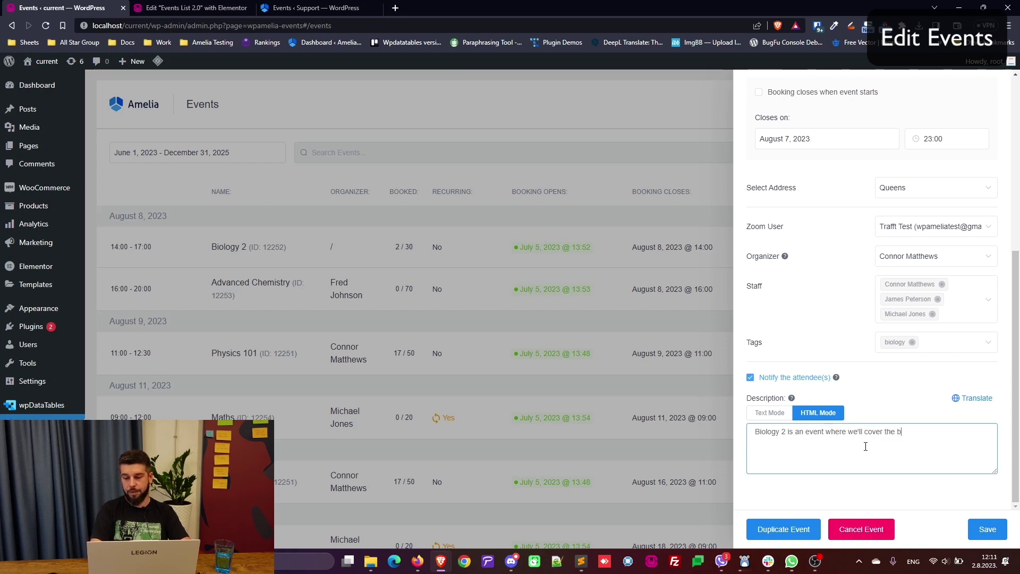
type("asics of Biology.")
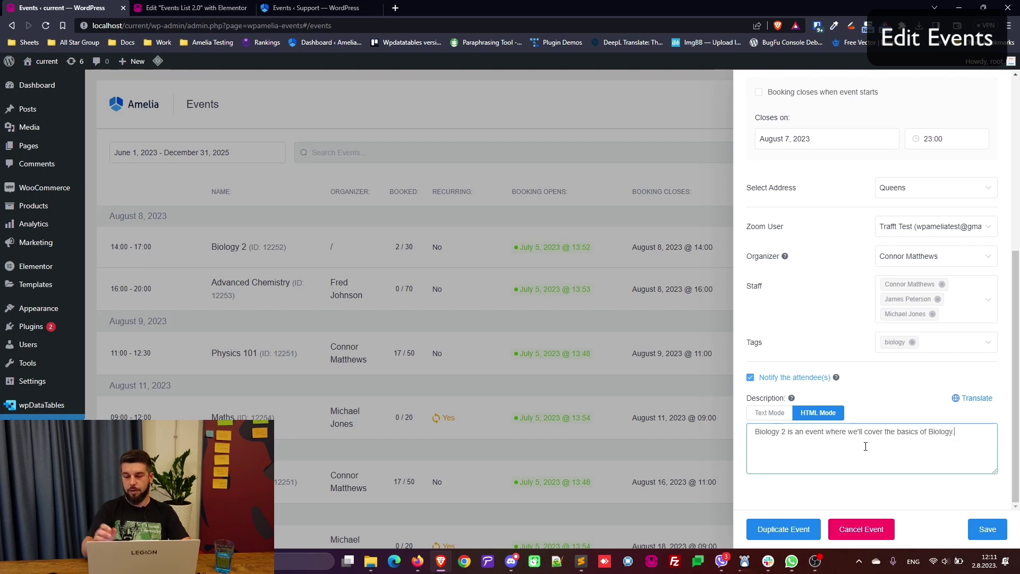
Enable custom pricing for the event and define the first category as Beginner with a price of $60.00.
scroll(865, 447, "up", 10)
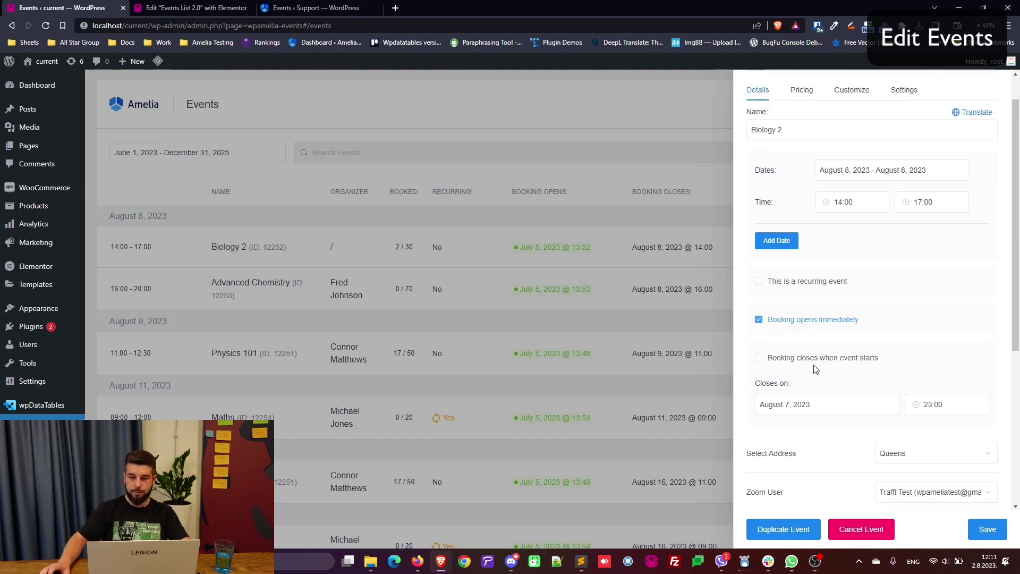
left_click(812, 130)
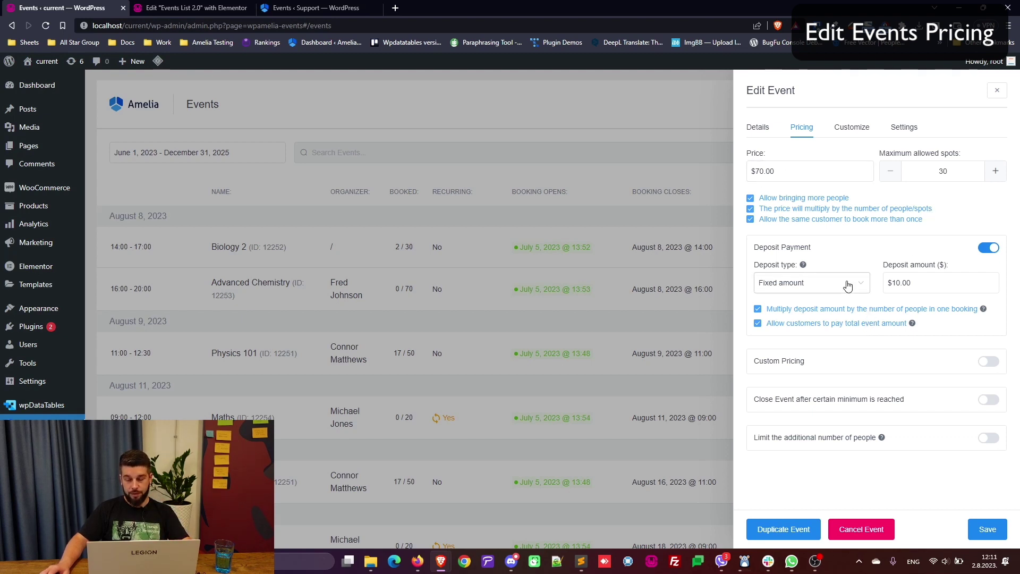
left_click(989, 361)
scroll(935, 361, "down", 3)
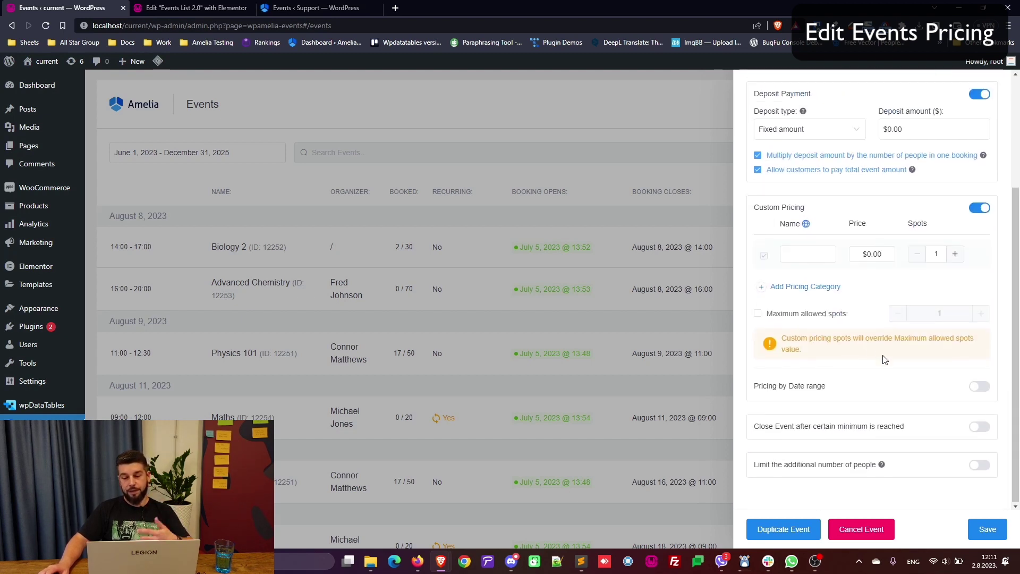
left_click(810, 256)
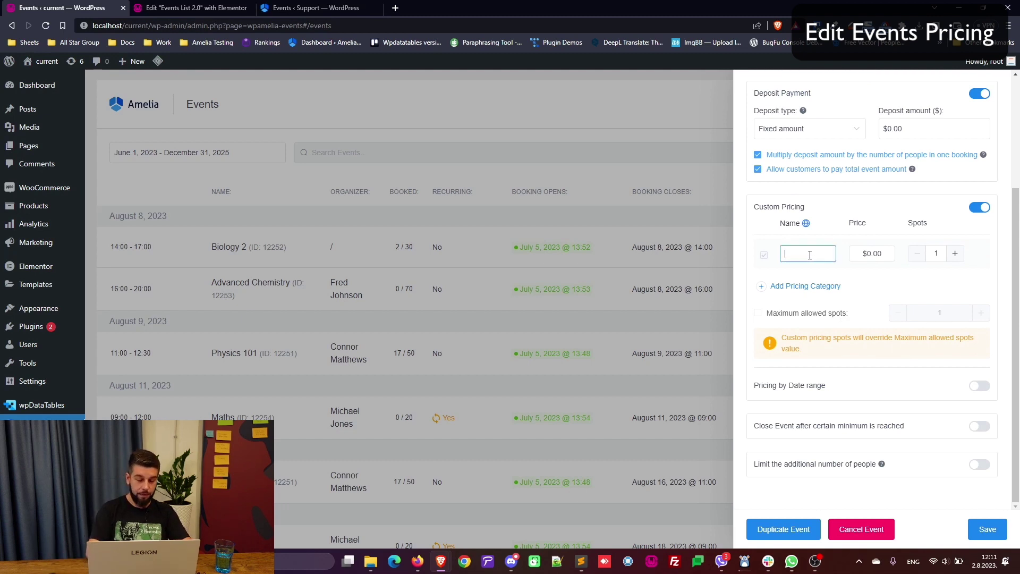
type("Beginner")
key("Tab")
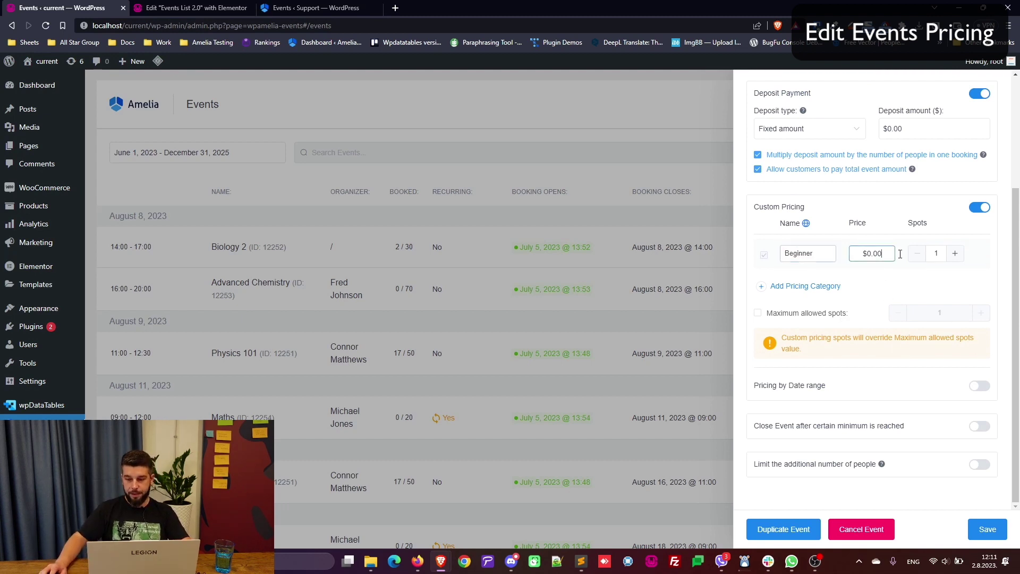
type("60")
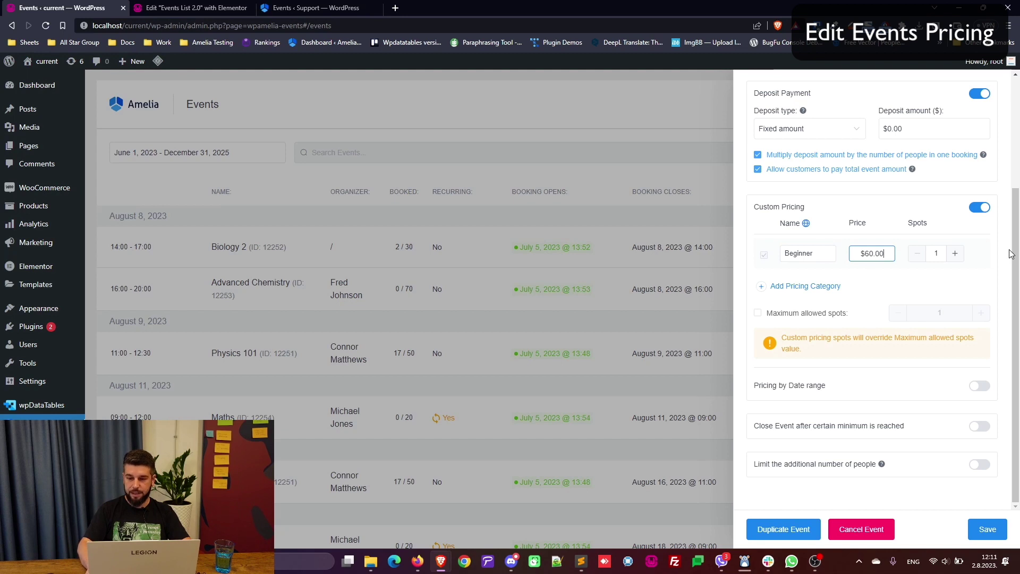
Add a second pricing category named Intermediate with a price of $65.00.
left_click(837, 285)
left_click(819, 287)
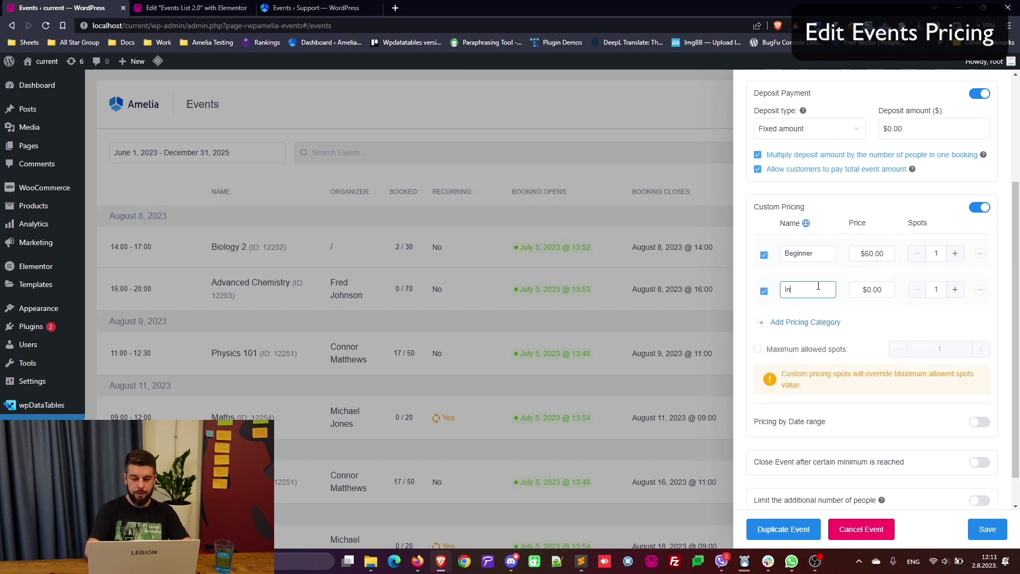
type("Intermediate")
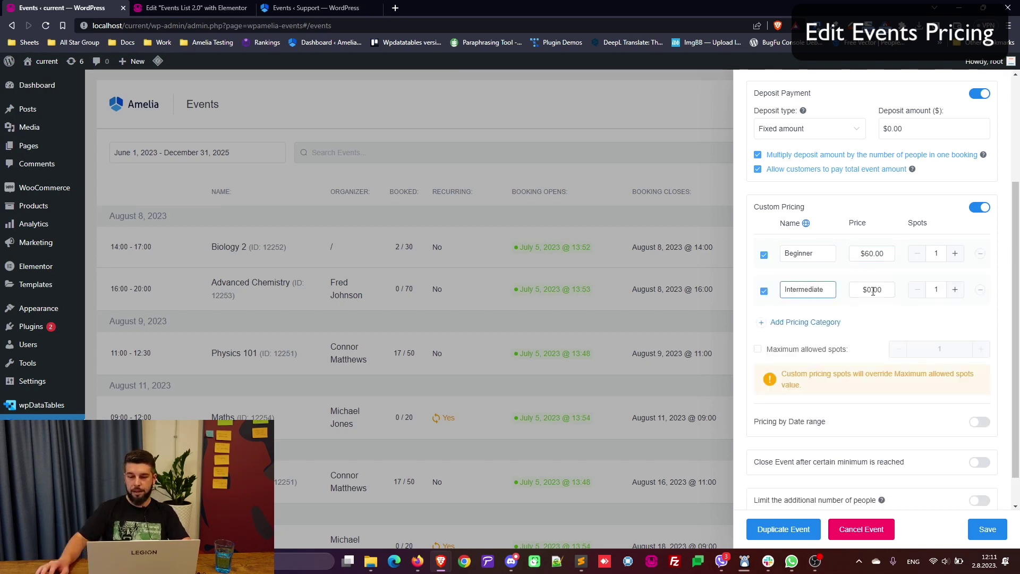
key("Tab")
type("0.65")
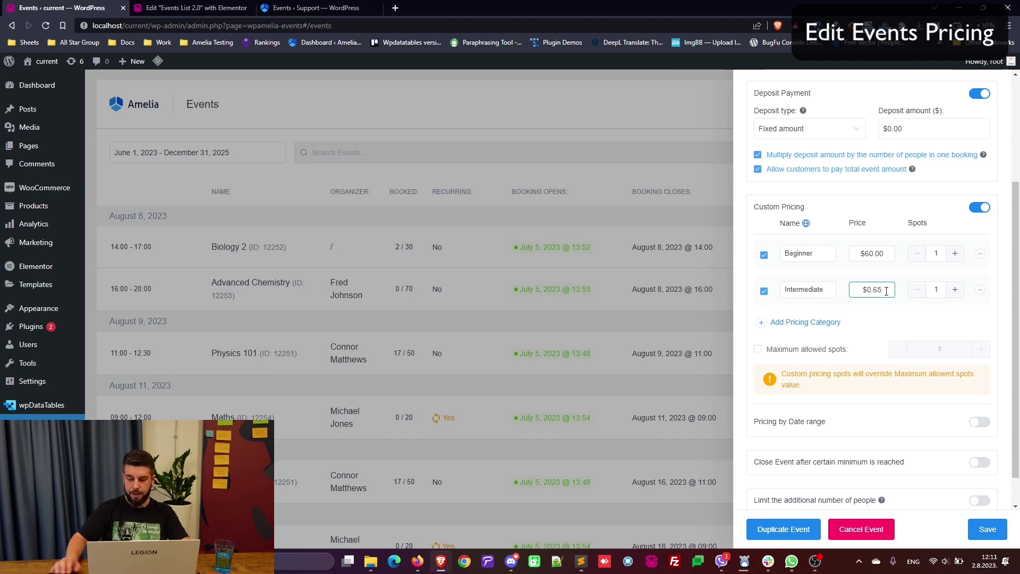
type("00")
Add a third pricing category named Advanced with a price of $80.00.
left_click(797, 322)
left_click(814, 325)
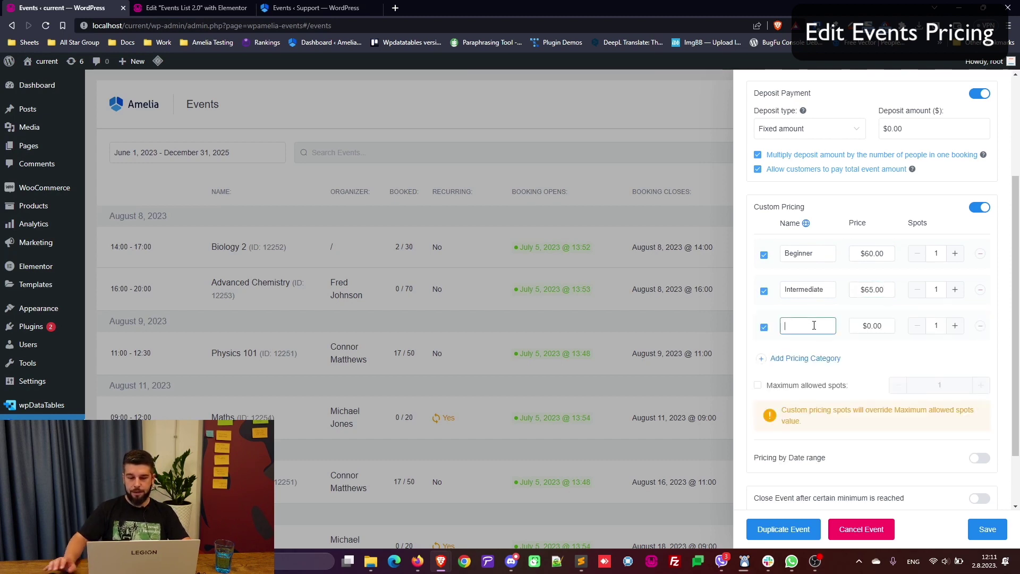
triple_click(879, 328)
type("8000")
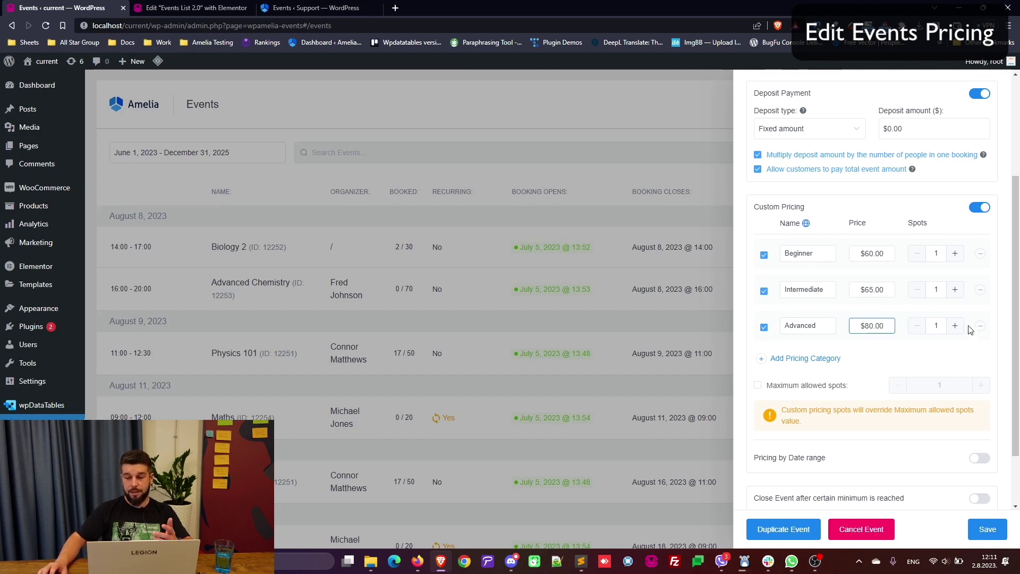
Set the spots to 5 for Beginner, 10 for Intermediate and 3 for Advanced, and enable a maximum of 30 allowed spots.
scroll(914, 359, "up", 3)
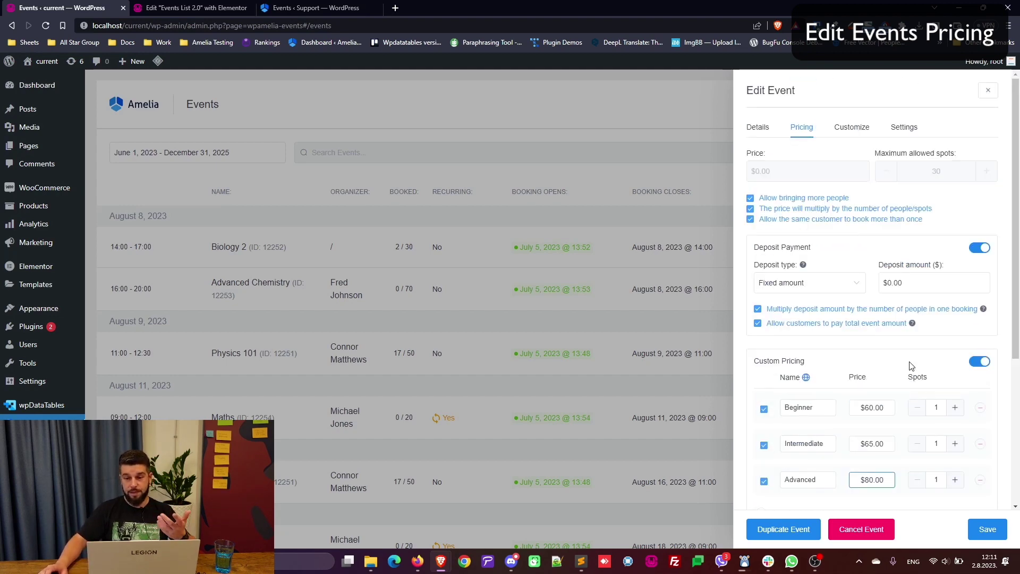
scroll(913, 366, "down", 3)
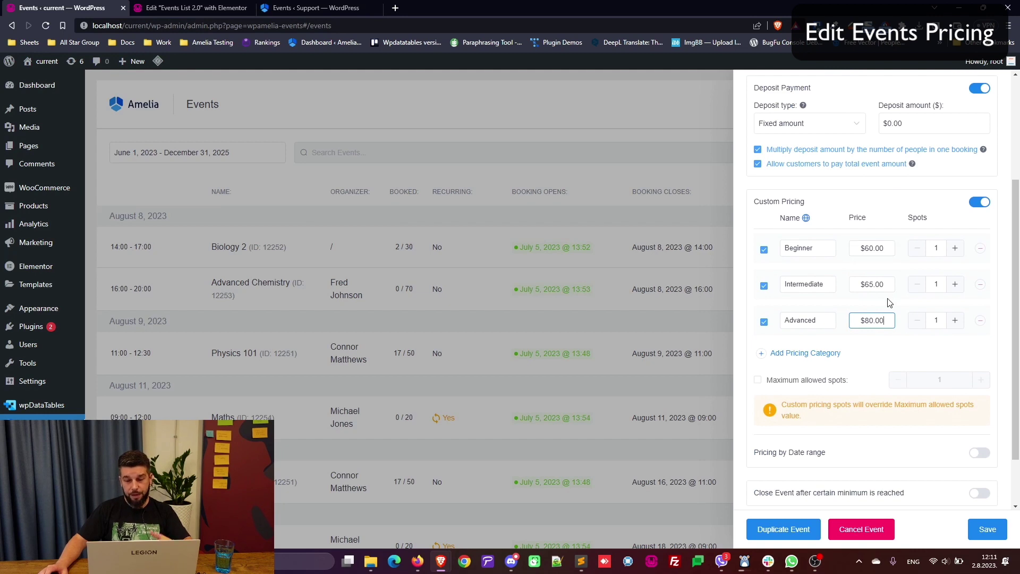
scroll(890, 302, "down", 1)
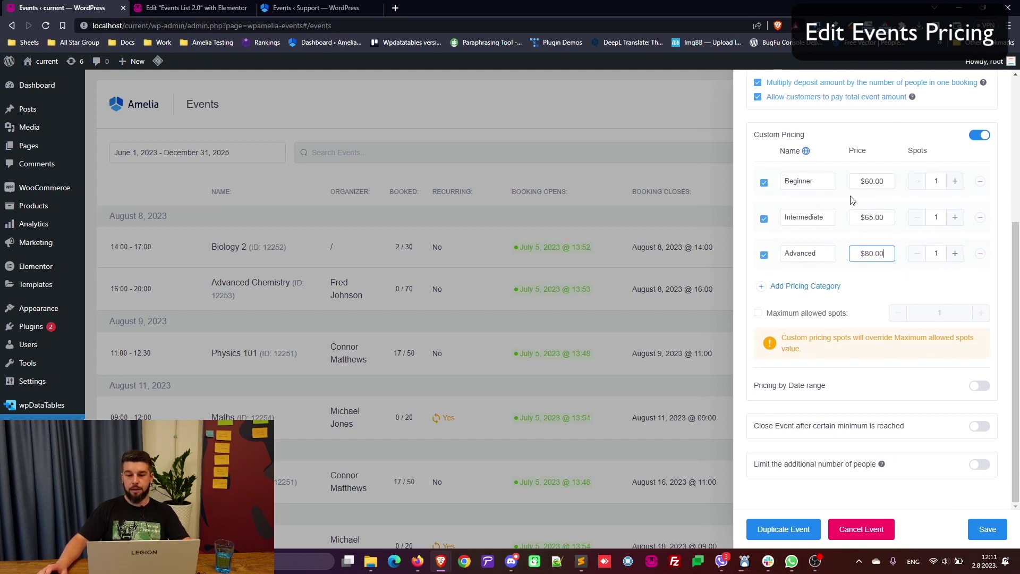
double_click(936, 182)
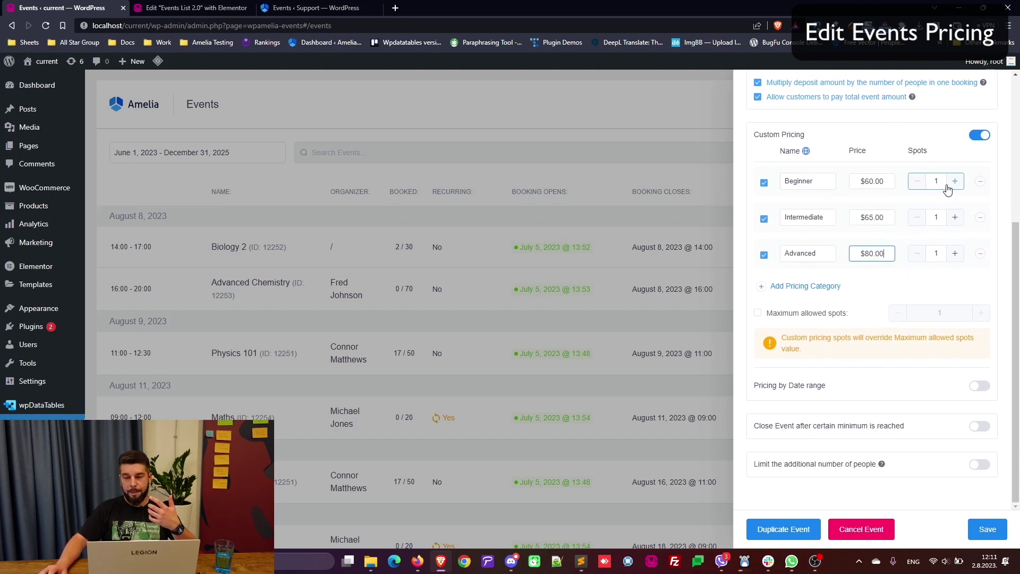
type("2")
left_click(953, 184)
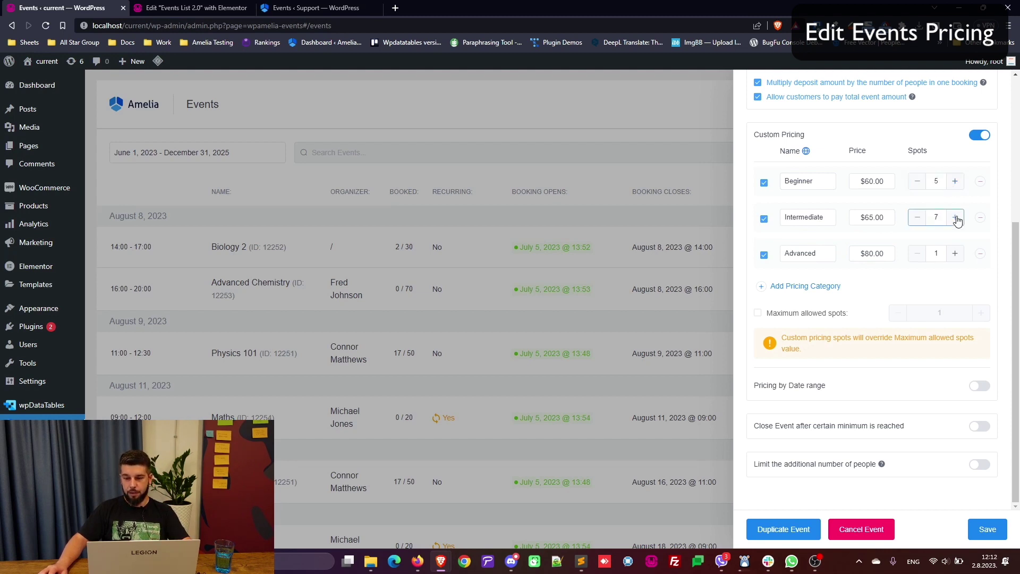
left_click(957, 219)
left_click(955, 253)
left_click(955, 253)
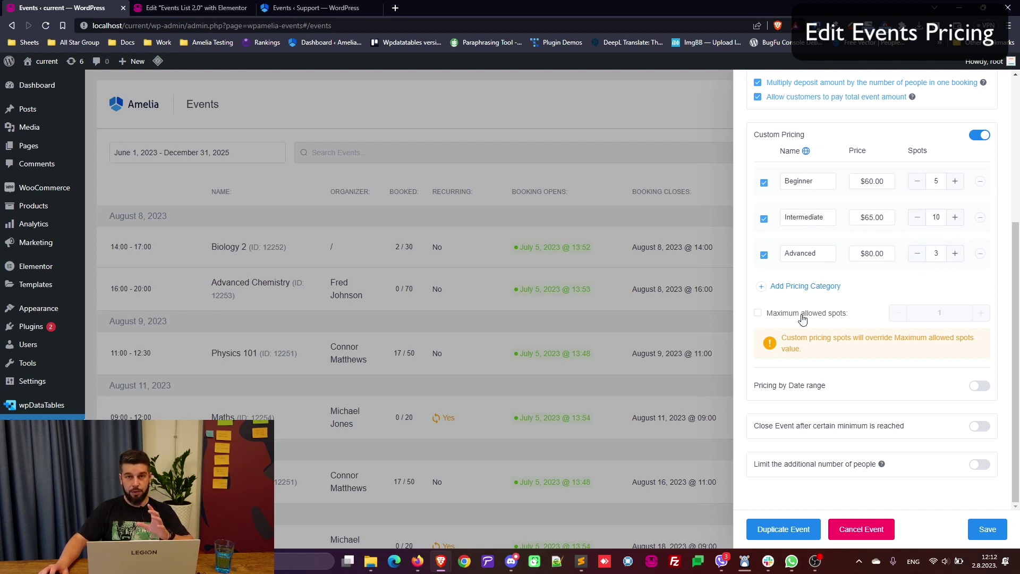
left_click(940, 313)
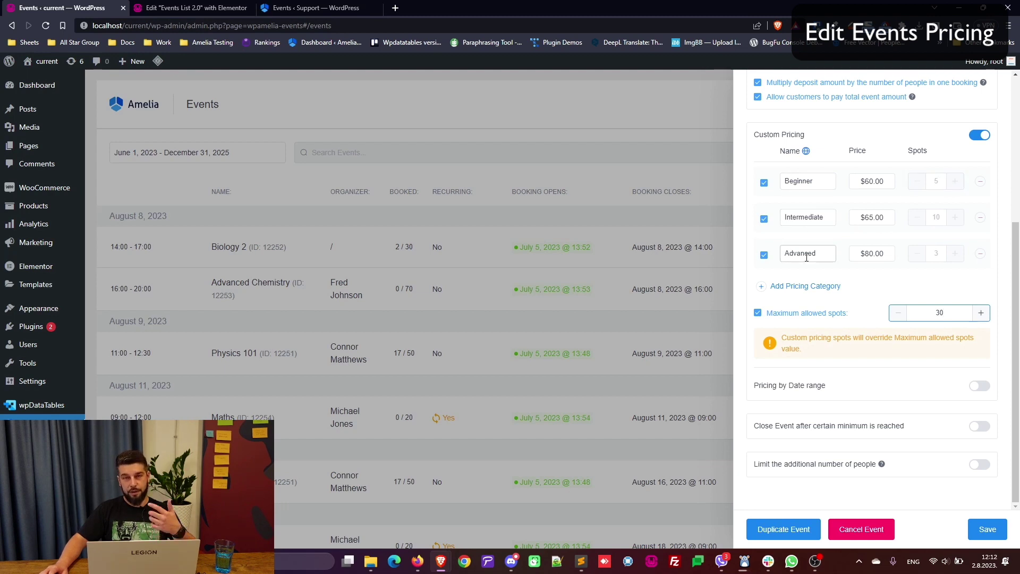
Enable pricing by date range and add a range from August 2, 2023 to August 3, 2023.
left_click(978, 387)
scroll(898, 345, "down", 2)
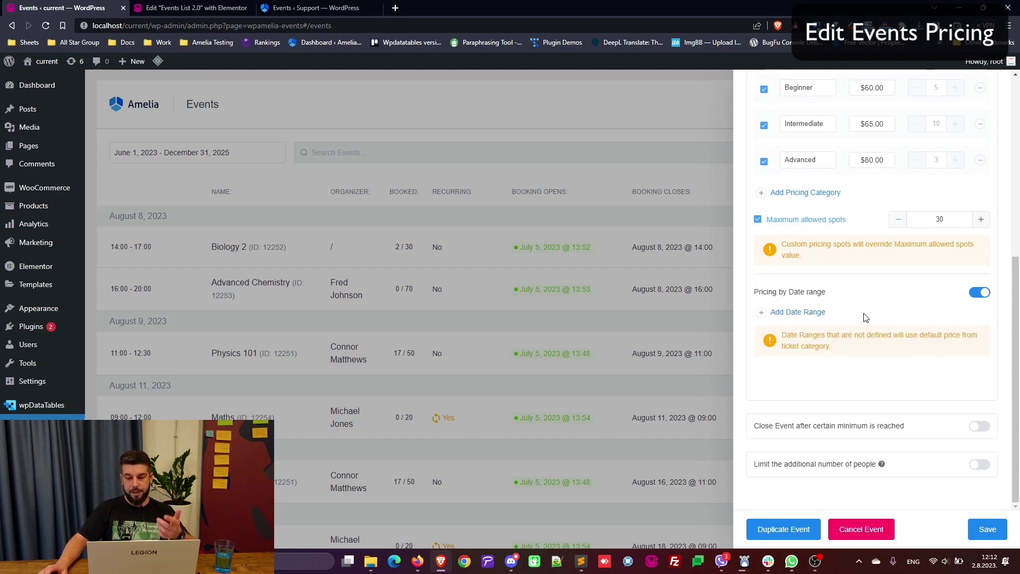
left_click(806, 313)
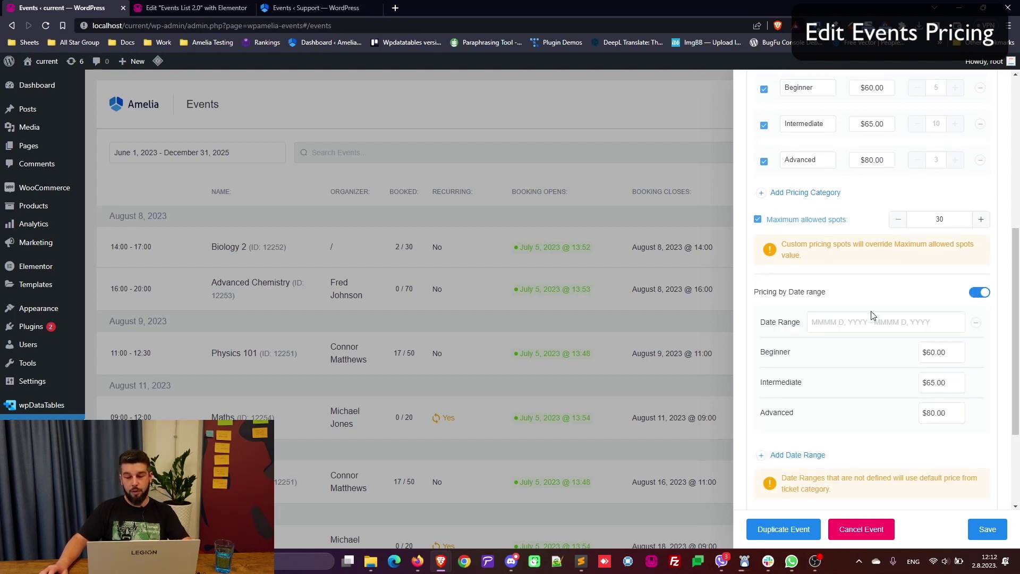
left_click(831, 321)
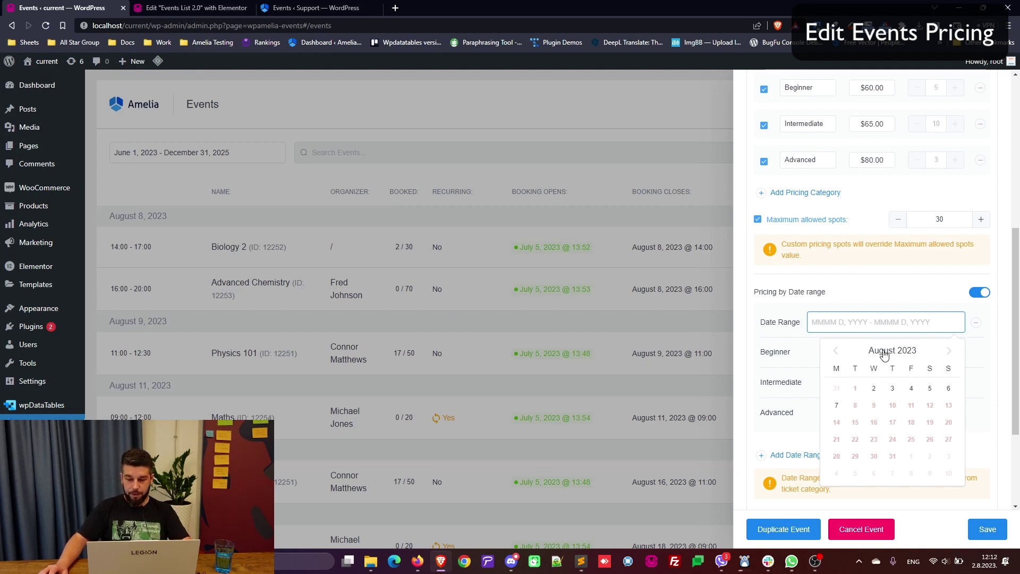
left_click(874, 389)
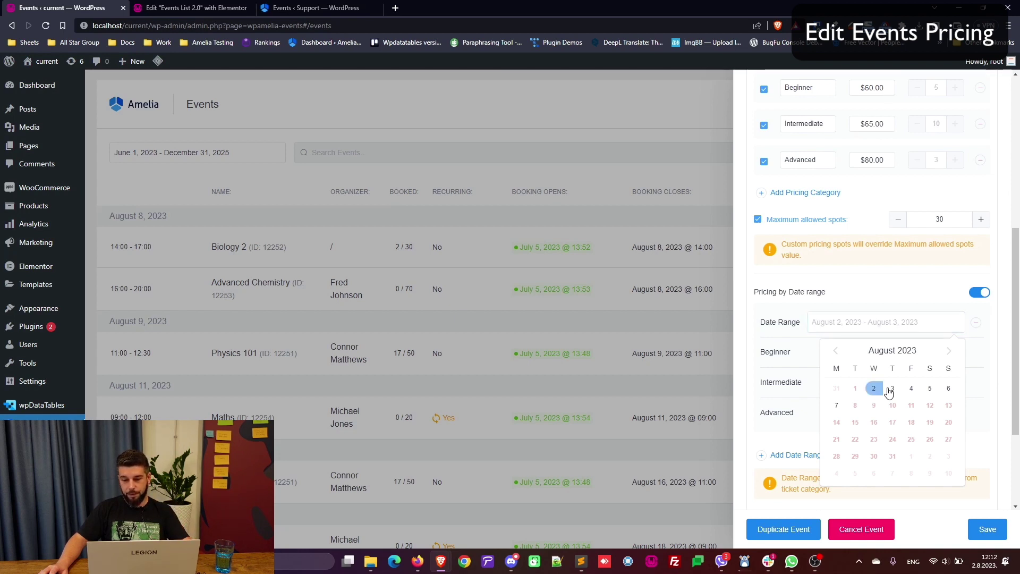
left_click(894, 389)
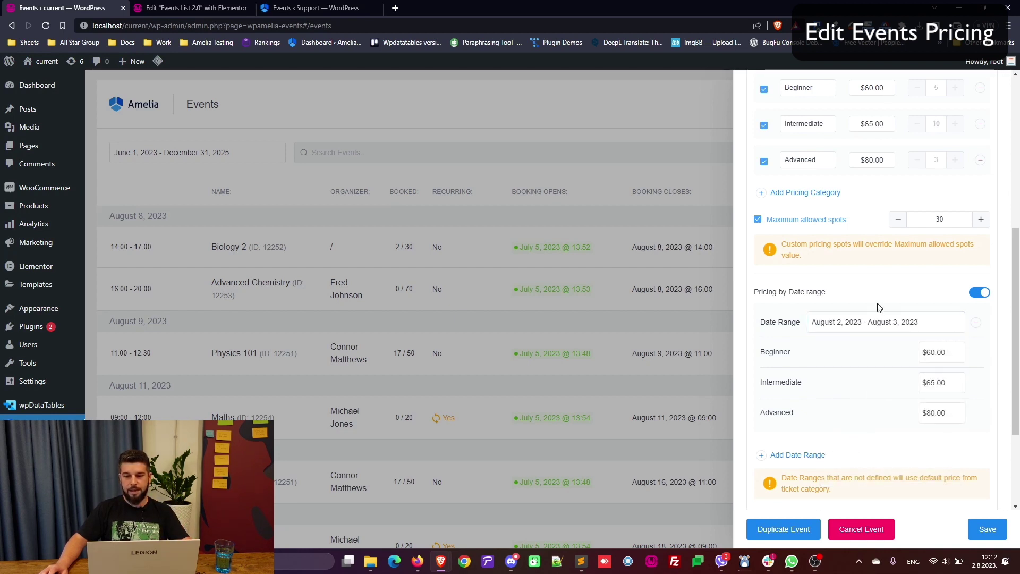
Set the August 2–3 range prices to $50.00 for Beginner, $60.00 for Intermediate and $70.00 for Advanced.
triple_click(926, 353)
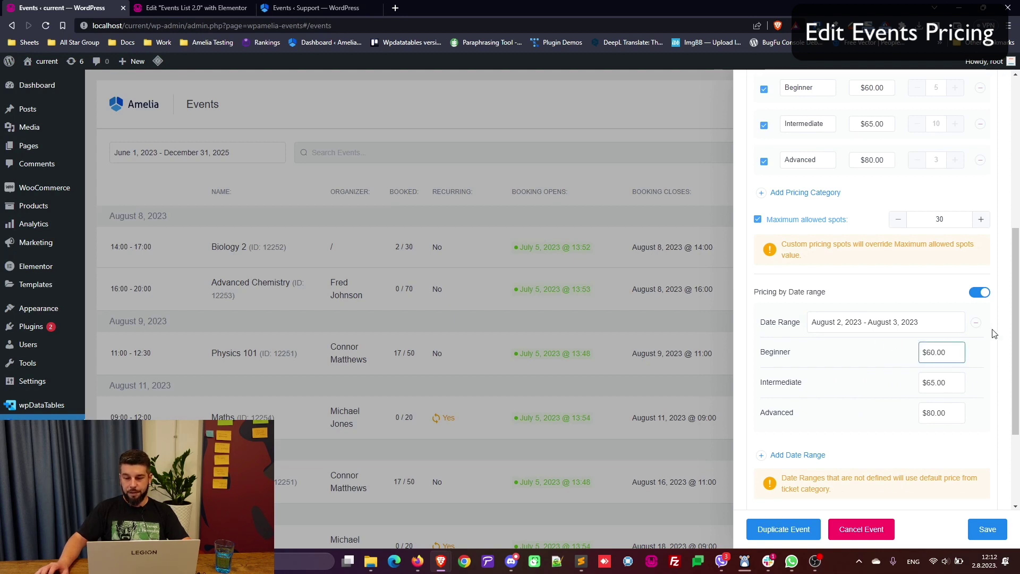
type("50.0")
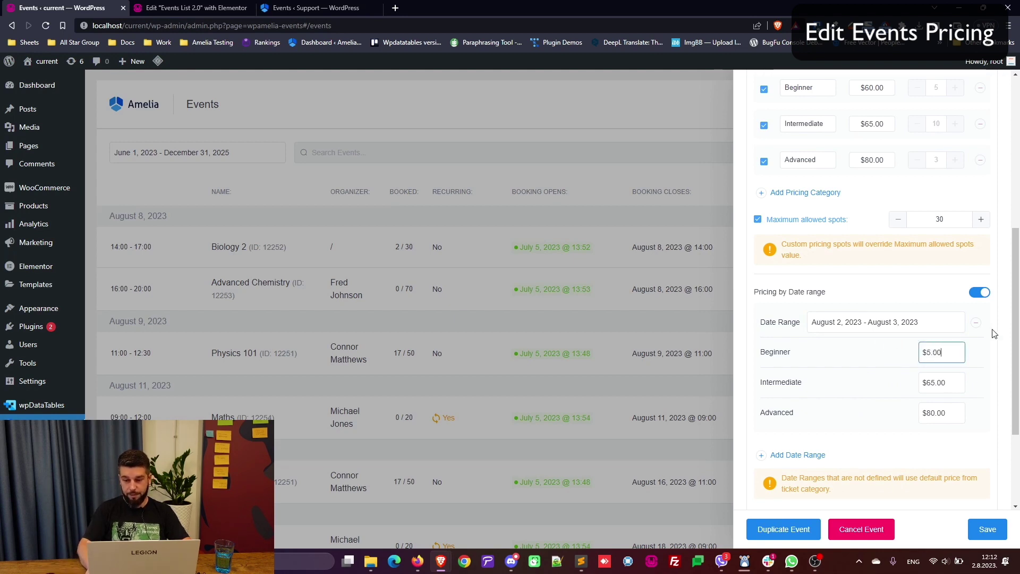
type("0")
key("Tab")
key("ctrl+a")
type("60.0")
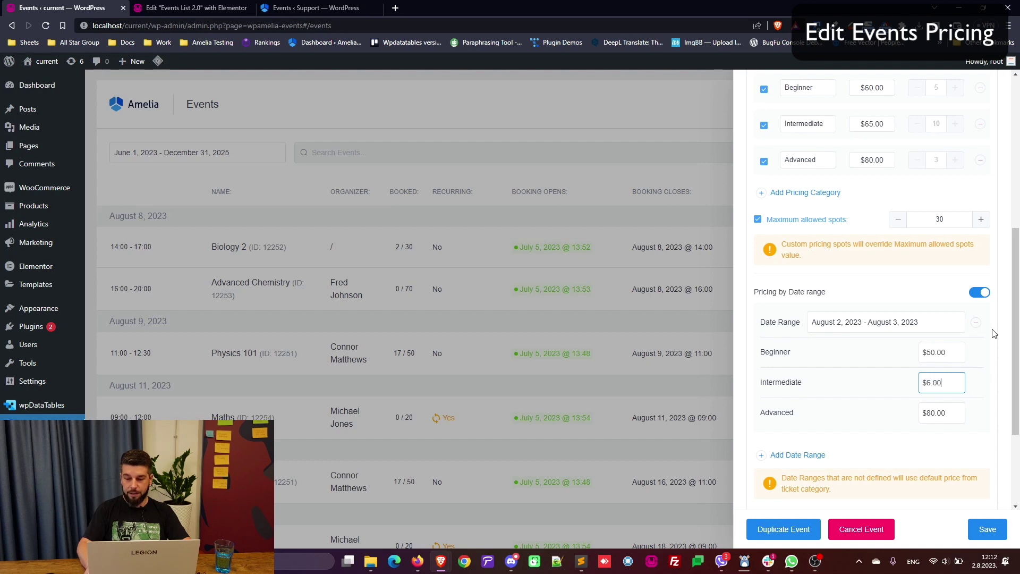
type("0")
key("Tab")
key("ctrl+a")
type("70")
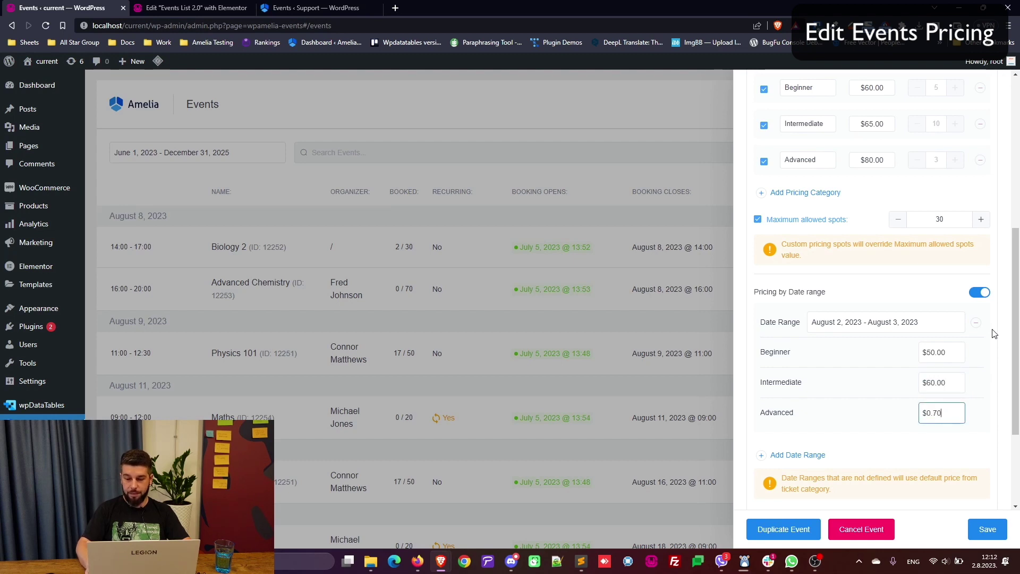
type(".00")
Add a second pricing date range that starts and ends on August 7, 2023.
scroll(859, 452, "down", 2)
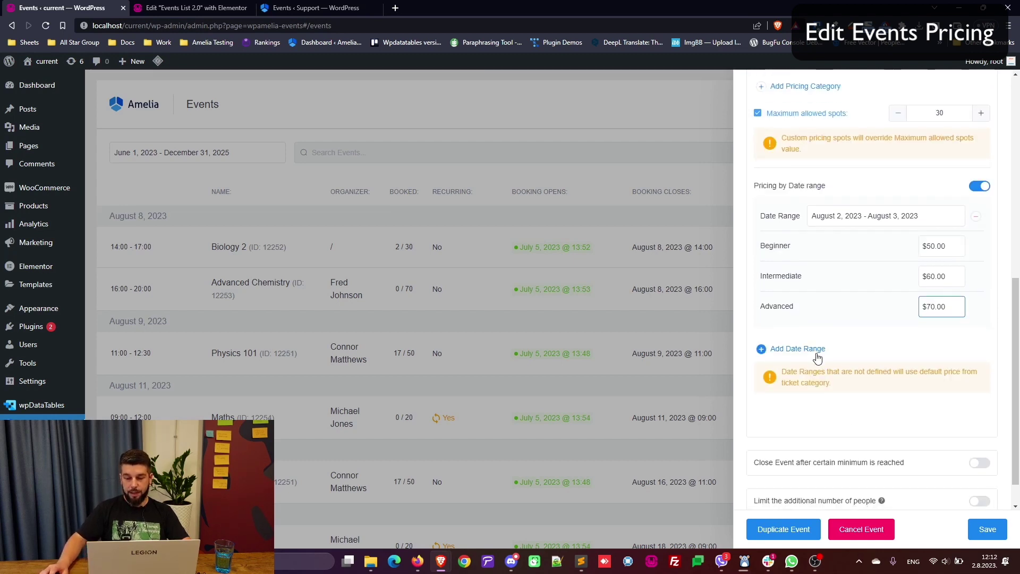
left_click(802, 349)
left_click(845, 359)
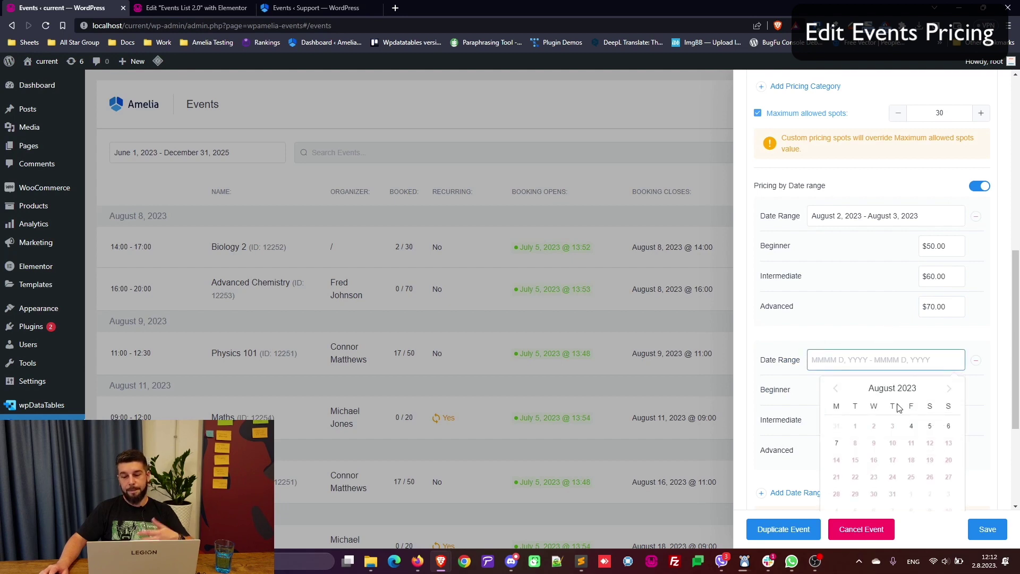
left_click(837, 444)
left_click(837, 444)
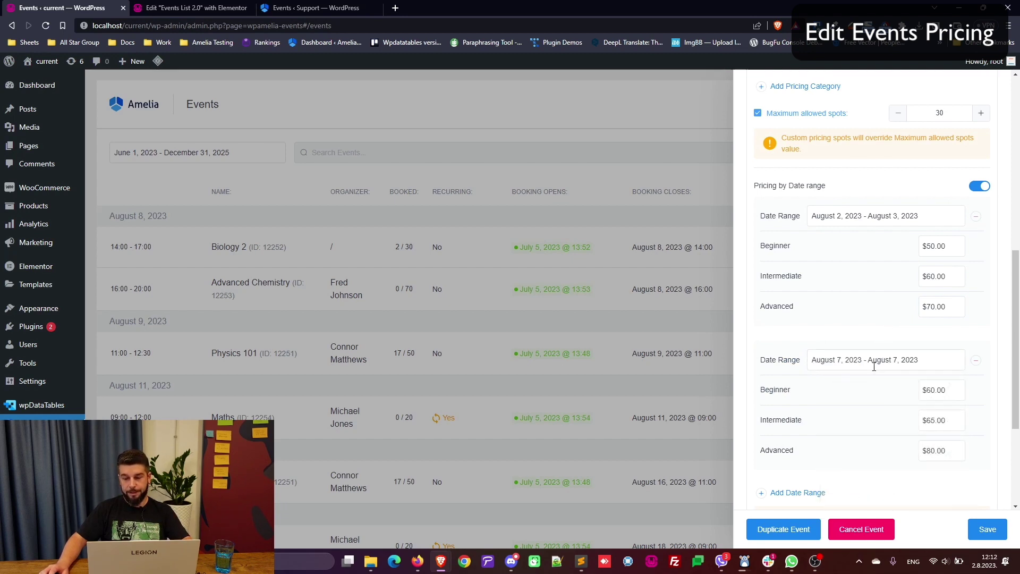
Set the August 7 range prices to $0.70 for Beginner, $80.00 for Intermediate and $100.00 for Advanced.
left_click(941, 390)
key("ctrl+a")
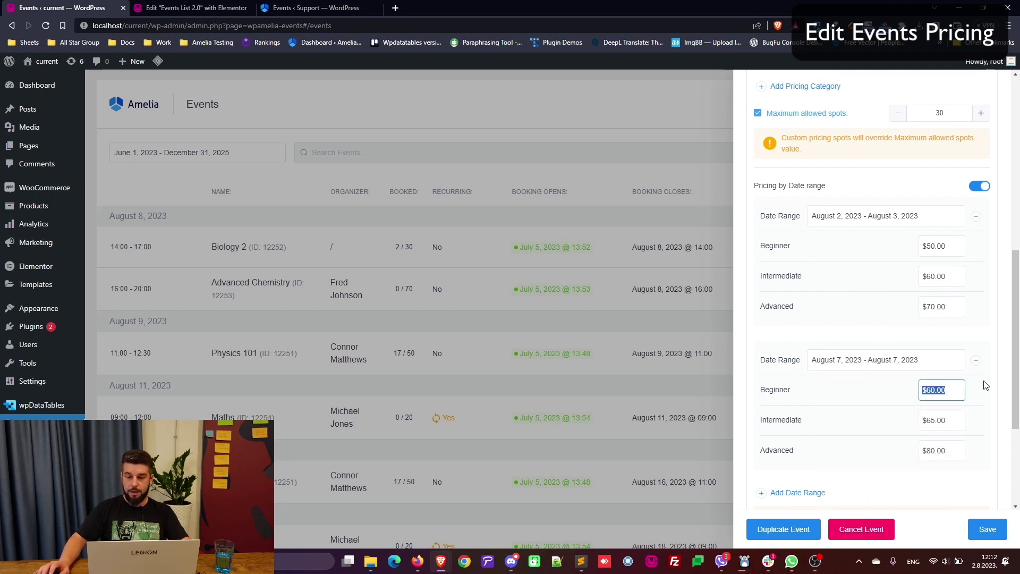
type("70")
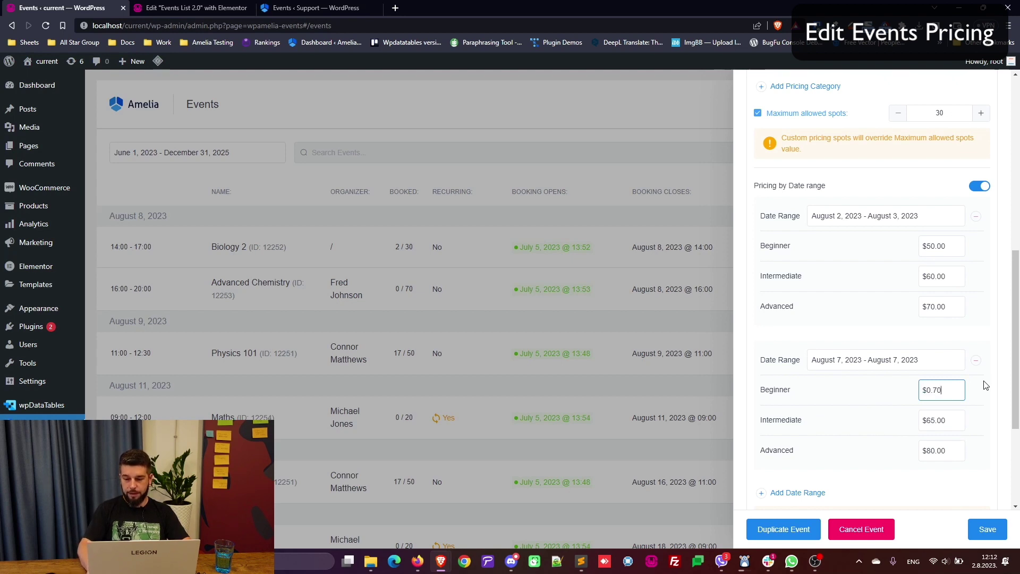
key("Tab")
key("ctrl+a")
type("80")
key("Tab")
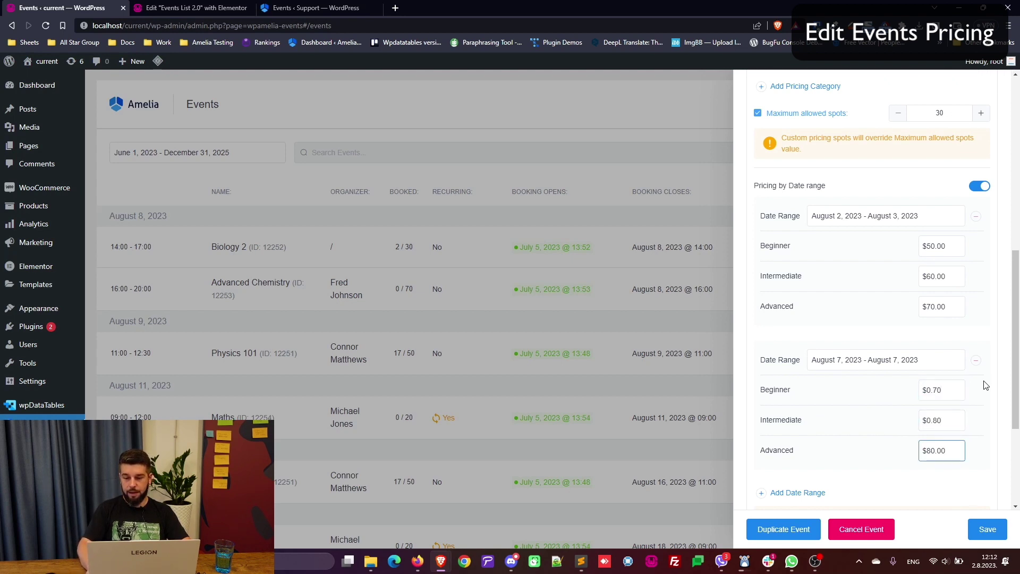
key("ctrl+a")
type("10")
type("0")
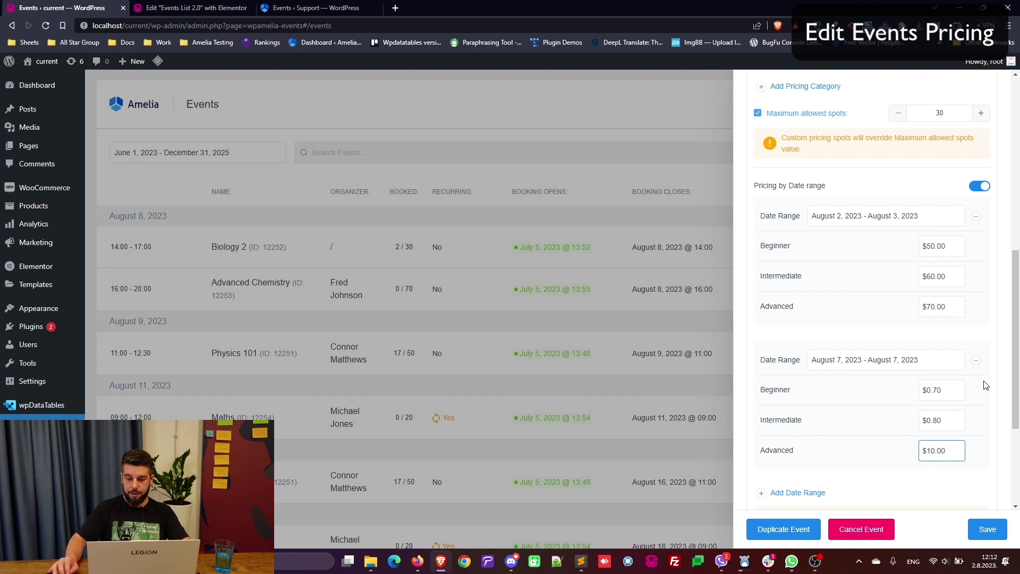
left_click(953, 421)
key("ctrl+a")
type("8")
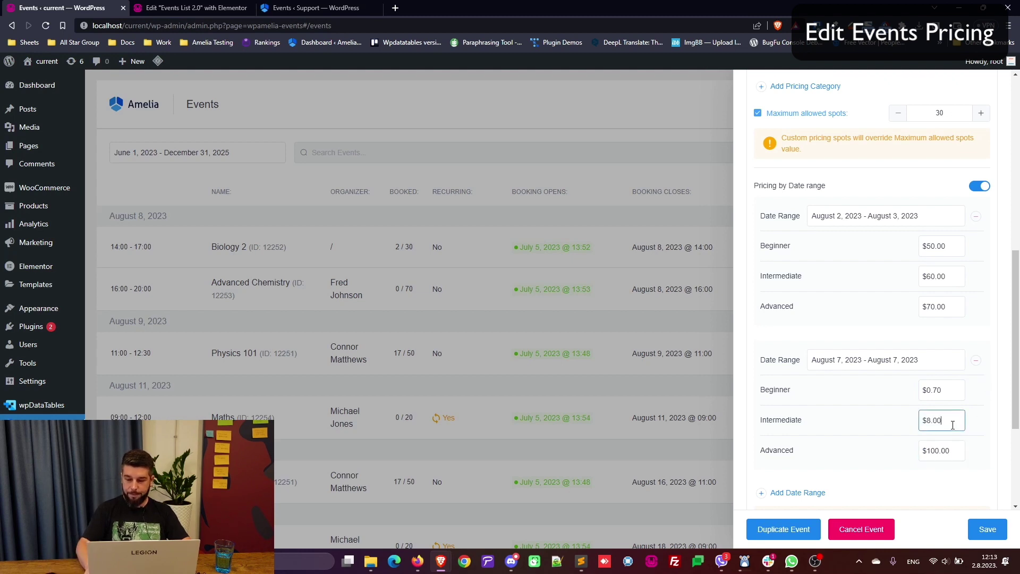
left_click(897, 415)
Review the deposit options, the default category prices and the prices of both date ranges in the event's pricing settings.
scroll(894, 416, "down", 2)
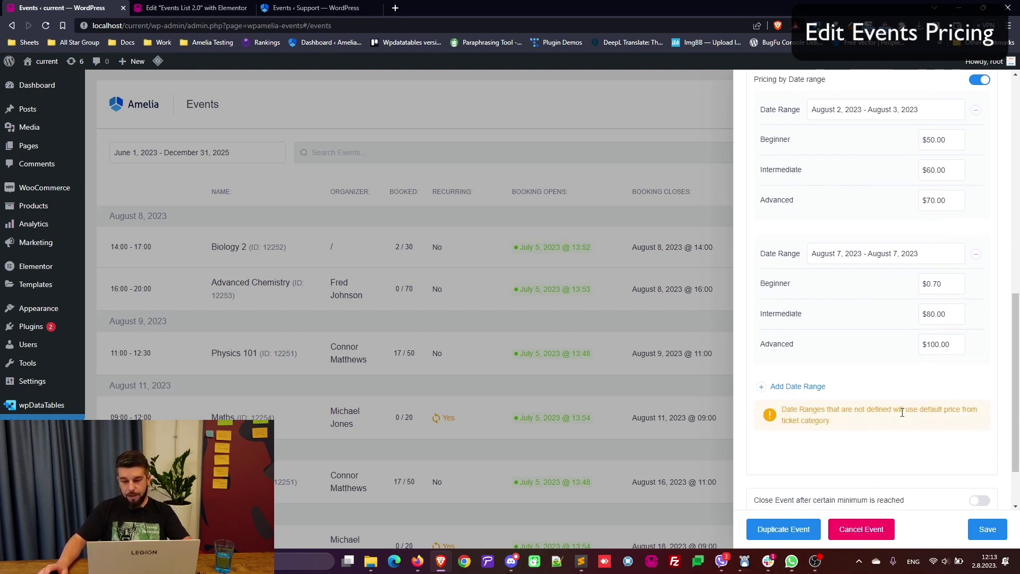
scroll(902, 411, "up", 1)
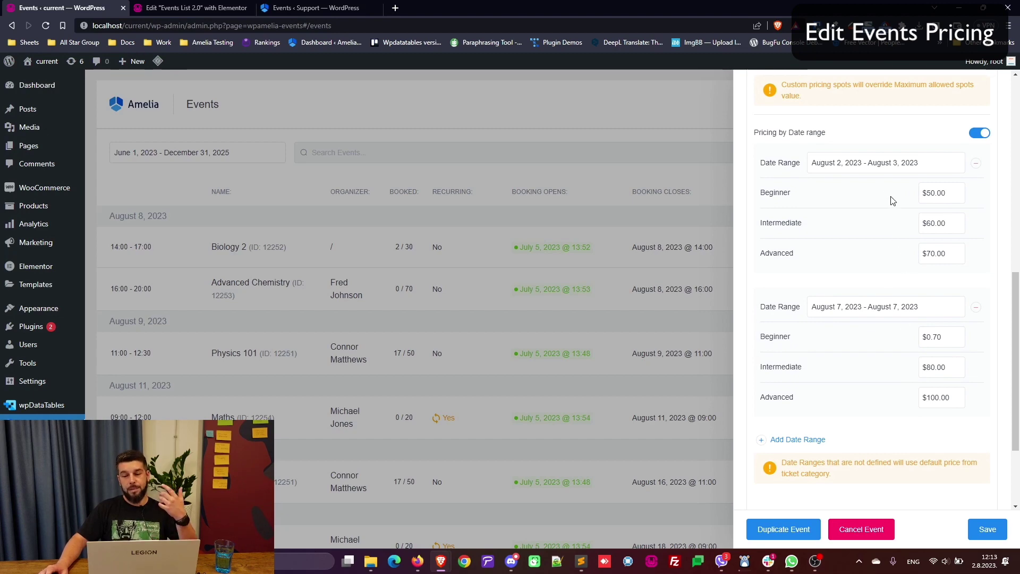
scroll(861, 250, "up", 7)
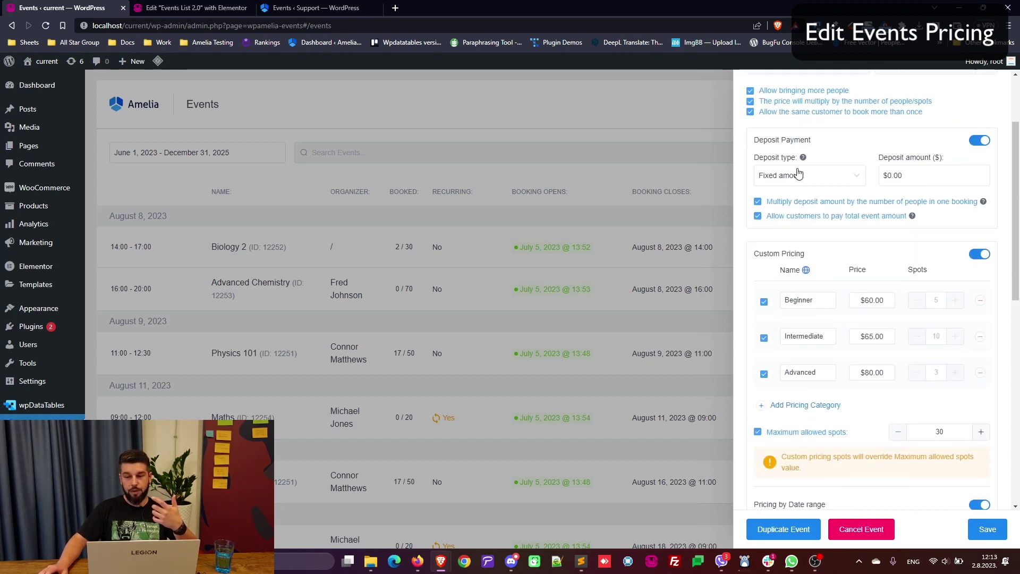
scroll(883, 314, "down", 7)
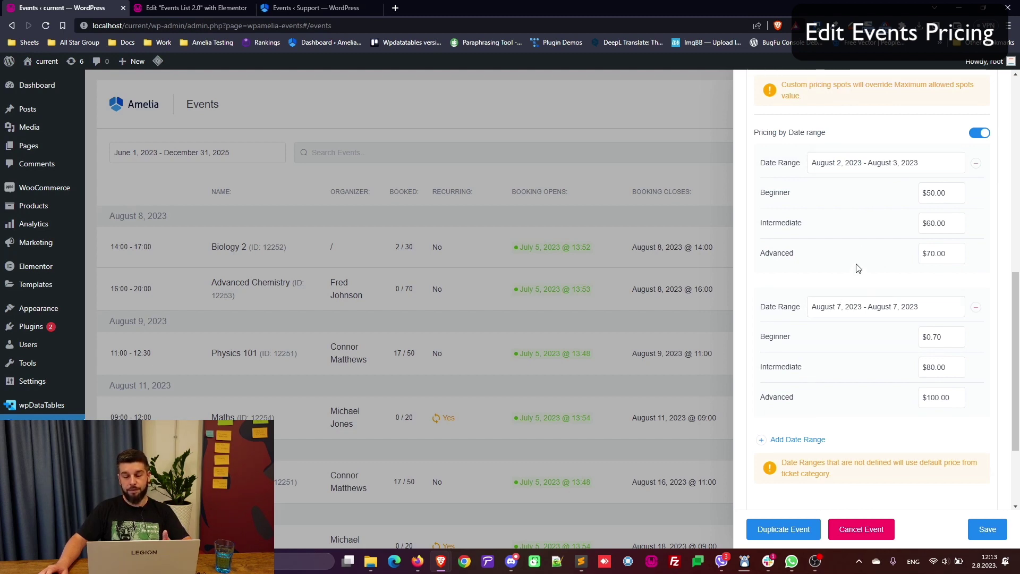
scroll(864, 252, "up", 8)
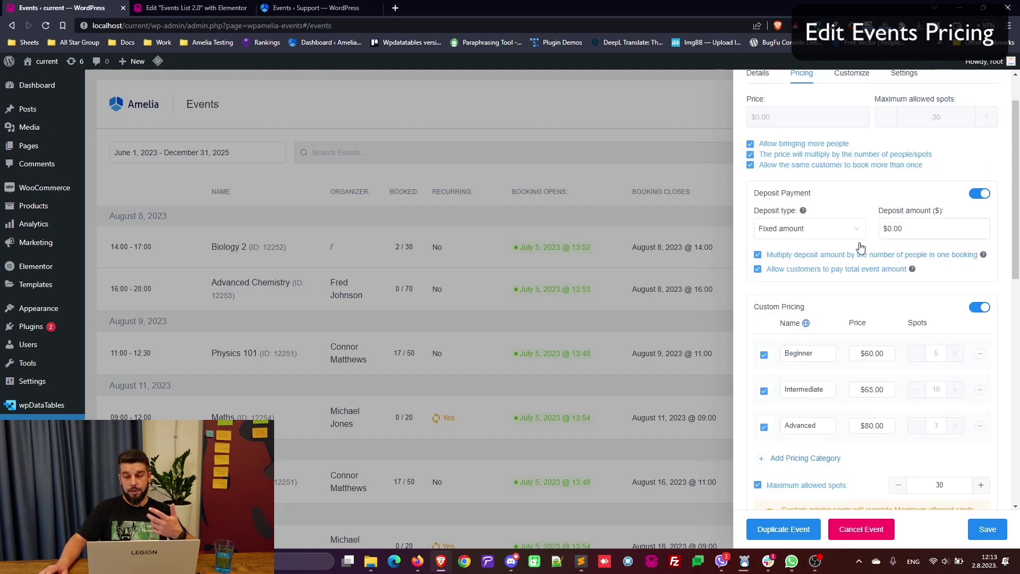
scroll(890, 404, "down", 5)
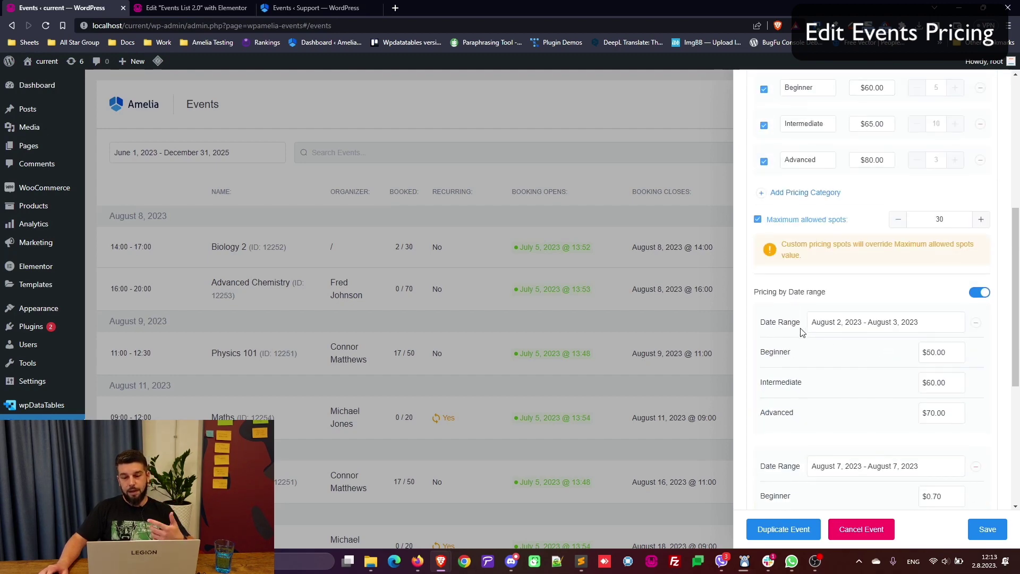
scroll(831, 346, "down", 5)
scroll(824, 270, "up", 3)
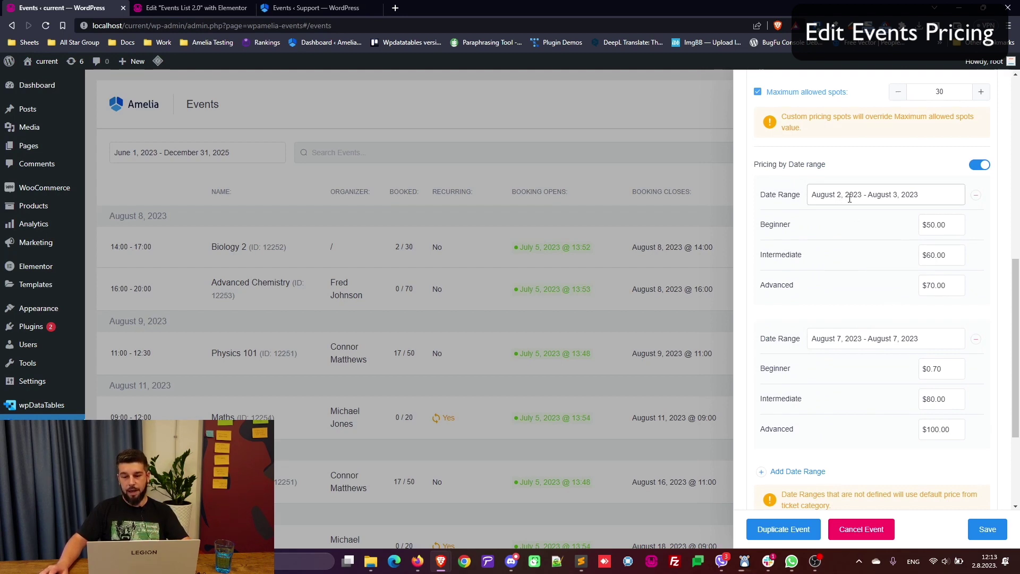
Enable closing the event after a certain minimum is reached, setting the minimum to 10 and basing it on bookings.
scroll(893, 290, "down", 3)
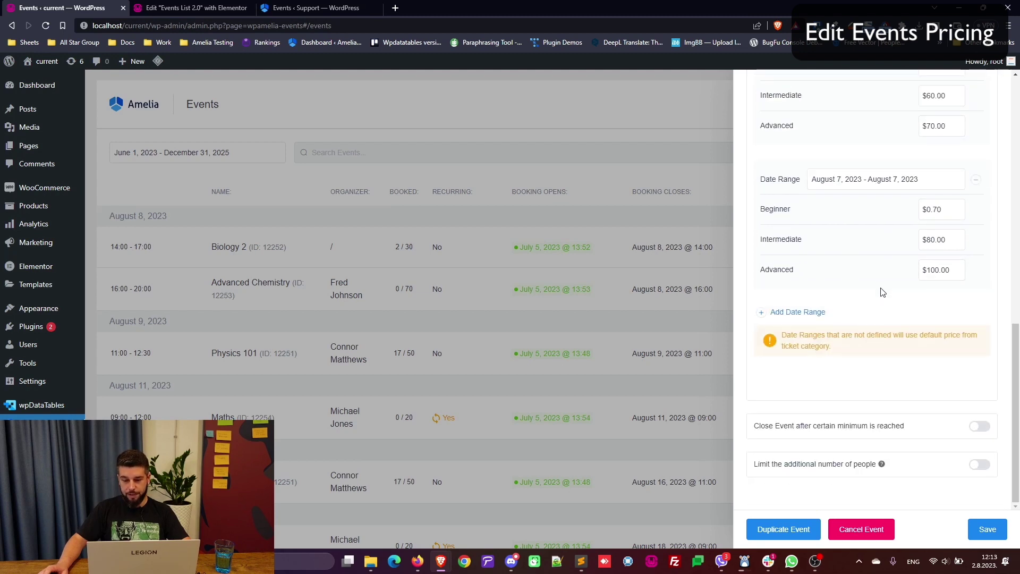
left_click(980, 427)
scroll(939, 392, "down", 2)
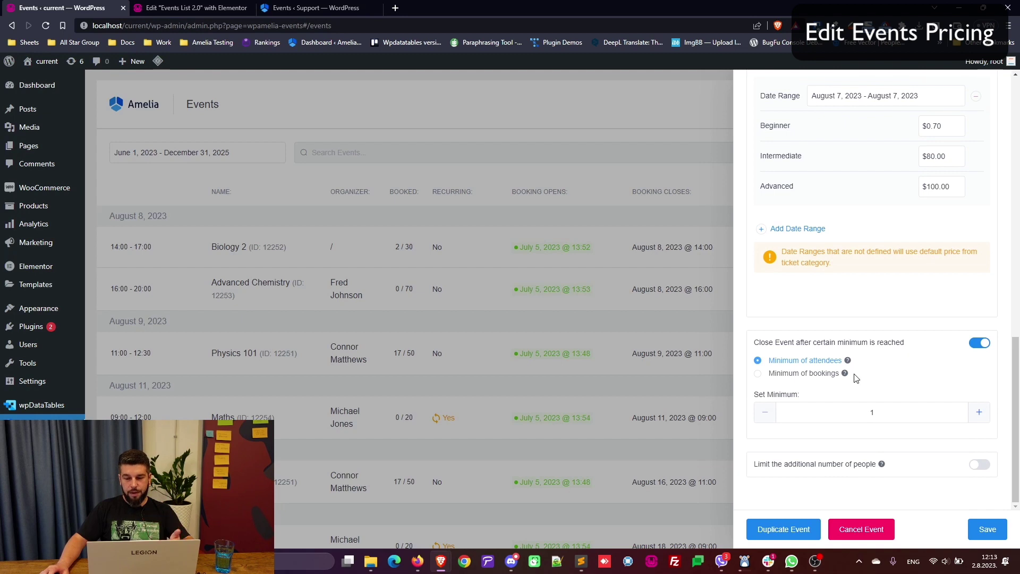
left_click(895, 417)
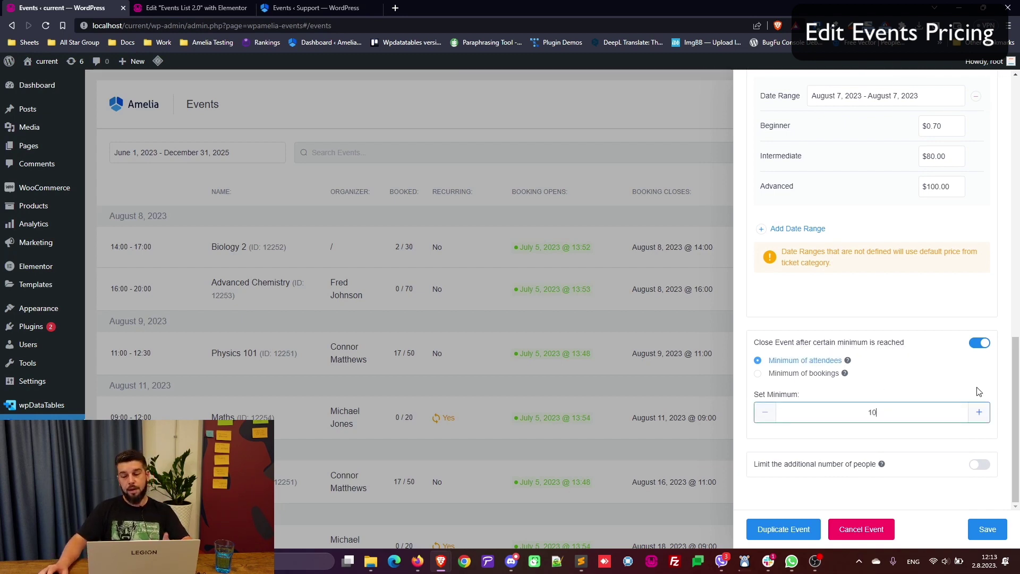
left_click(776, 375)
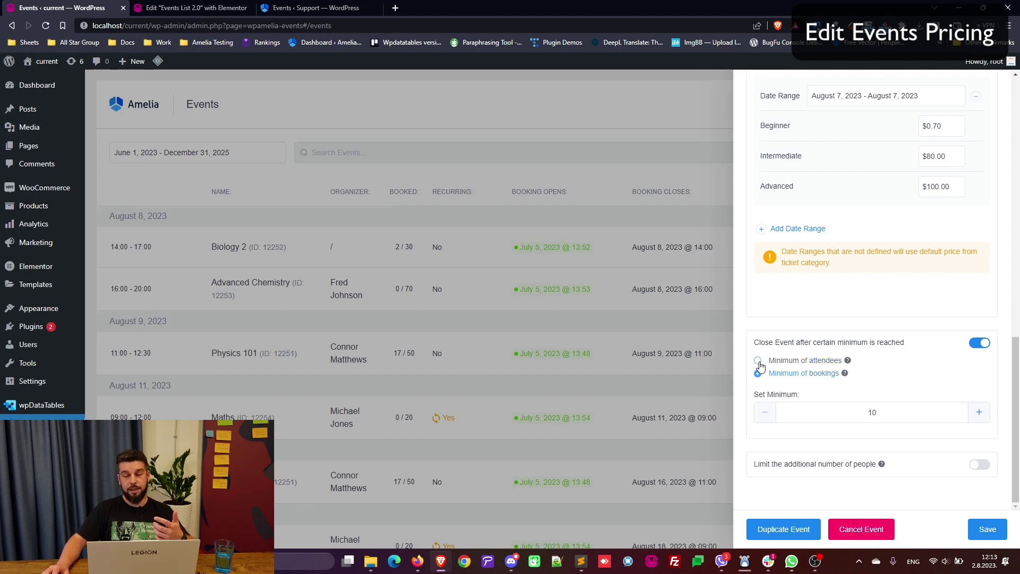
Recheck the event's deposit, category and date-range pricing, and base the closing minimum on attendees.
scroll(797, 372, "up", 15)
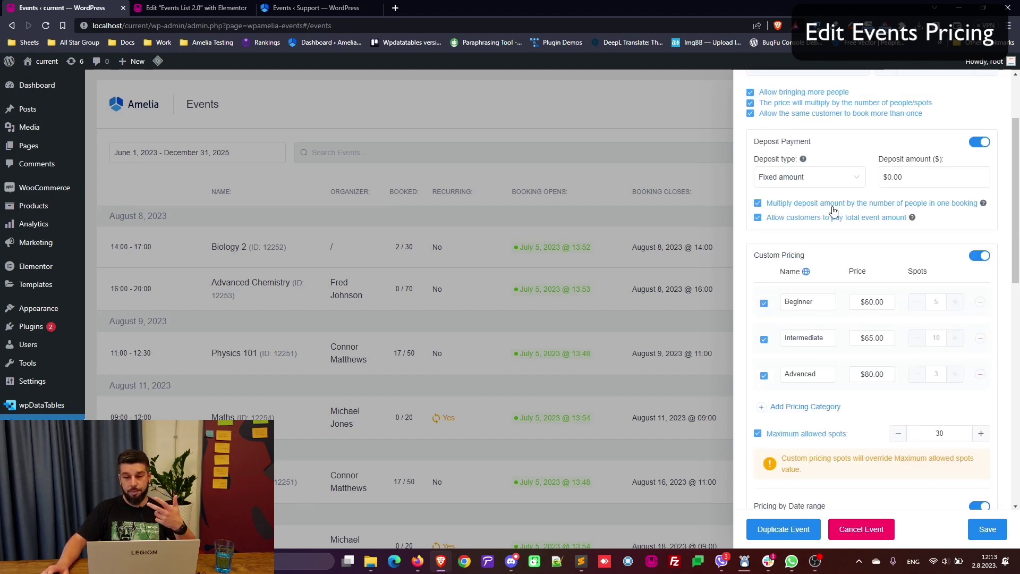
scroll(837, 263, "down", 12)
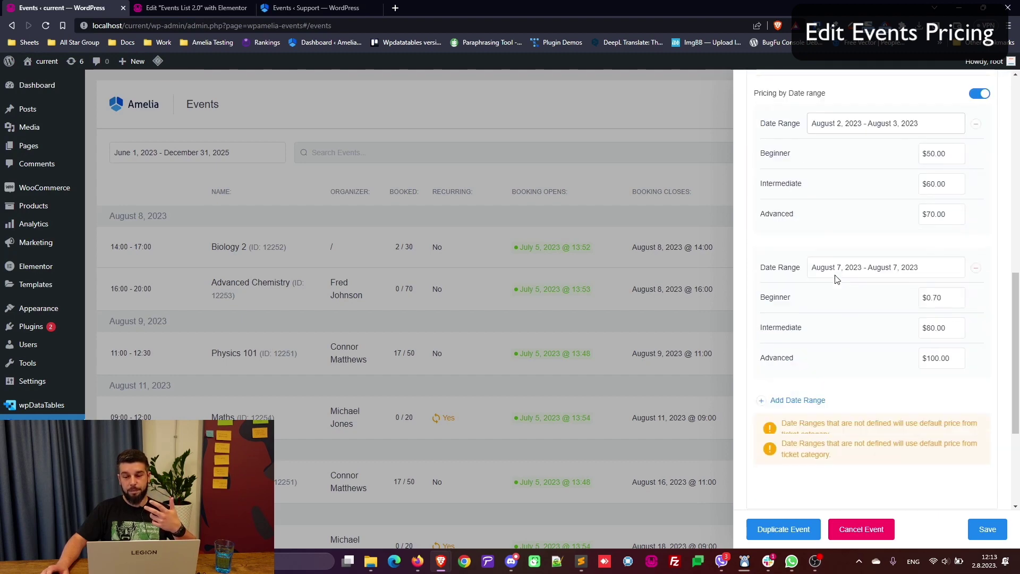
scroll(877, 334, "down", 1)
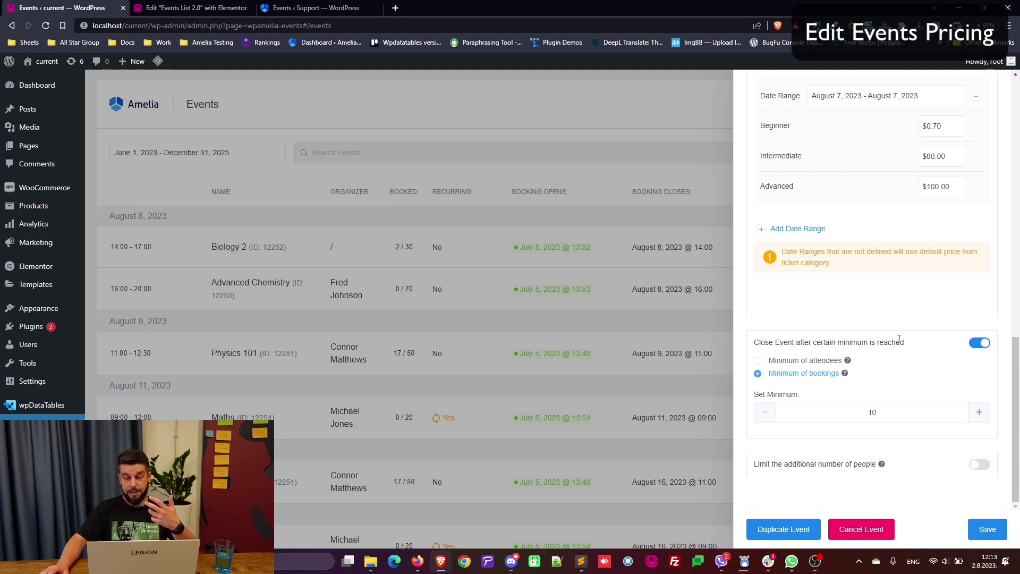
left_click(765, 361)
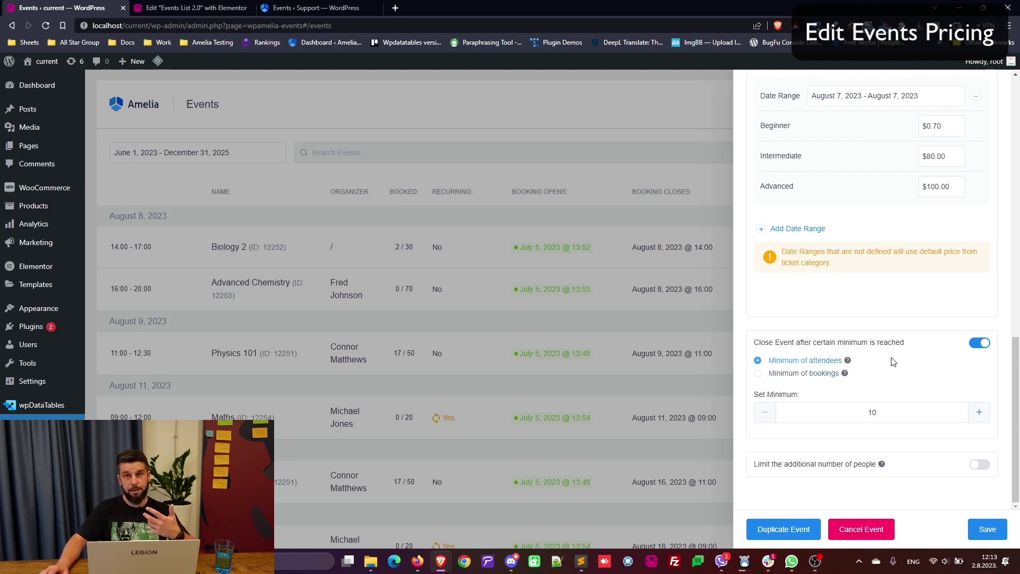
Enable limiting the additional number of people for the event and set the limit to 2.
left_click(980, 464)
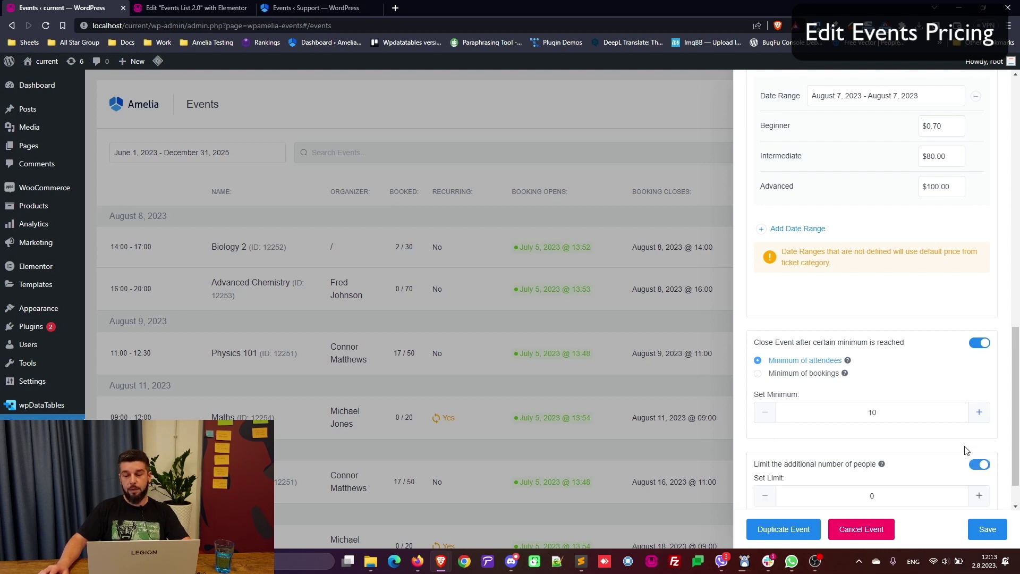
scroll(901, 390, "down", 1)
double_click(872, 450)
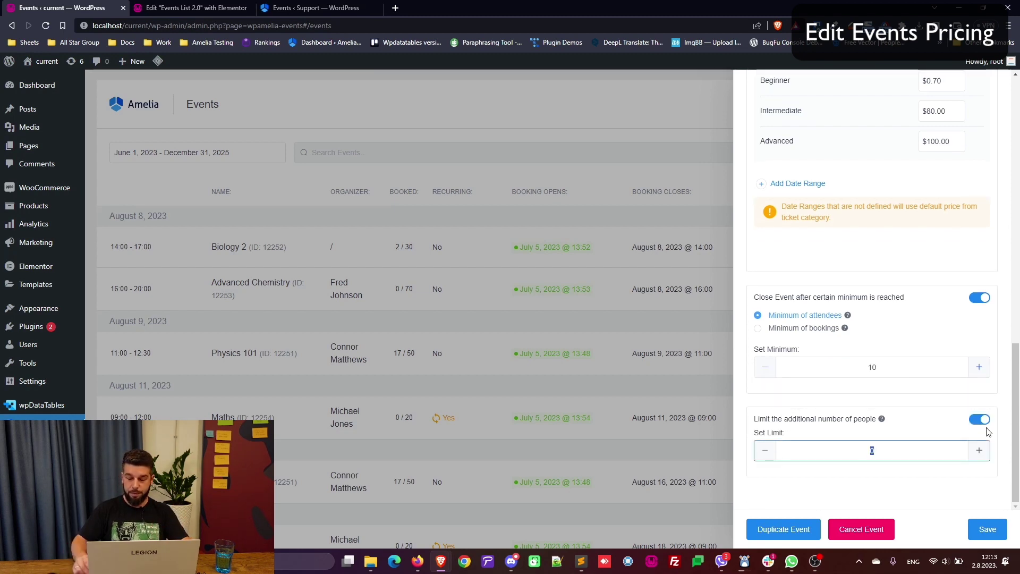
type("2")
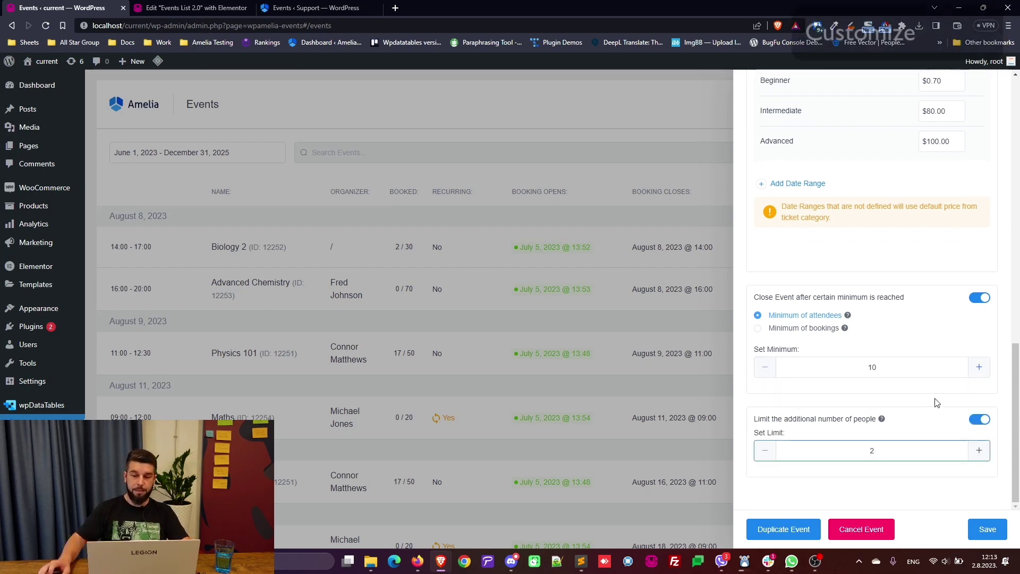
Review the event's gallery, colour and site visibility options, along with its general, payment and integration settings.
scroll(903, 319, "up", 15)
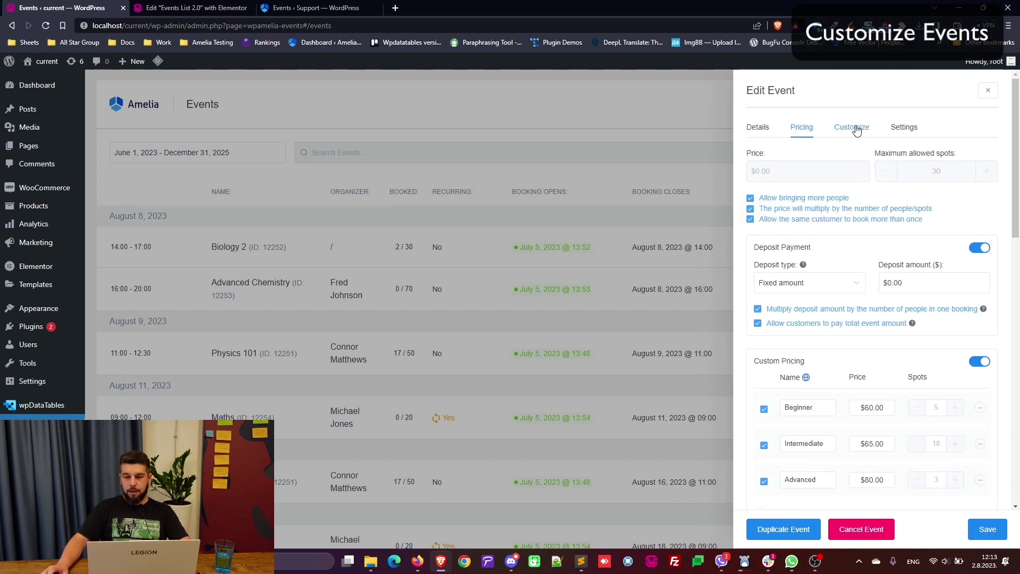
left_click(852, 128)
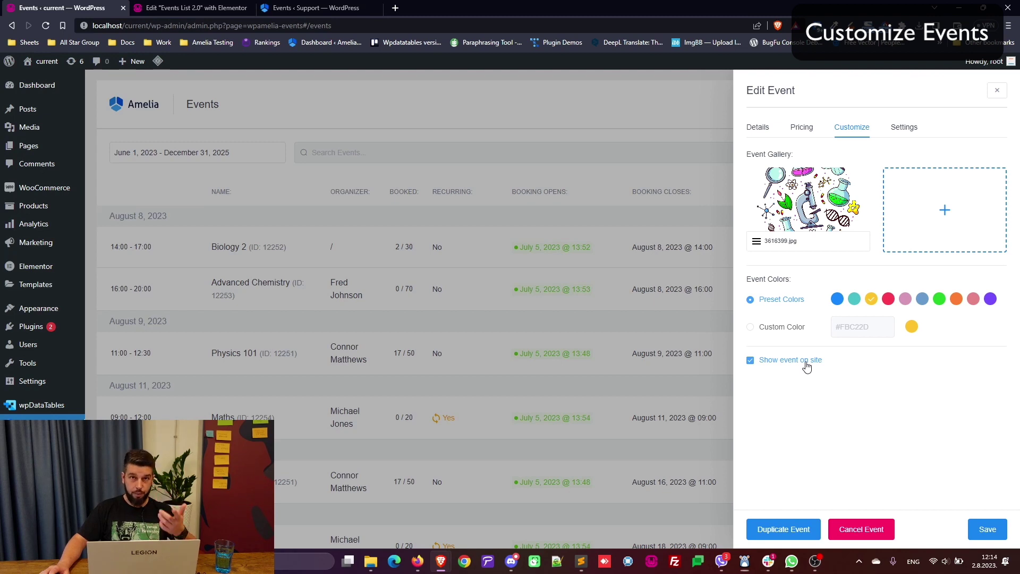
left_click(899, 134)
left_click(832, 161)
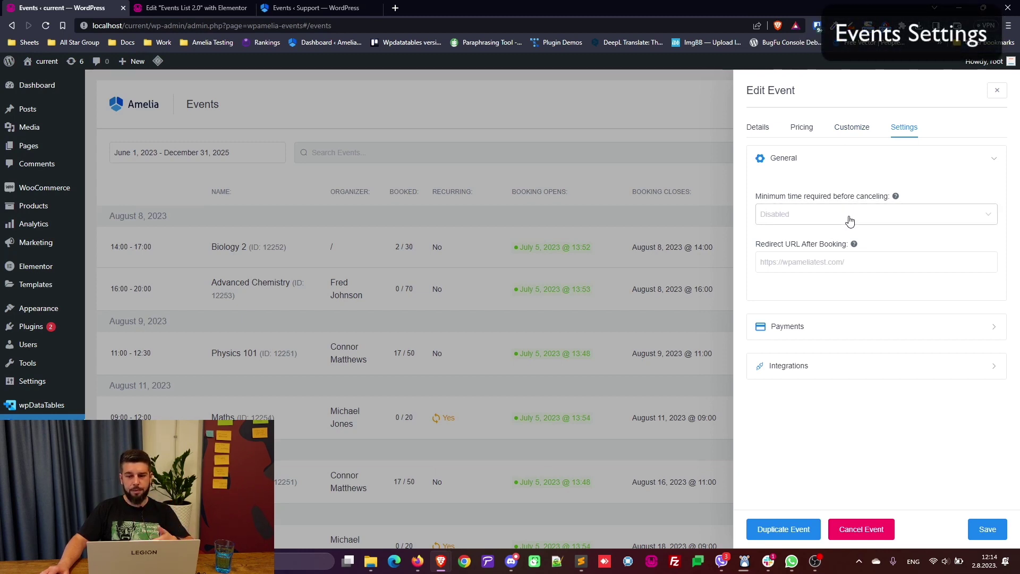
left_click(822, 324)
scroll(822, 324, "down", 3)
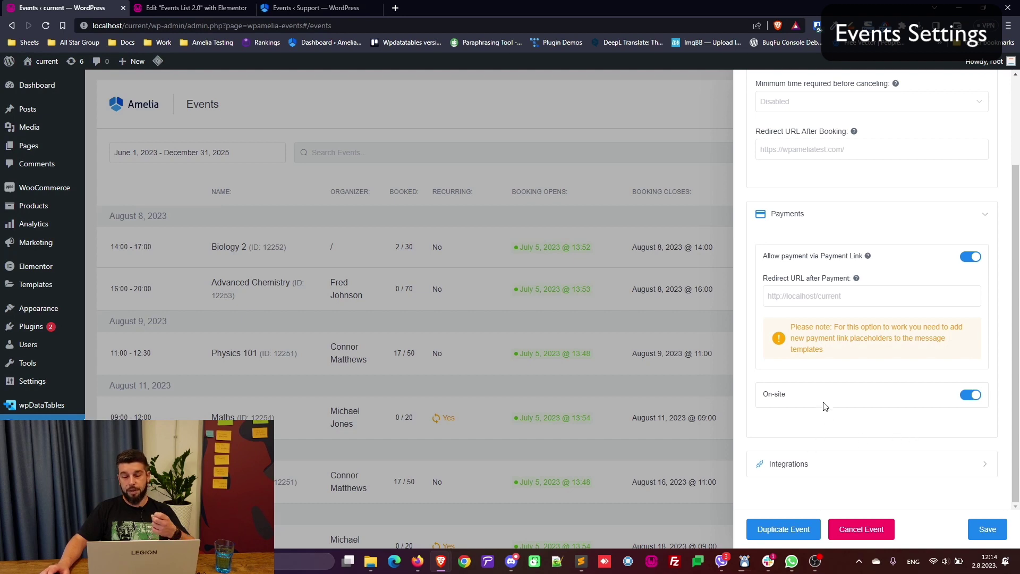
left_click(800, 465)
scroll(838, 371, "down", 2)
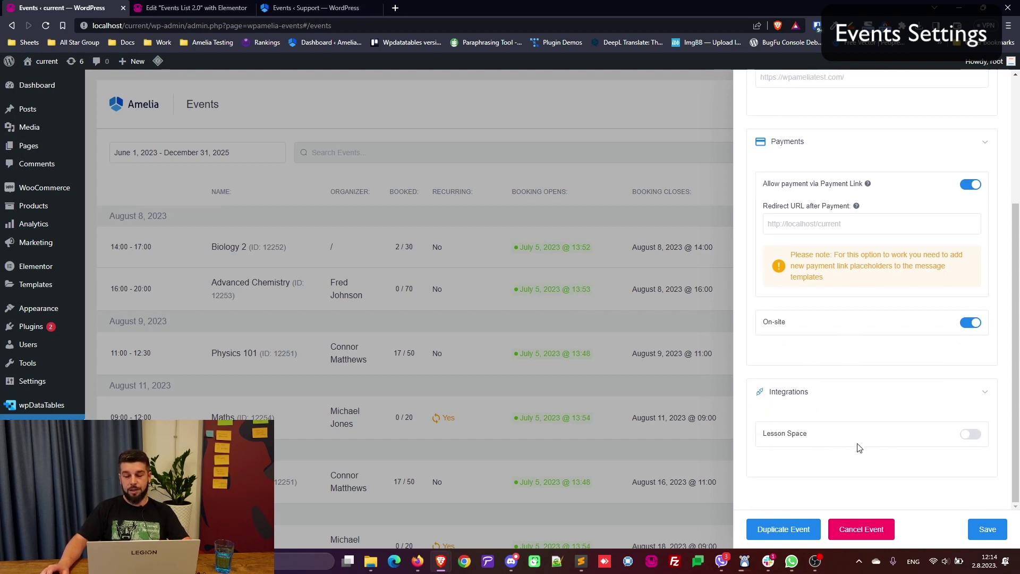
scroll(954, 433, "up", 5)
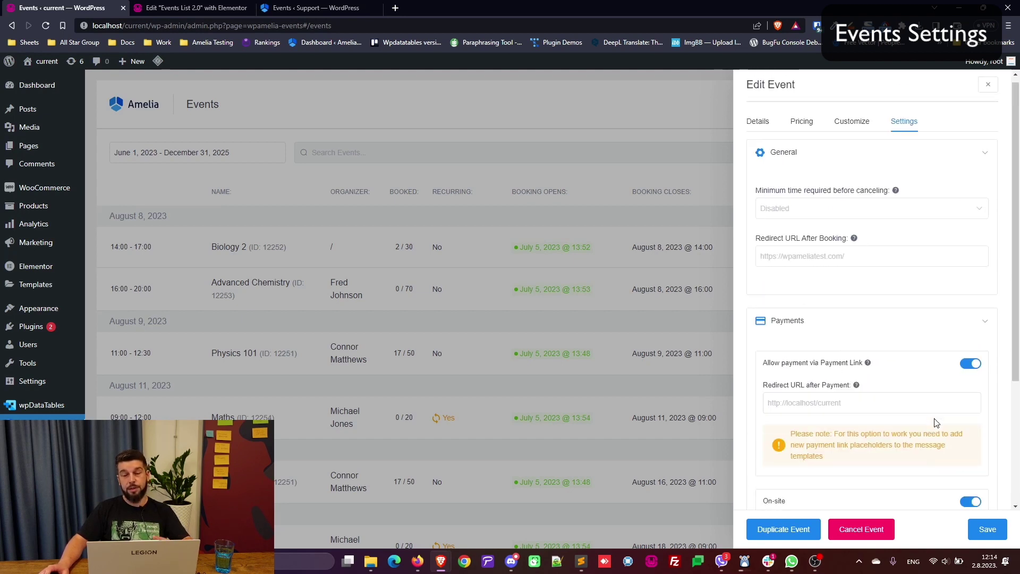
Check the Biology 2 event's details, including booking closure, address, staff and description, and save the event.
left_click(760, 133)
scroll(884, 346, "down", 8)
scroll(884, 321, "up", 8)
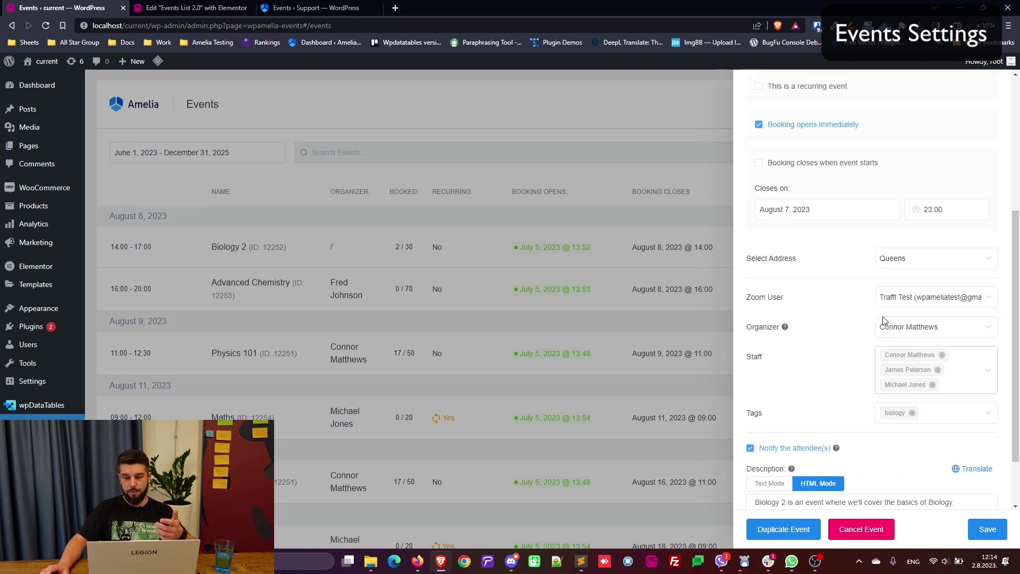
scroll(875, 315, "down", 5)
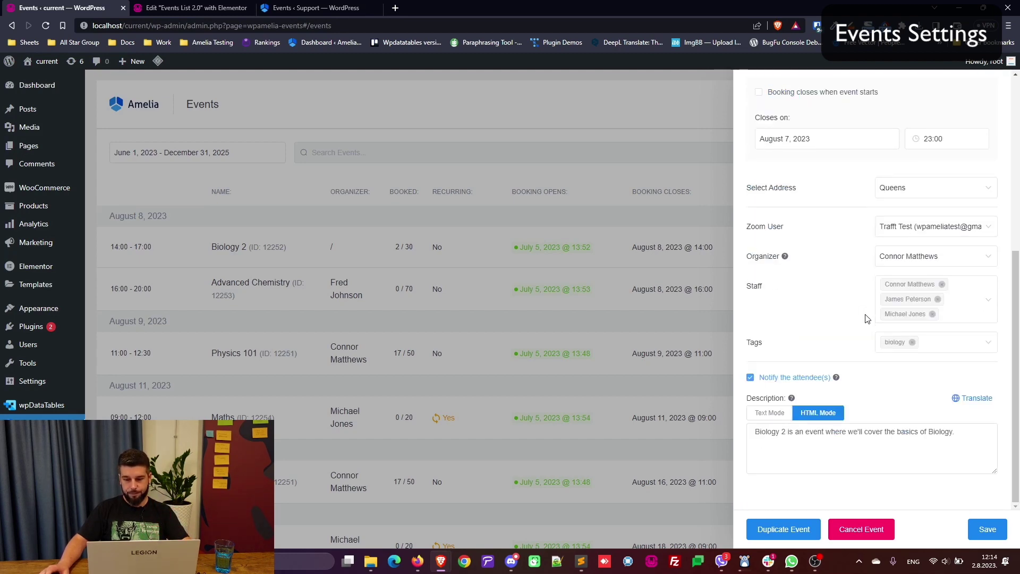
scroll(866, 318, "up", 1)
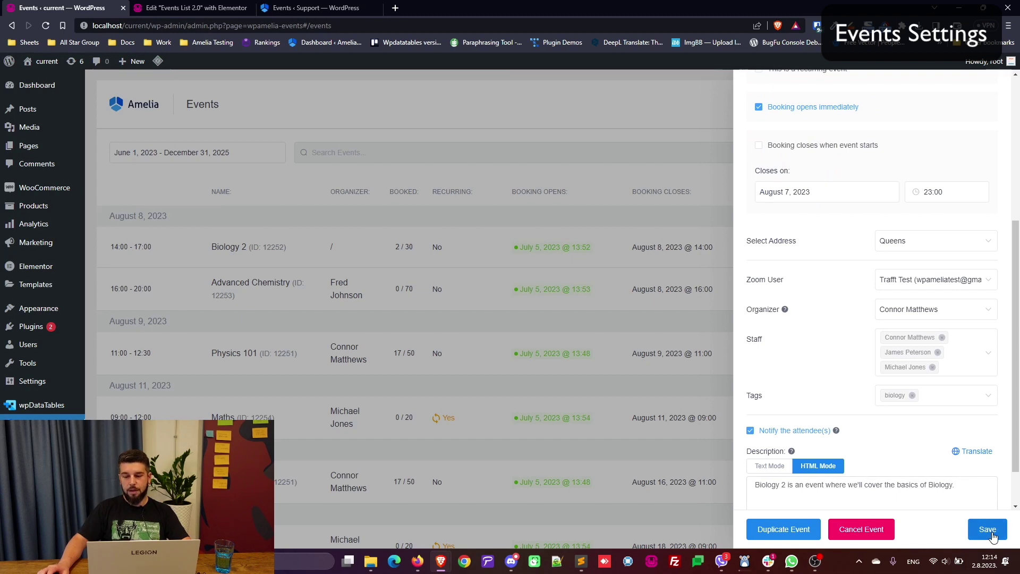
scroll(913, 397, "up", 5)
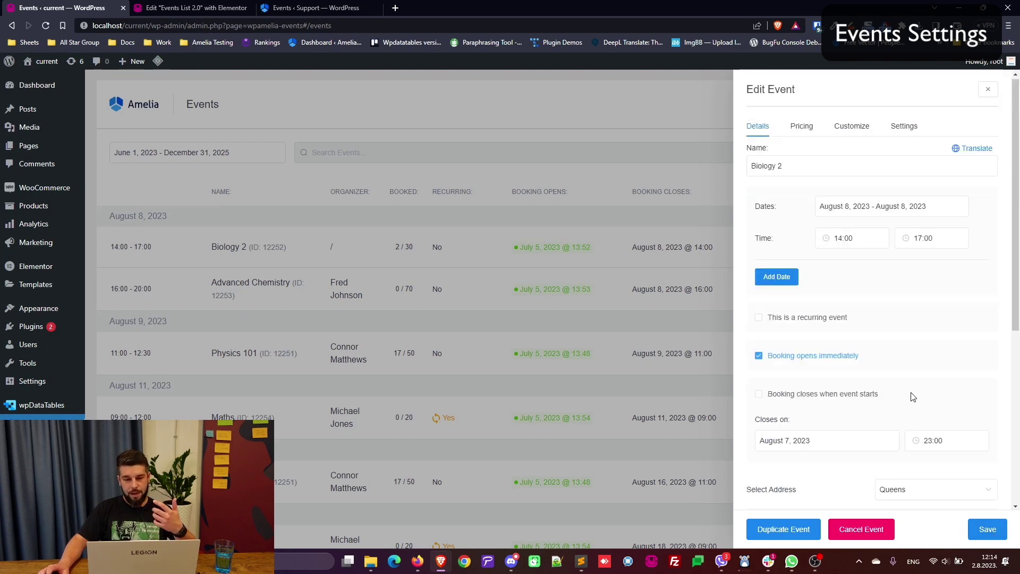
left_click(982, 530)
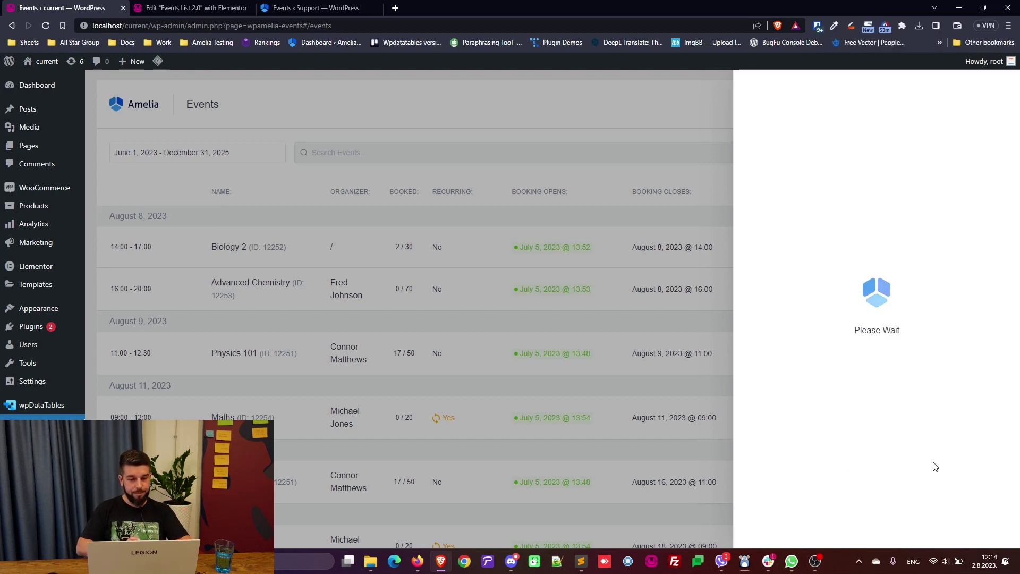
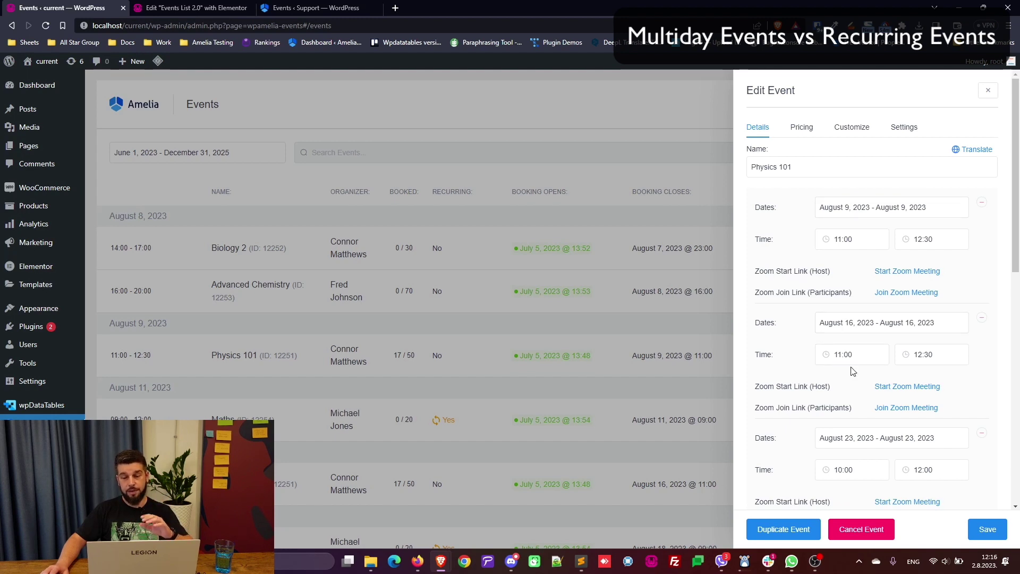
Examine the separate dates and times of the multiday Physics 101 event and close its editor.
scroll(850, 329, "down", 1)
scroll(877, 342, "up", 1)
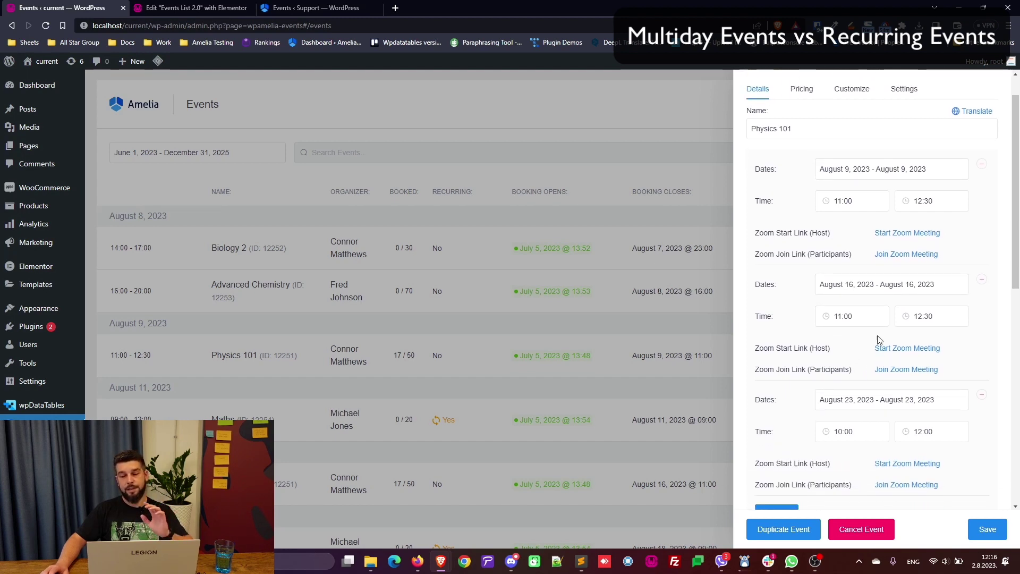
left_click(989, 91)
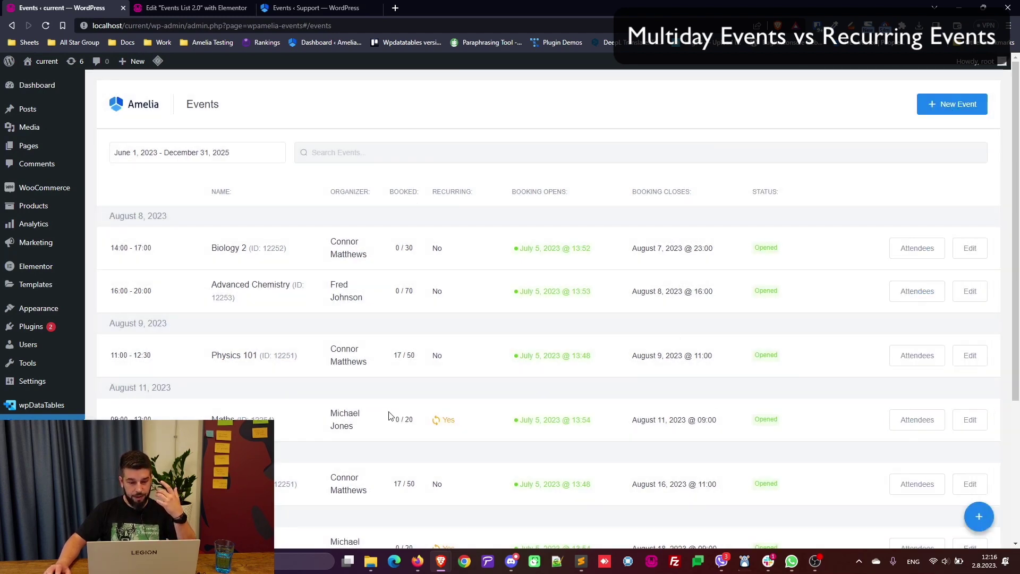
Open the August 11 Maths event, examine its weekly recurrence and booking options, and close it without changes.
left_click(960, 419)
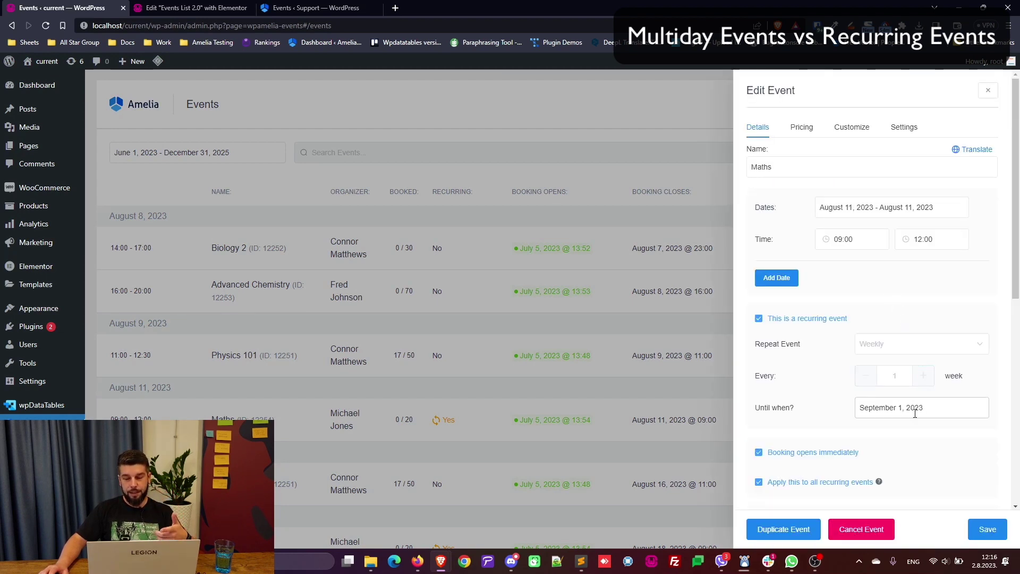
scroll(931, 410, "down", 7)
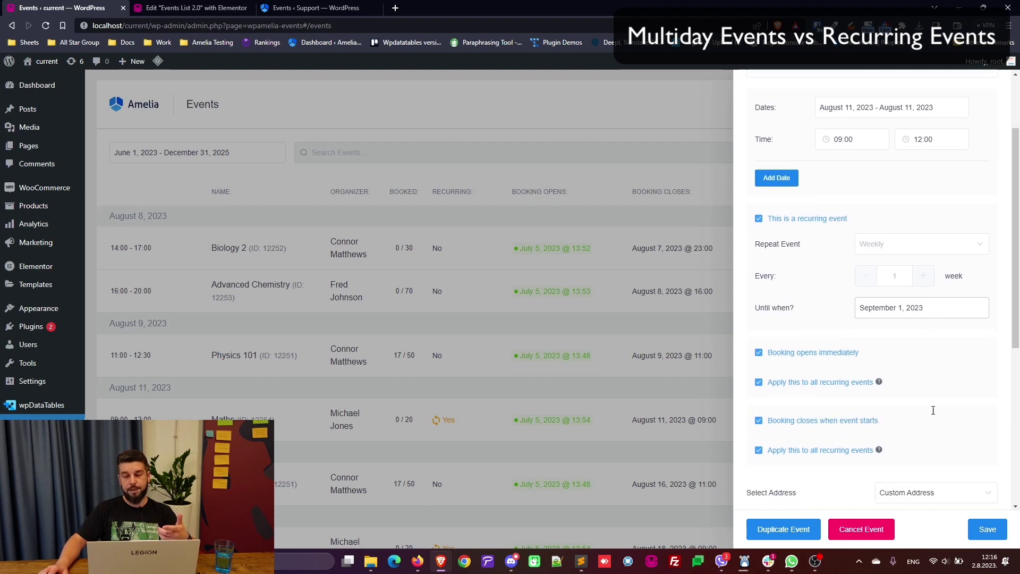
scroll(934, 414, "up", 7)
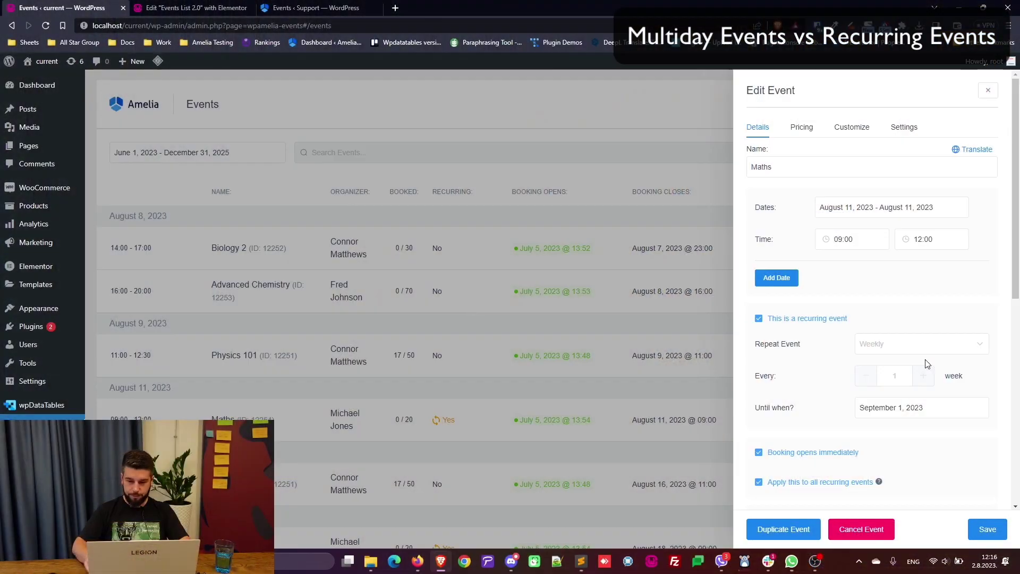
scroll(898, 405, "down", 7)
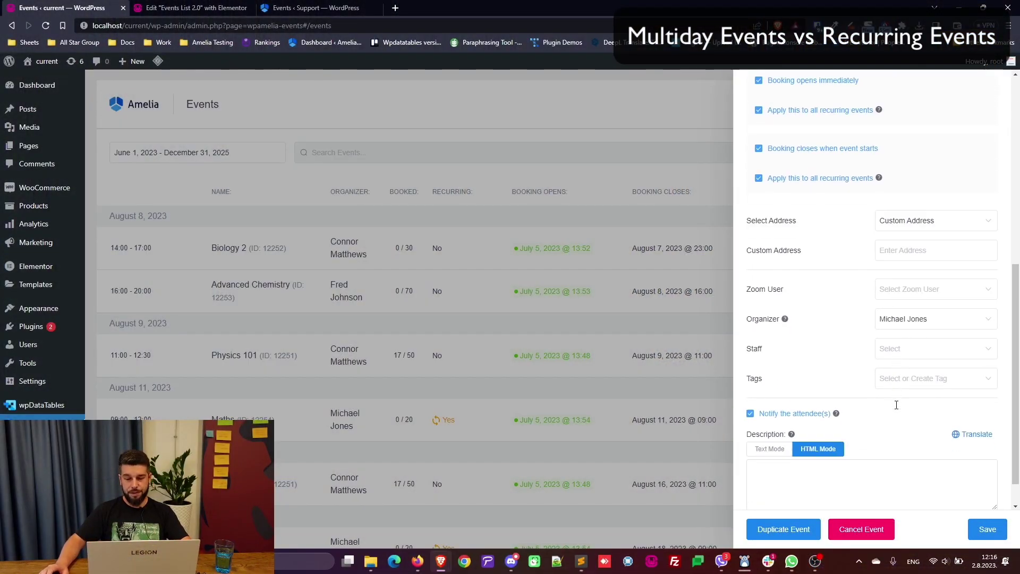
scroll(893, 401, "up", 5)
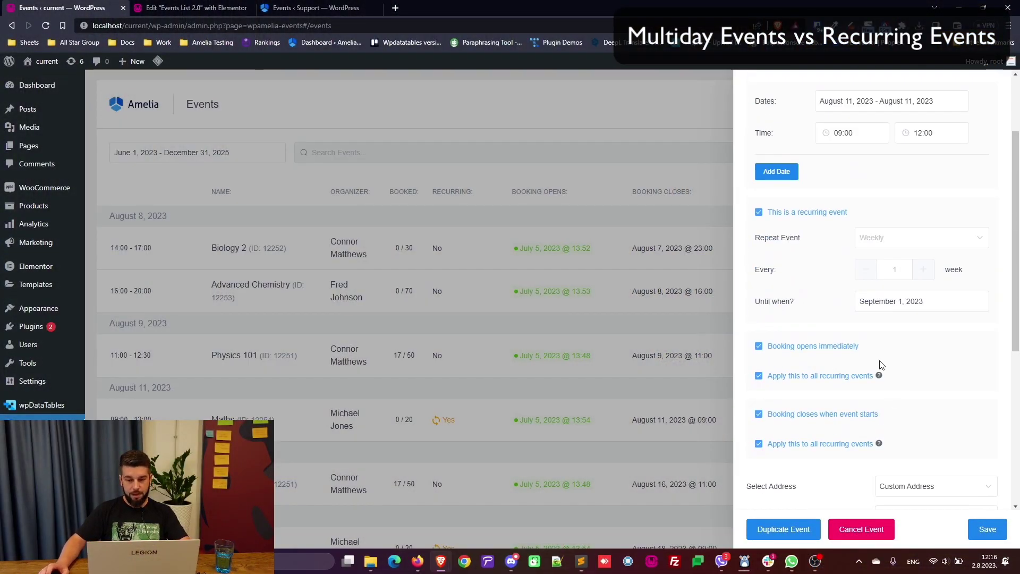
scroll(887, 340, "up", 2)
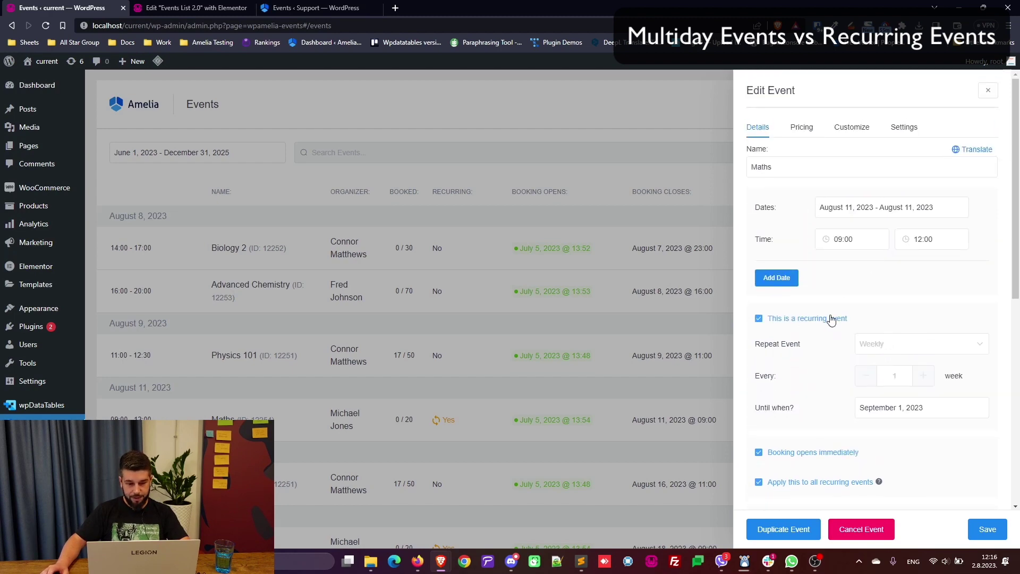
key("Escape")
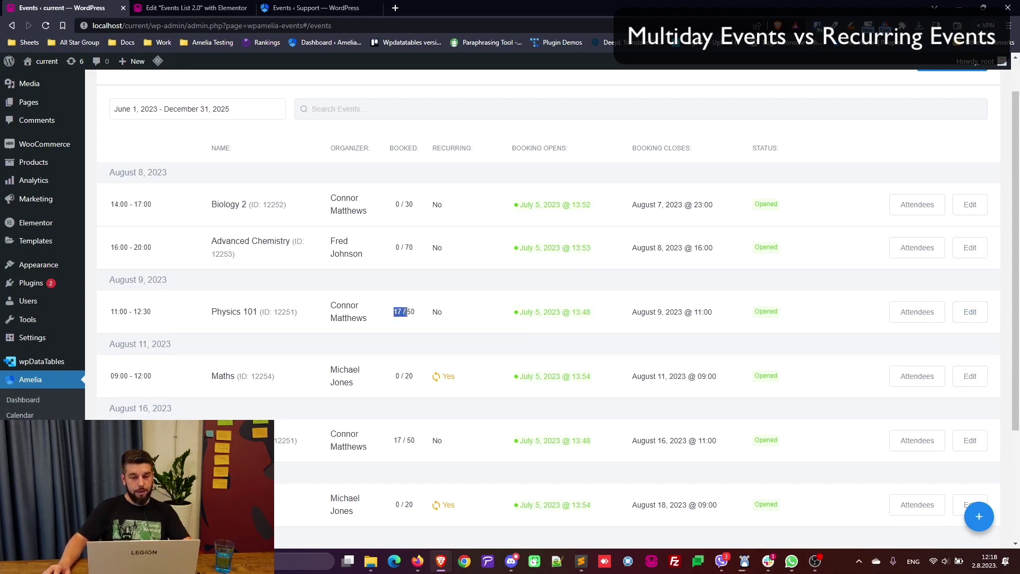
Compare the booked spots of the Physics 101 dates in the events list with those of the recurring Maths event.
left_click_drag(406, 312, 409, 312)
left_click(276, 305)
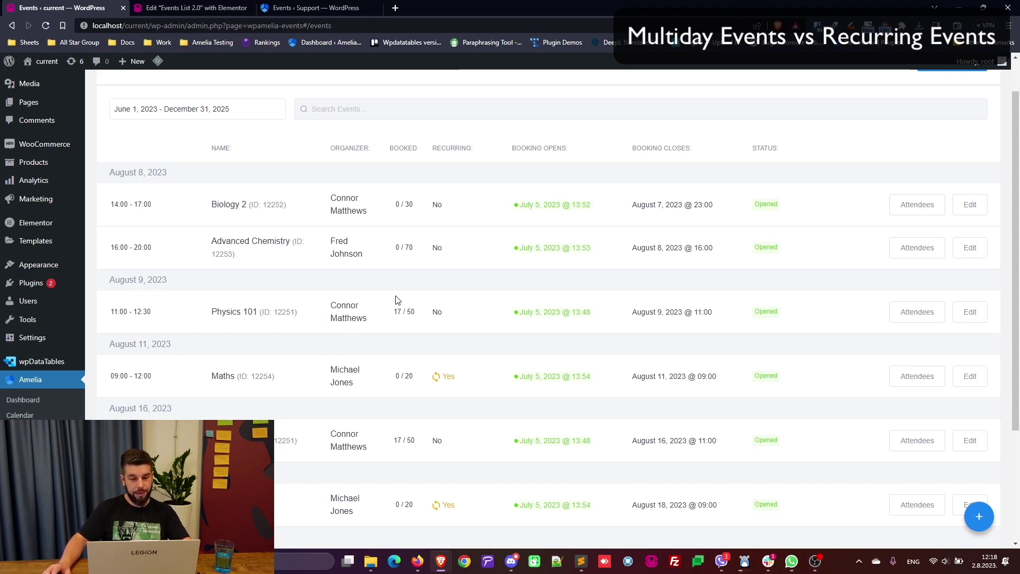
left_click_drag(217, 313, 247, 312)
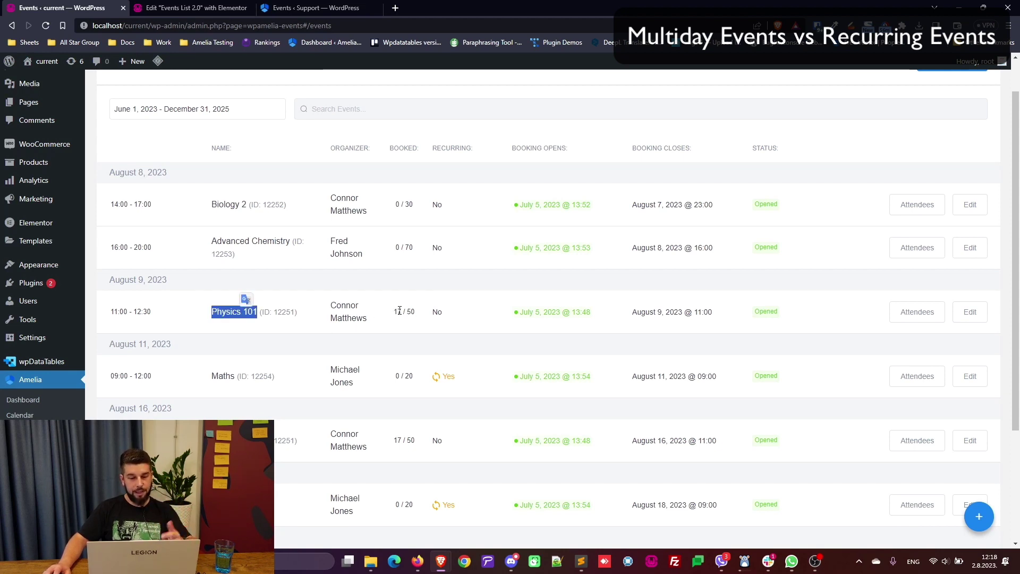
left_click_drag(227, 312, 259, 312)
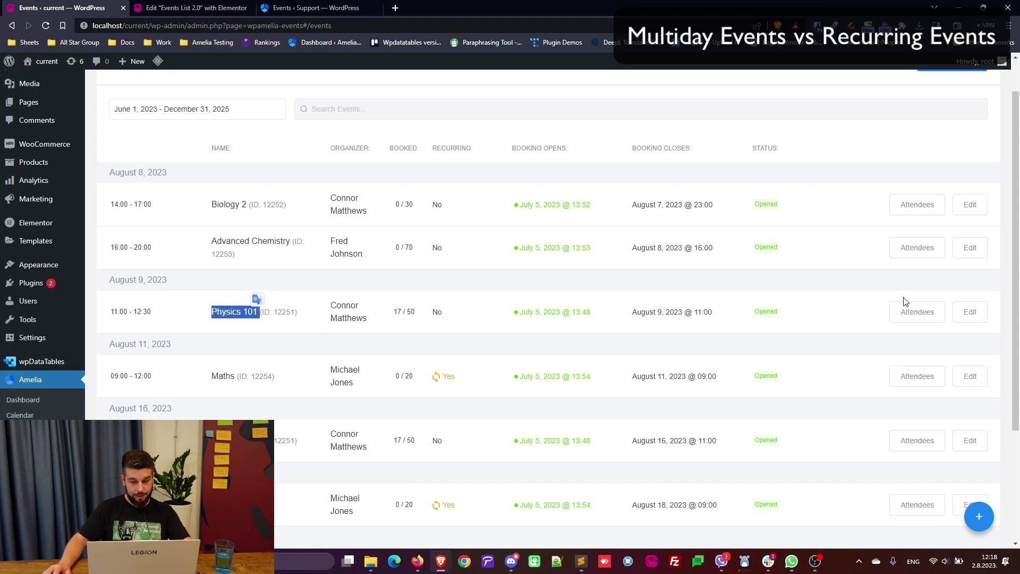
left_click(383, 318)
scroll(364, 446, "down", 3)
left_click_drag(212, 282, 257, 282)
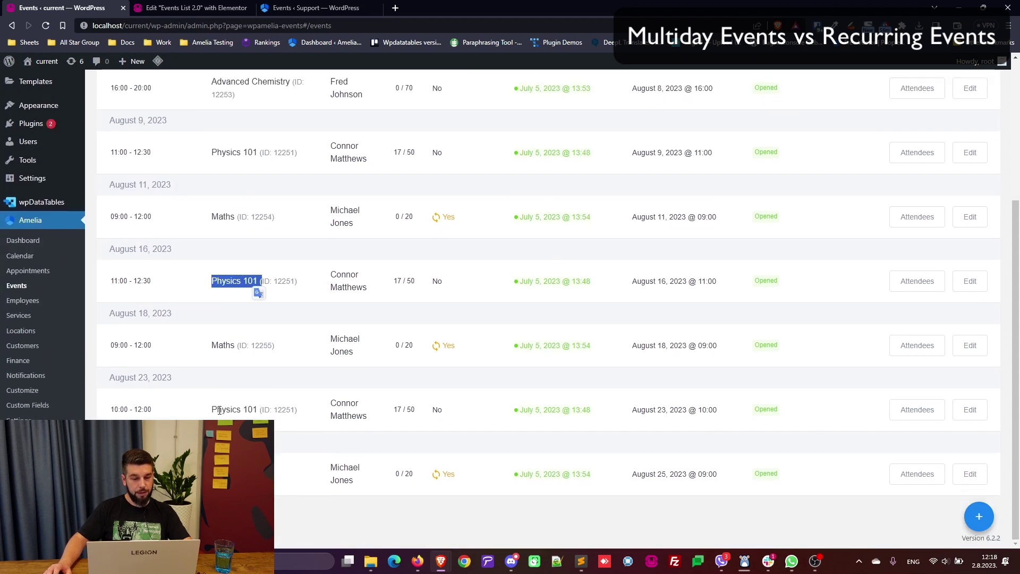
left_click_drag(212, 410, 254, 412)
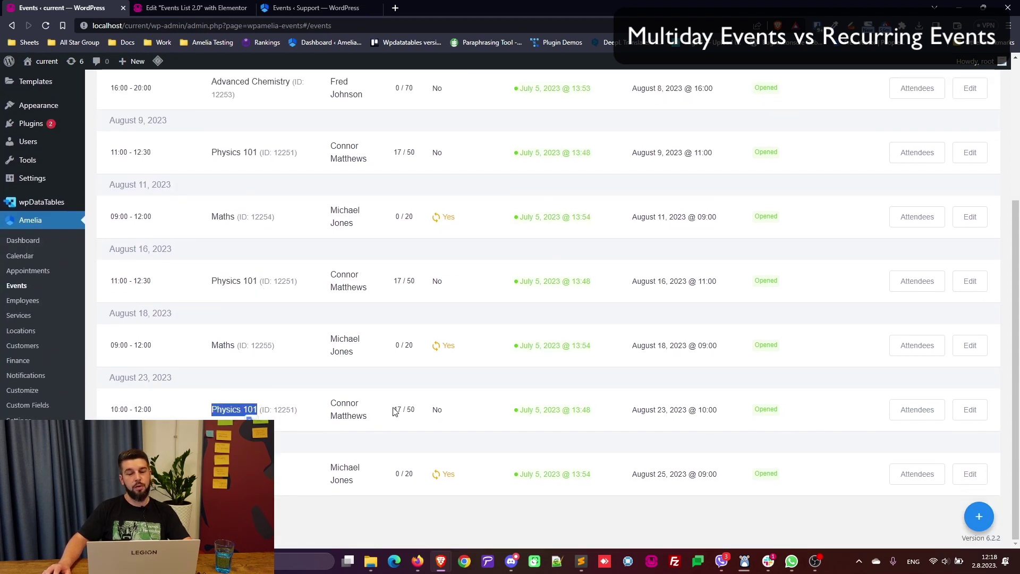
left_click_drag(394, 409, 402, 408)
scroll(409, 298, "up", 2)
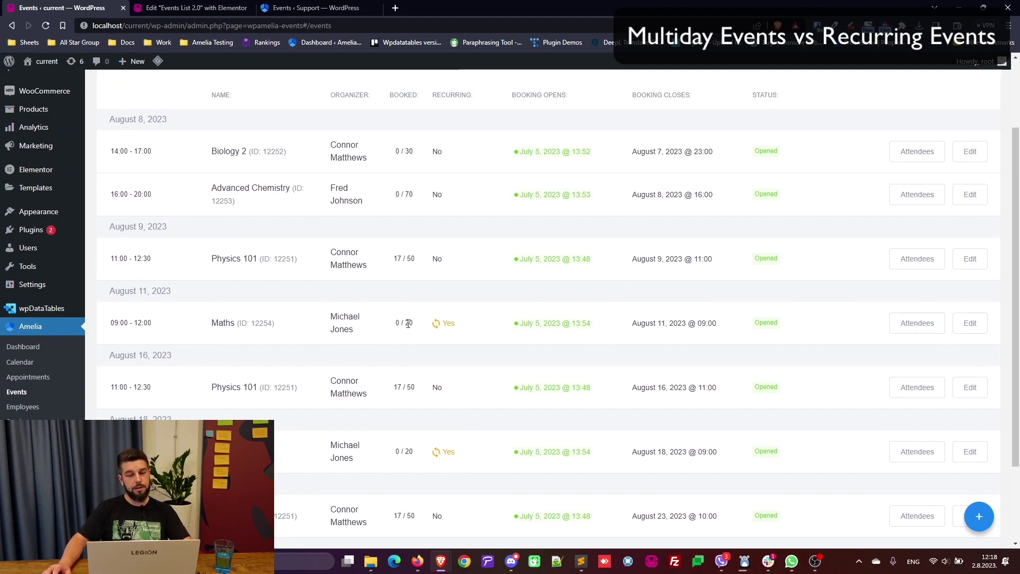
Add an existing customer as an attendee of the August 11 Maths event with one Advanced ticket, save, and close the attendees.
left_click(899, 322)
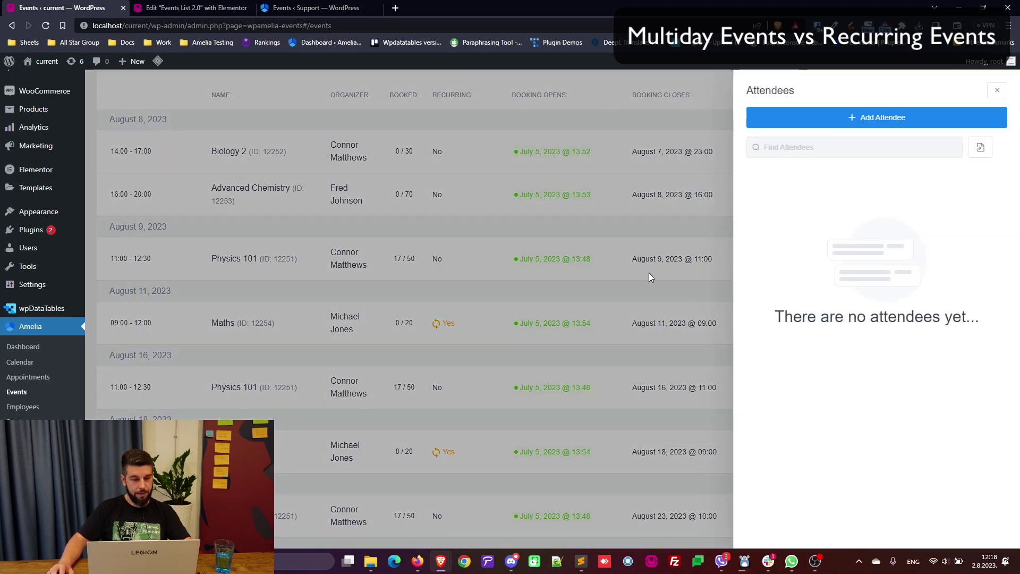
left_click(867, 118)
left_click(798, 144)
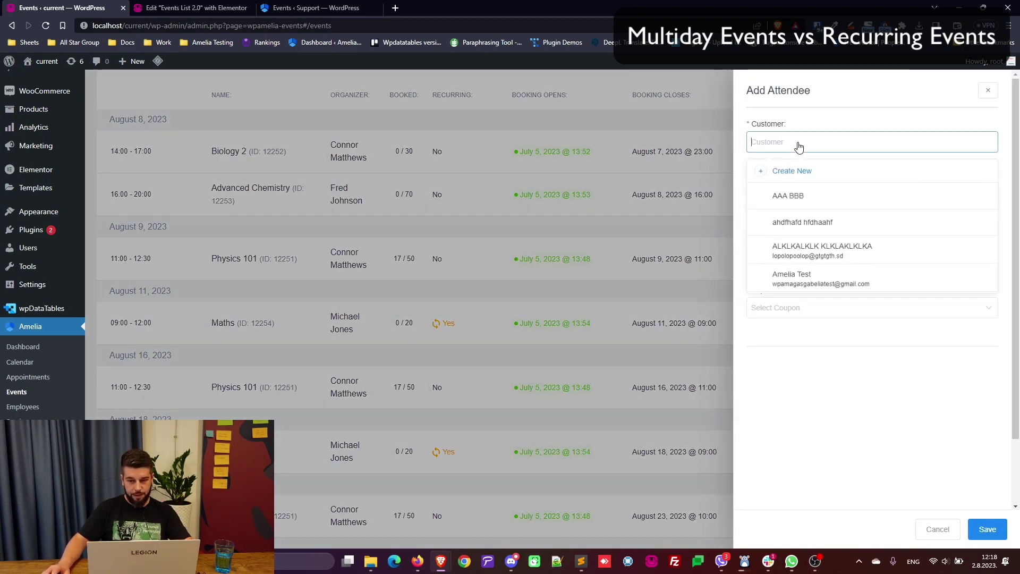
scroll(814, 227, "down", 3)
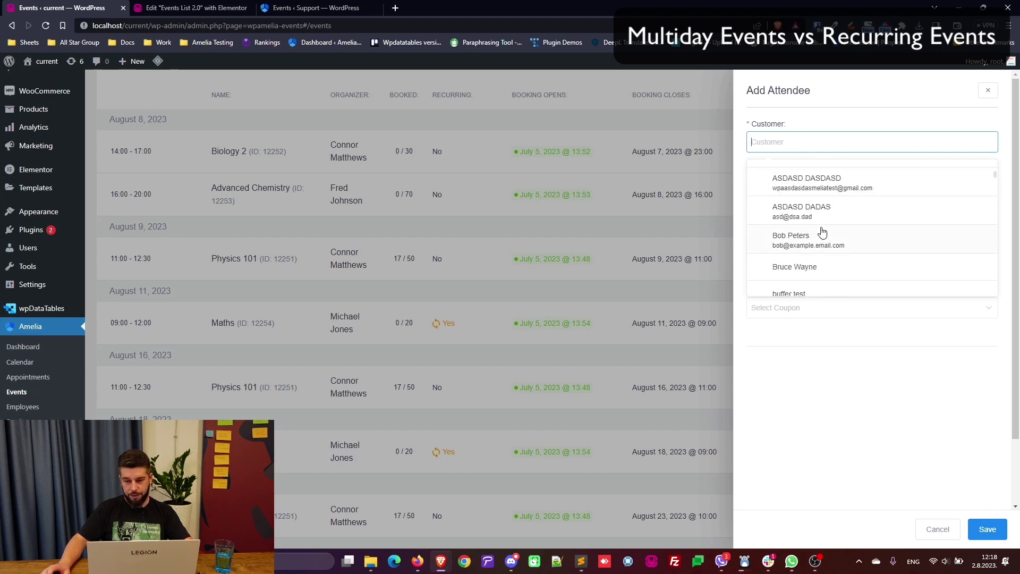
scroll(829, 238, "down", 1)
left_click(808, 211)
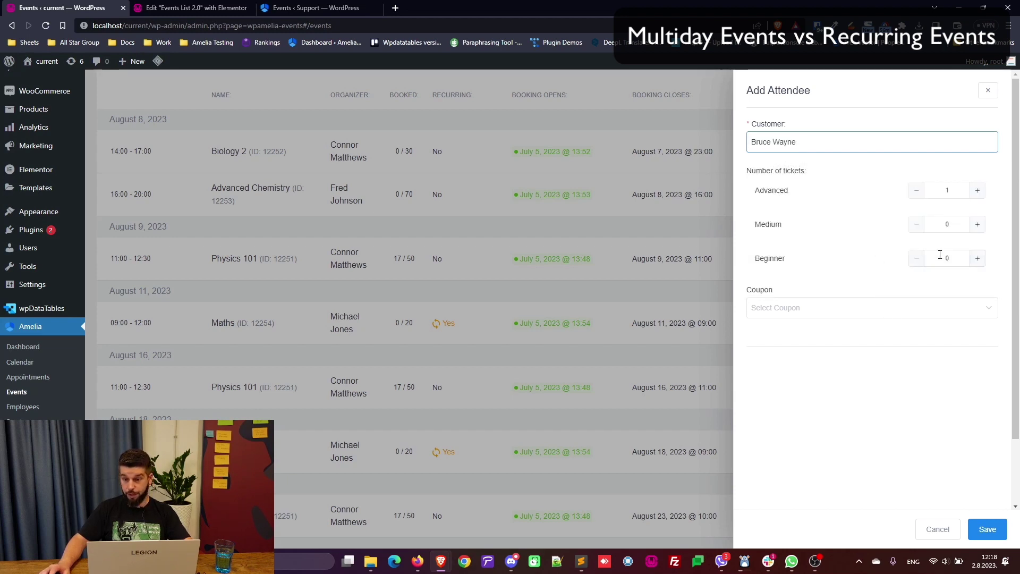
left_click(988, 530)
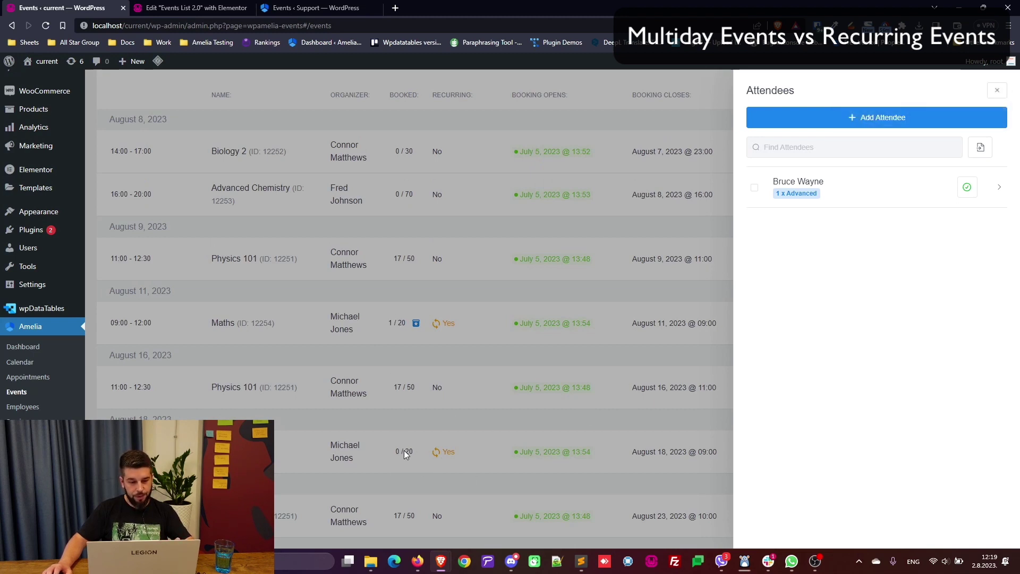
left_click(997, 90)
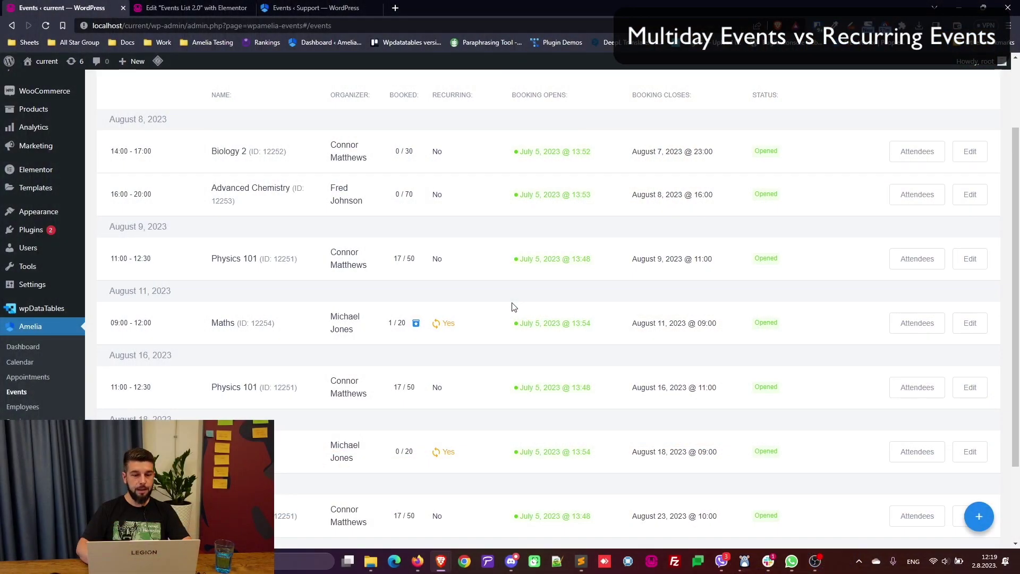
Compare the booked spots across the recurring Maths dates and switch to the Elementor editor of the Events List 2.0 page.
scroll(513, 200, "down", 2)
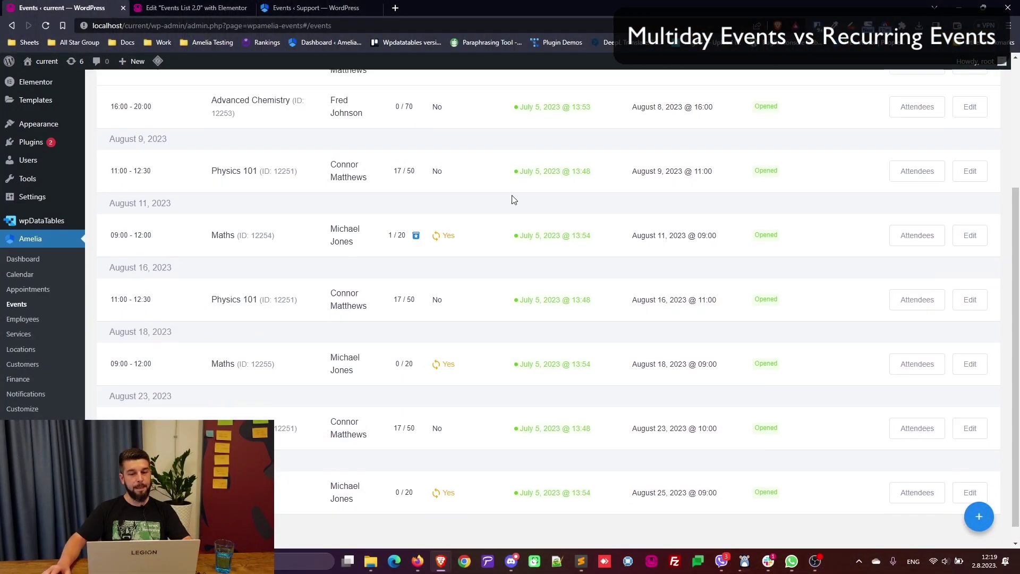
scroll(505, 204, "up", 4)
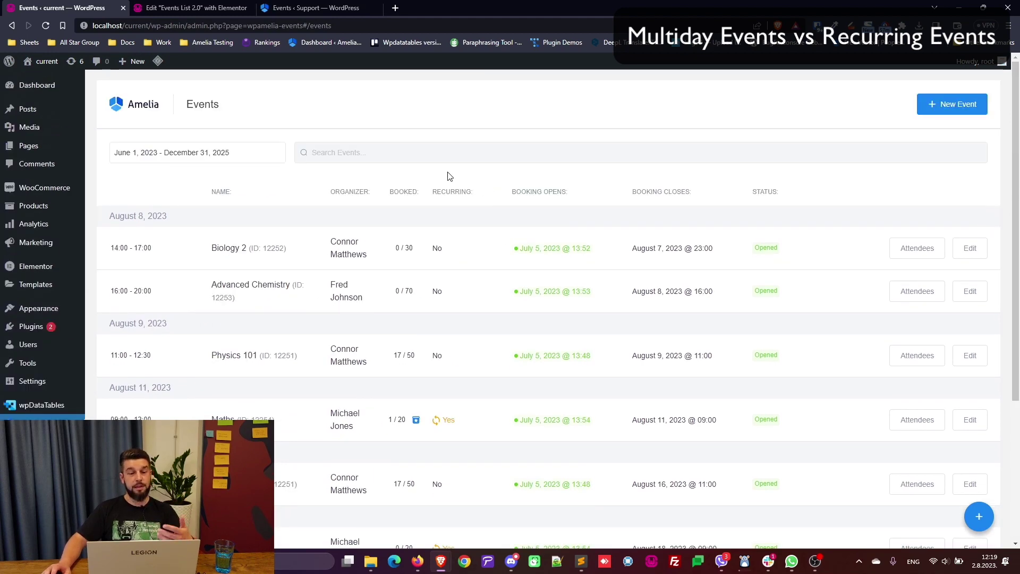
left_click(197, 8)
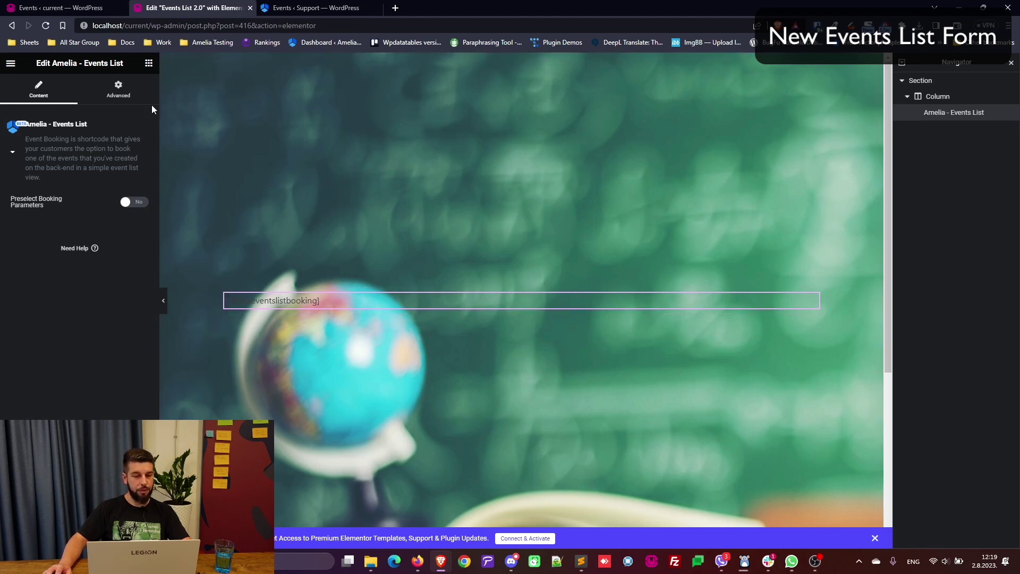
Find the Amelia widgets, add Amelia - Events below the existing events list, and set its show type to Calendar.
left_click(149, 65)
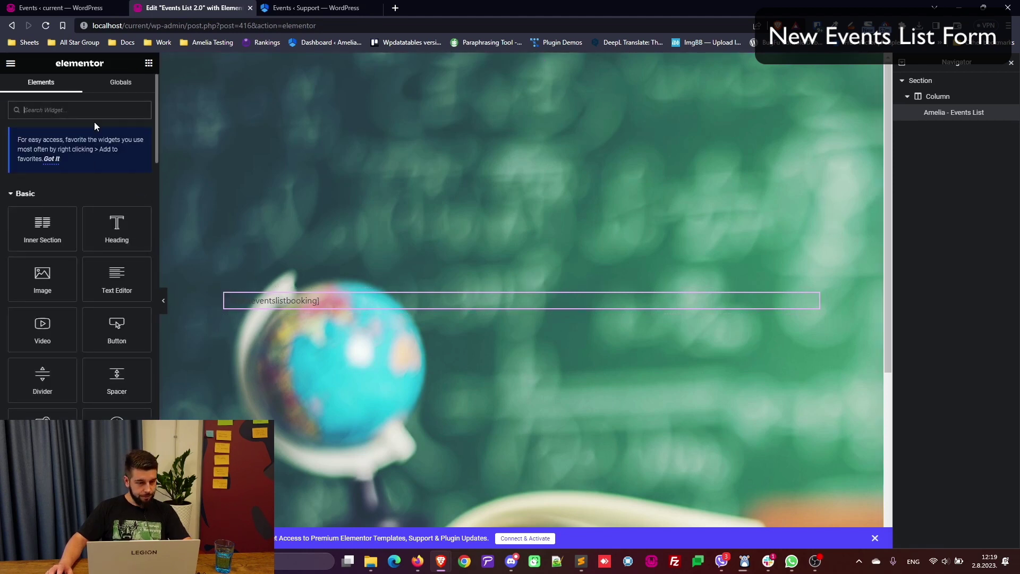
type("amelia")
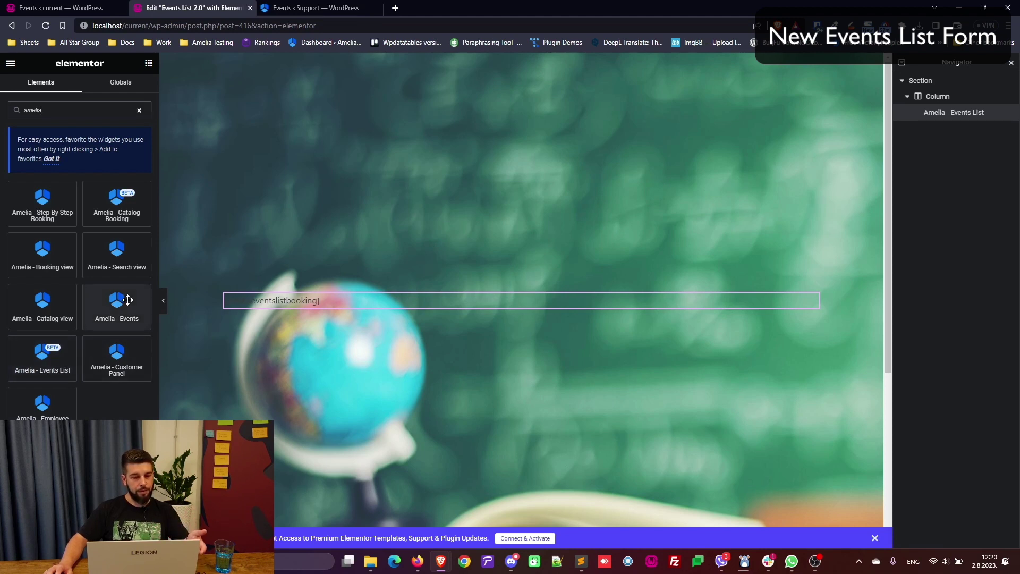
left_click_drag(128, 300, 265, 313)
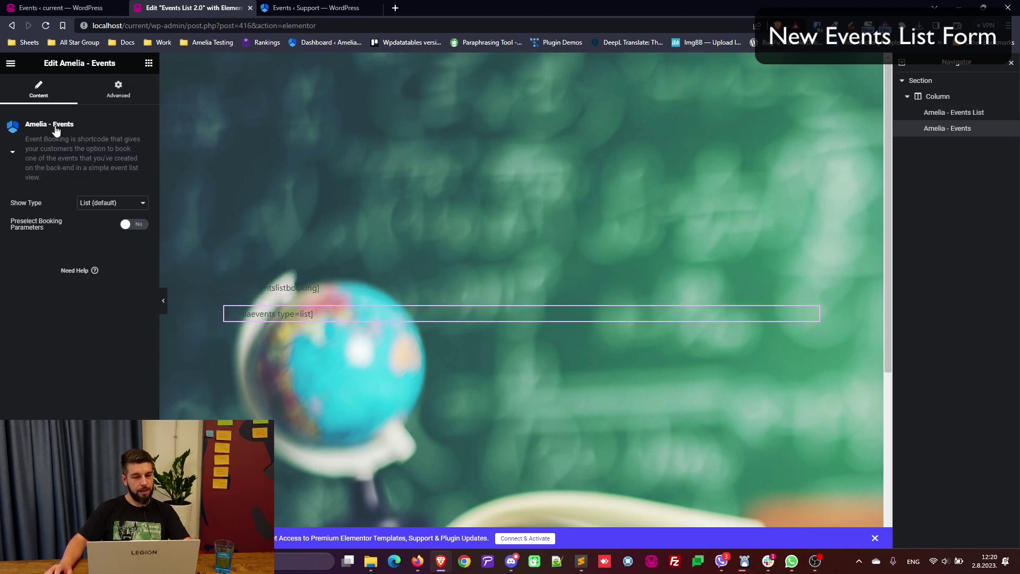
left_click(136, 202)
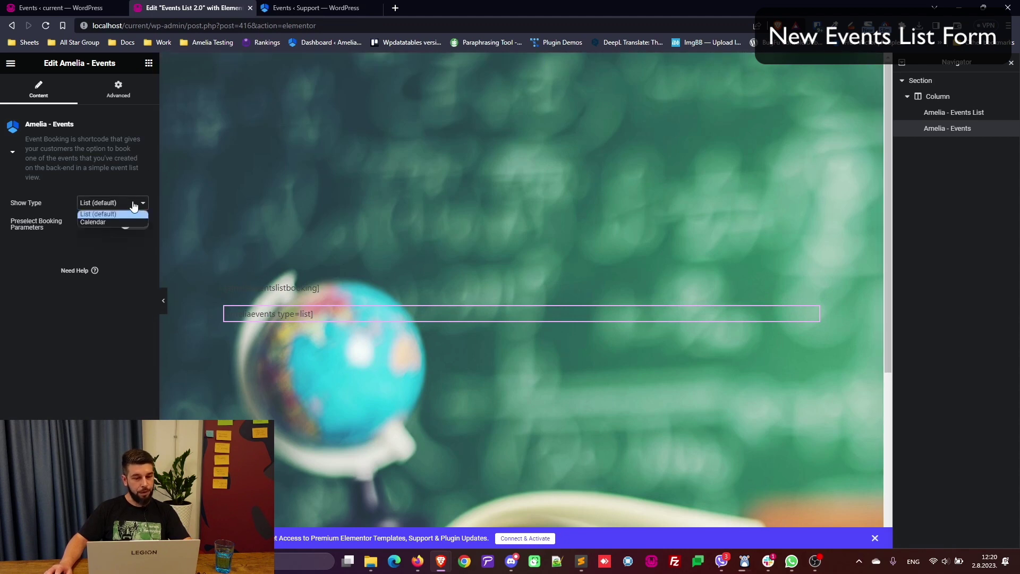
left_click(111, 222)
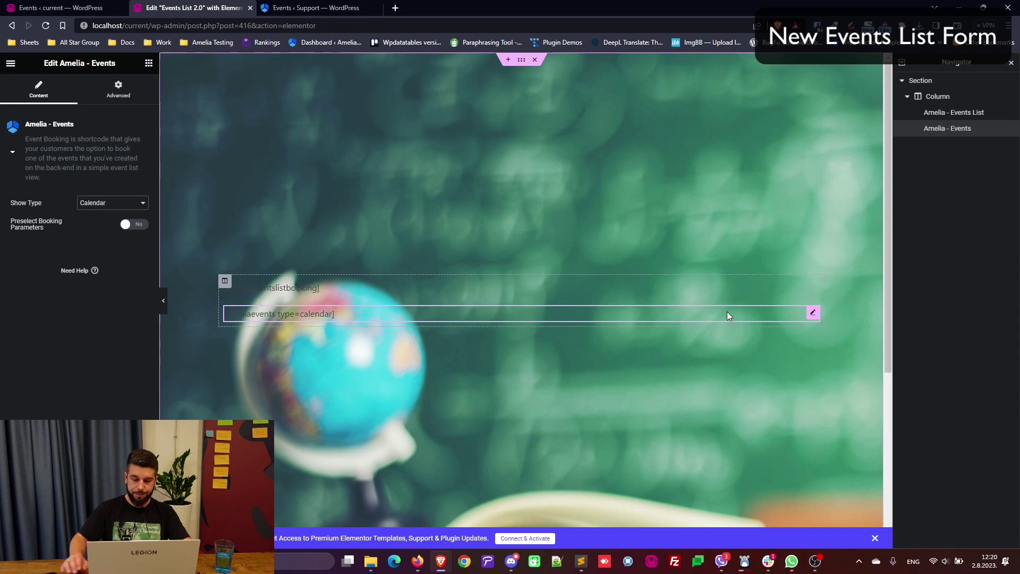
Delete the Amelia - Events calendar widget from the page, keeping the Amelia - Events List widget.
left_click(690, 287)
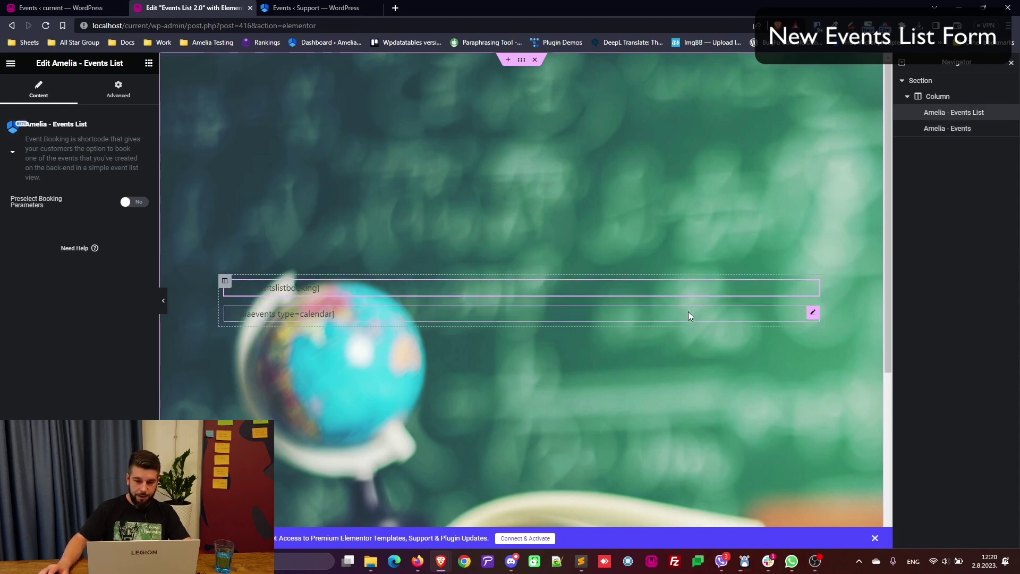
left_click(691, 314)
key("Delete")
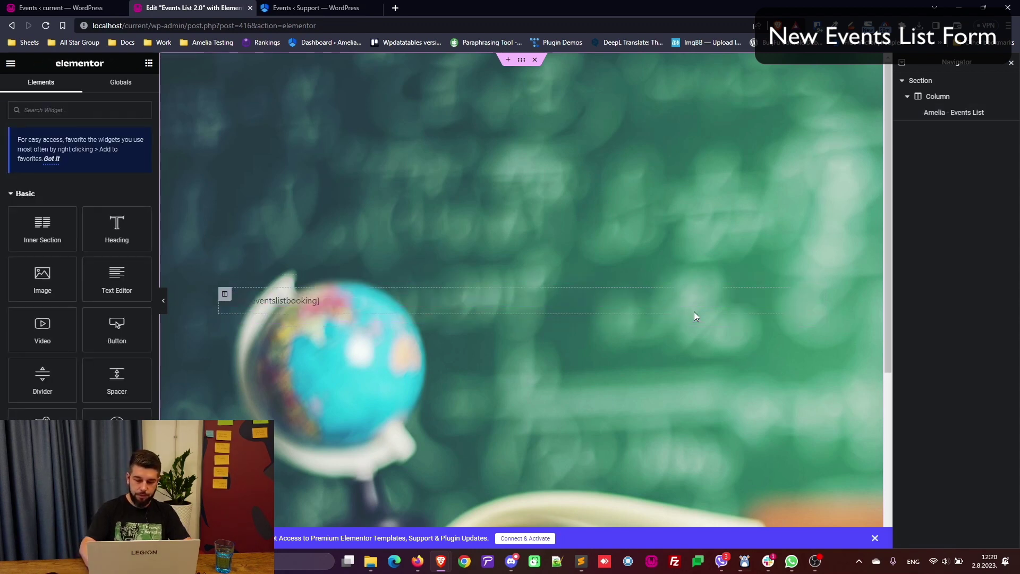
Enable preselected booking parameters on the Amelia - Events List widget, examine the event and tag options, and disable preselection again.
left_click(350, 297)
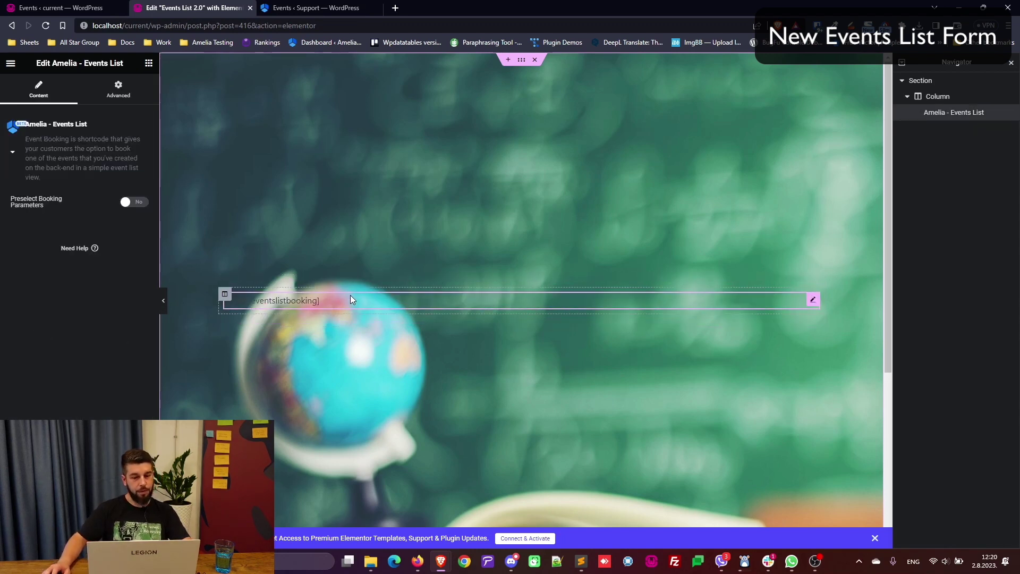
left_click(135, 202)
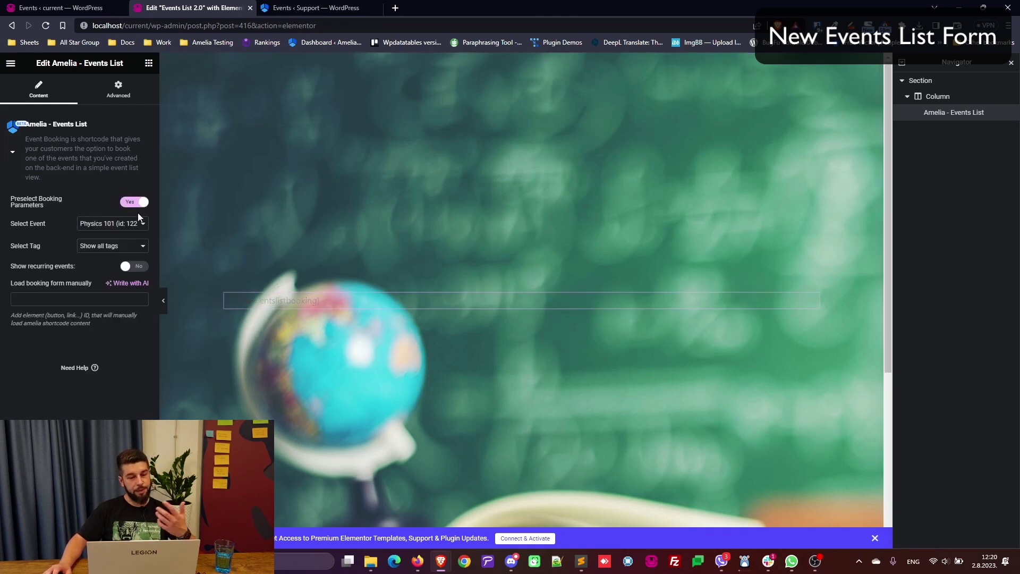
left_click(142, 226)
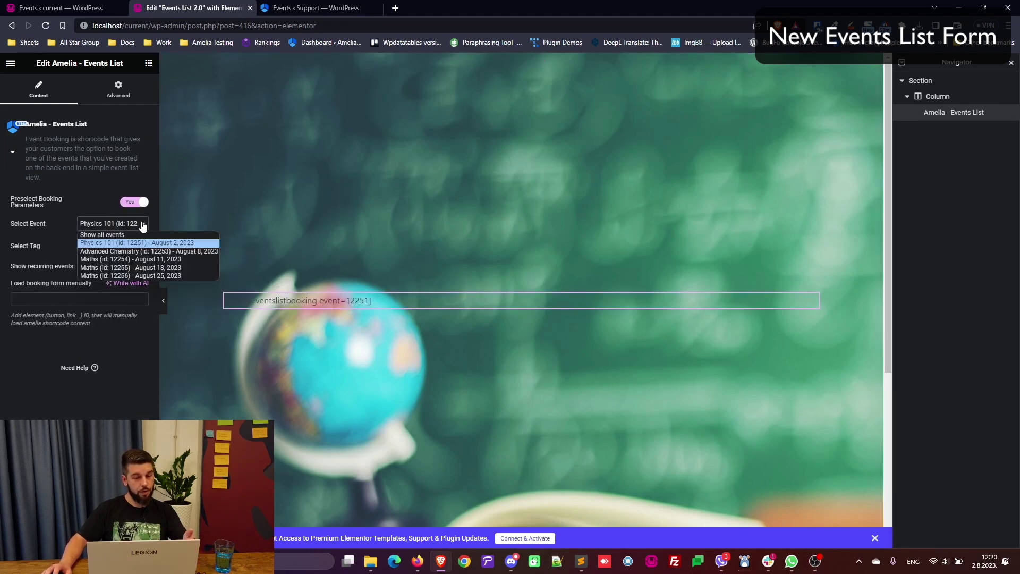
left_click(98, 347)
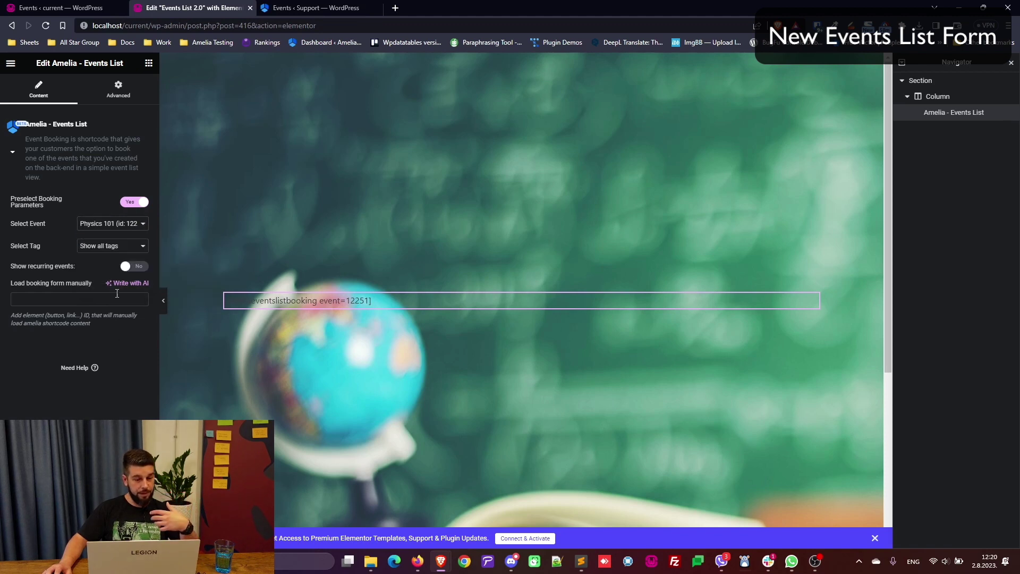
left_click(116, 248)
left_click(114, 353)
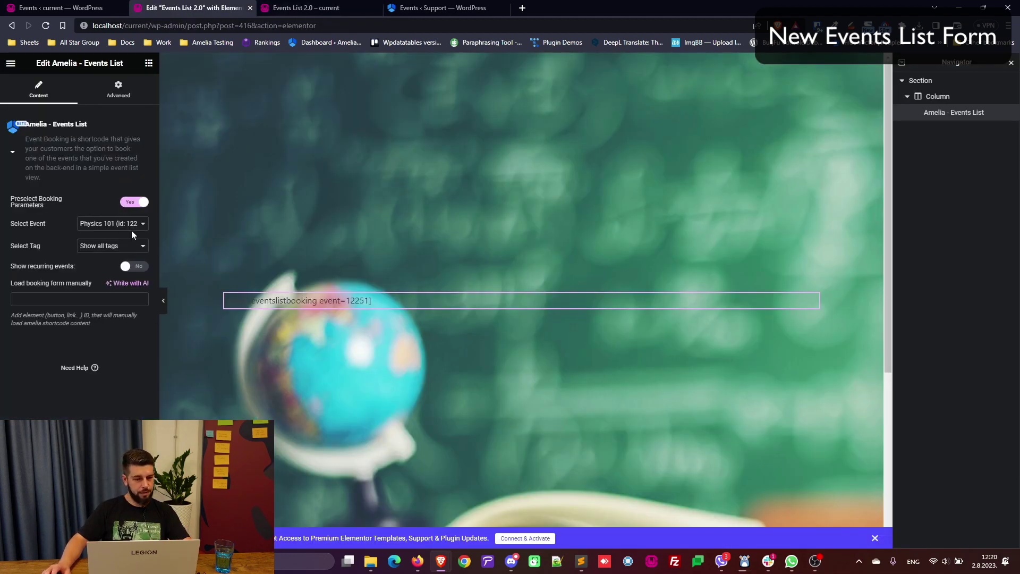
left_click(137, 202)
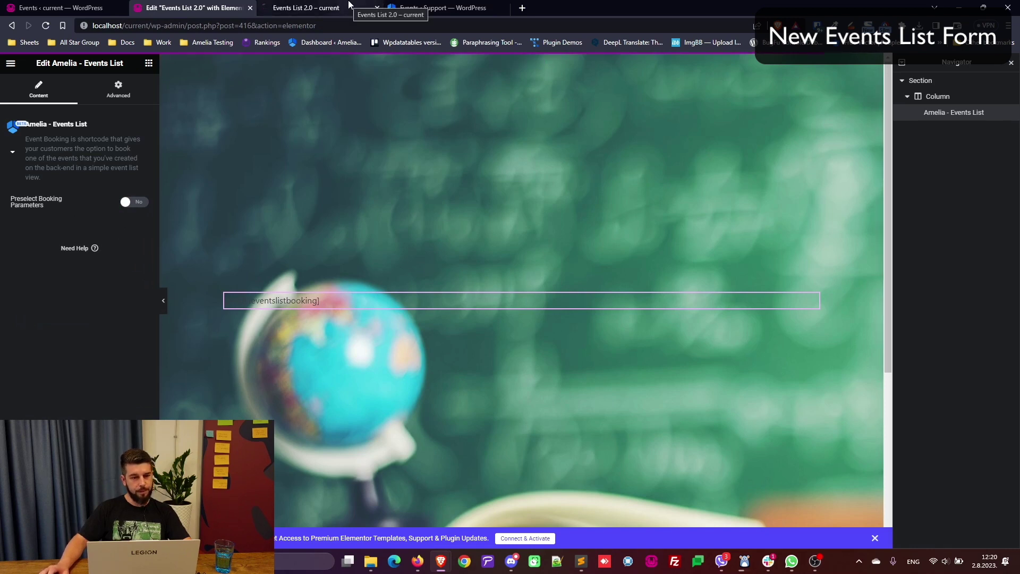
Open the Events List 2.0 page preview and look through the available events.
left_click(349, 6)
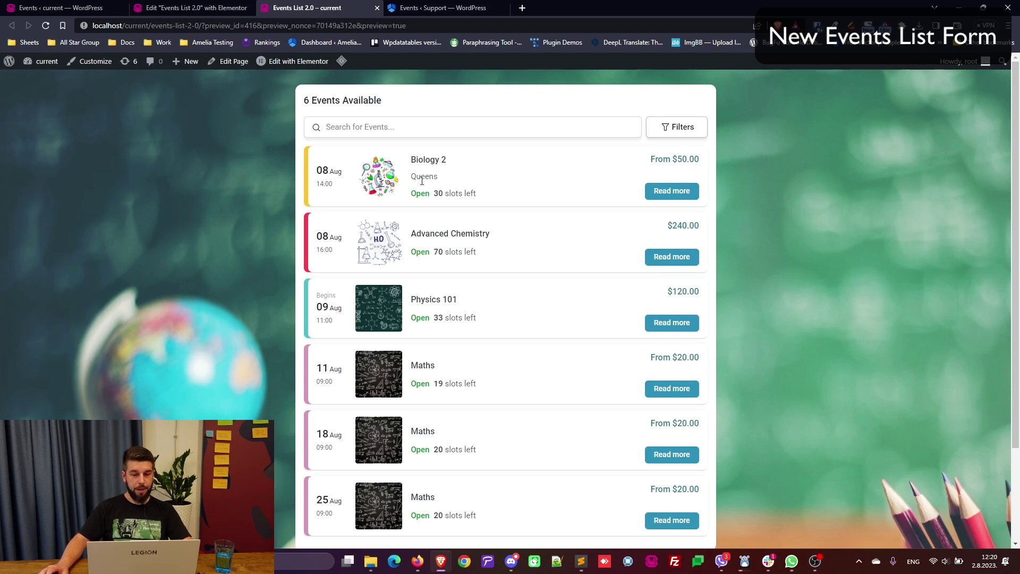
scroll(471, 197, "down", 3)
scroll(476, 208, "up", 3)
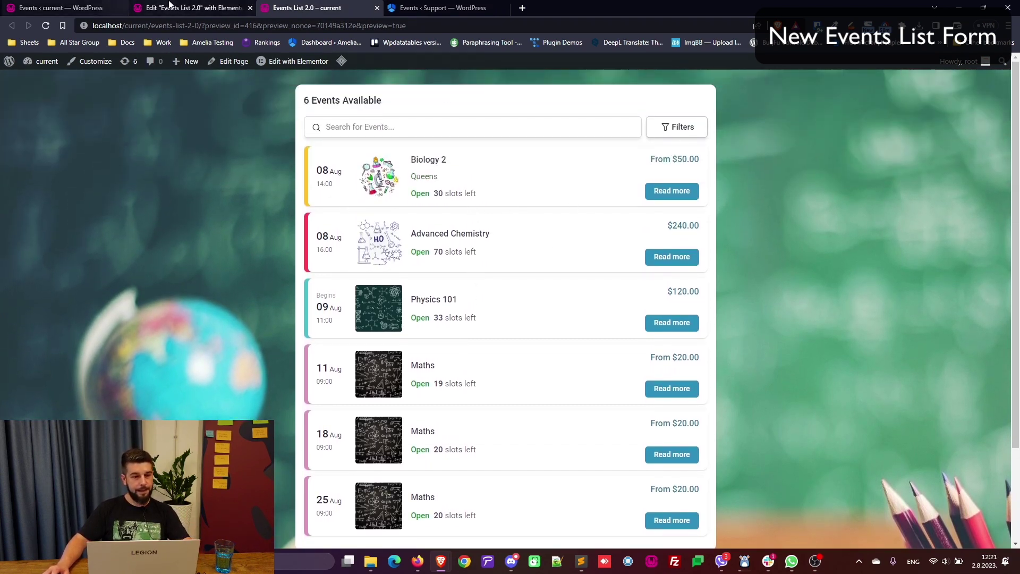
Open the Biology 2 event in the Amelia events list and review its custom pricing and date range pricing.
left_click(108, 7)
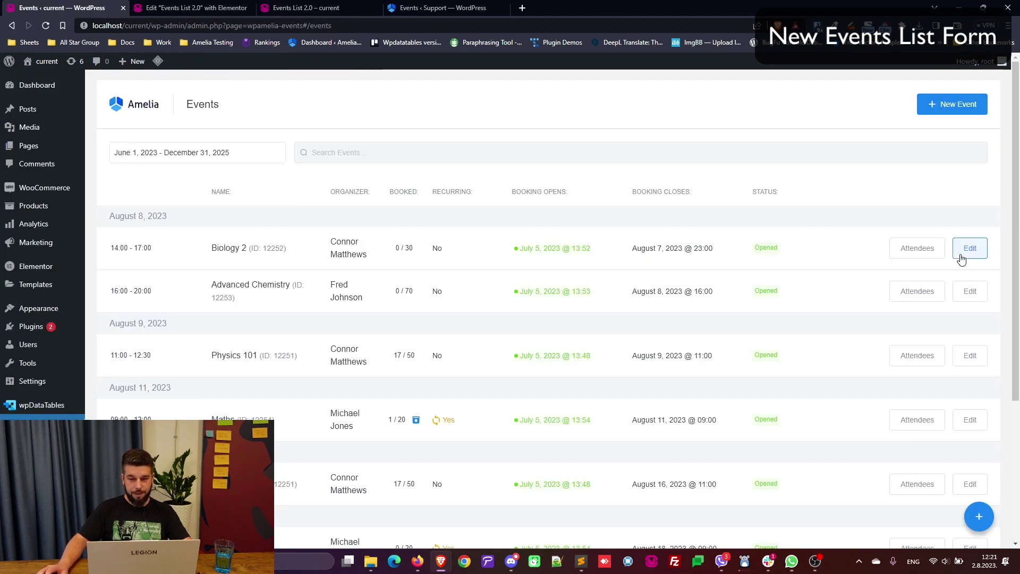
left_click(980, 255)
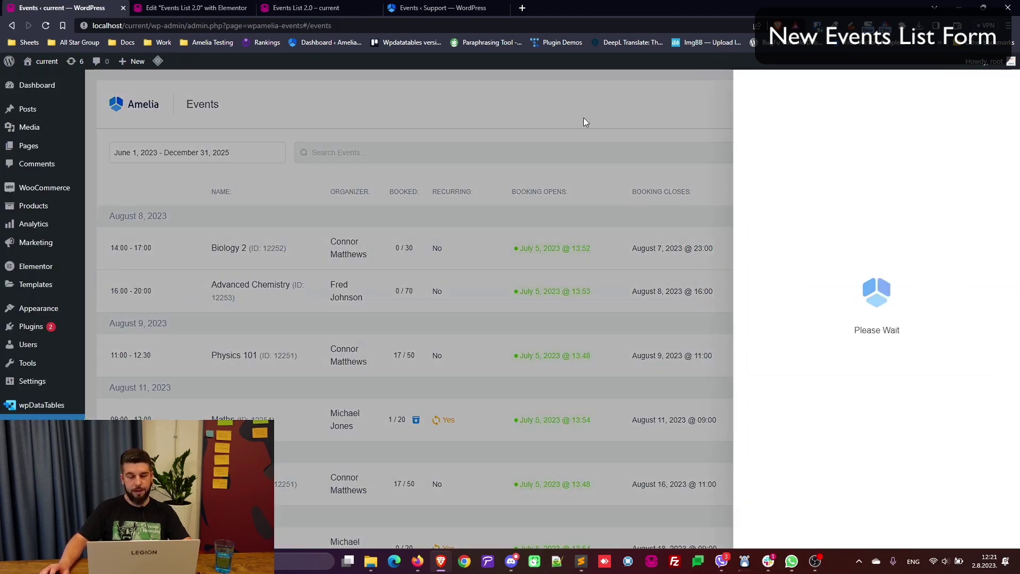
left_click(802, 127)
scroll(861, 239, "down", 7)
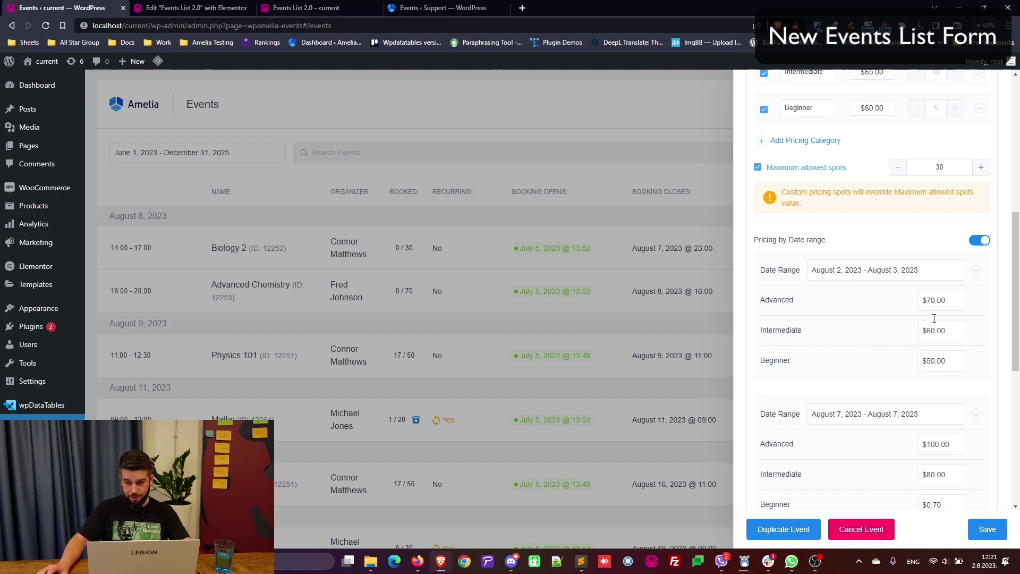
scroll(894, 332, "up", 3)
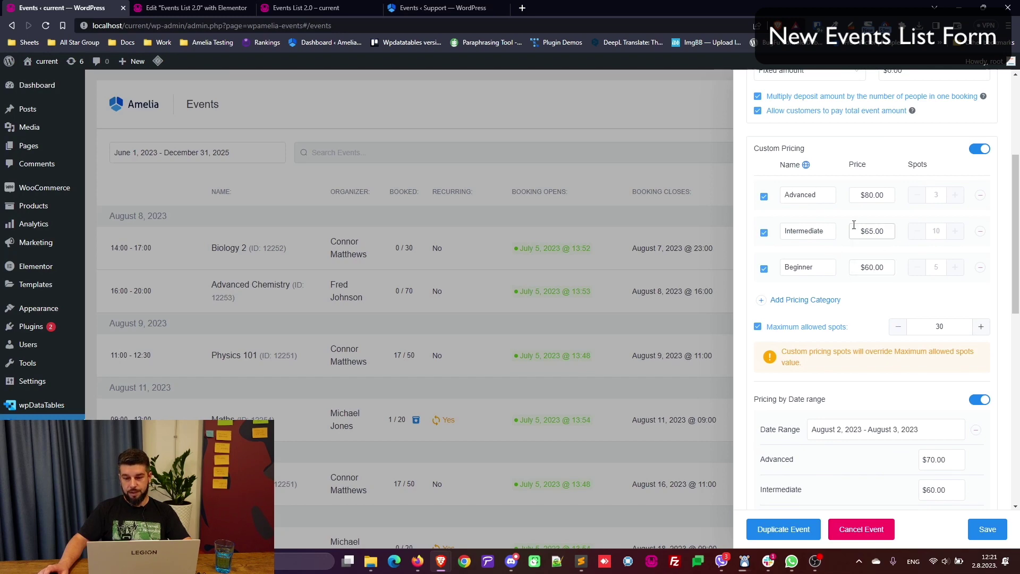
scroll(867, 199, "up", 3)
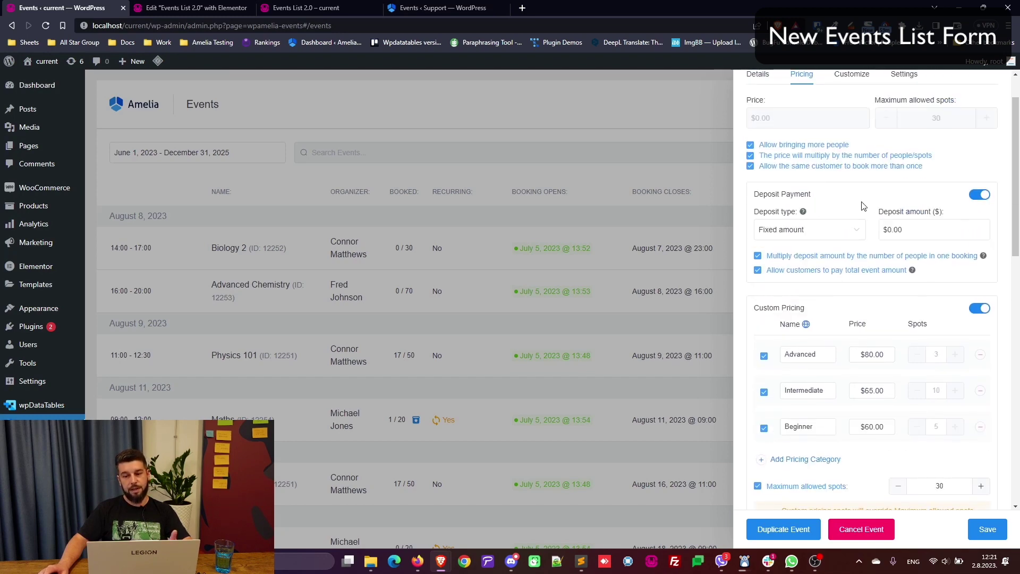
Return to the page preview, open the details of Biology 2, and check its ticket prices.
left_click(344, 9)
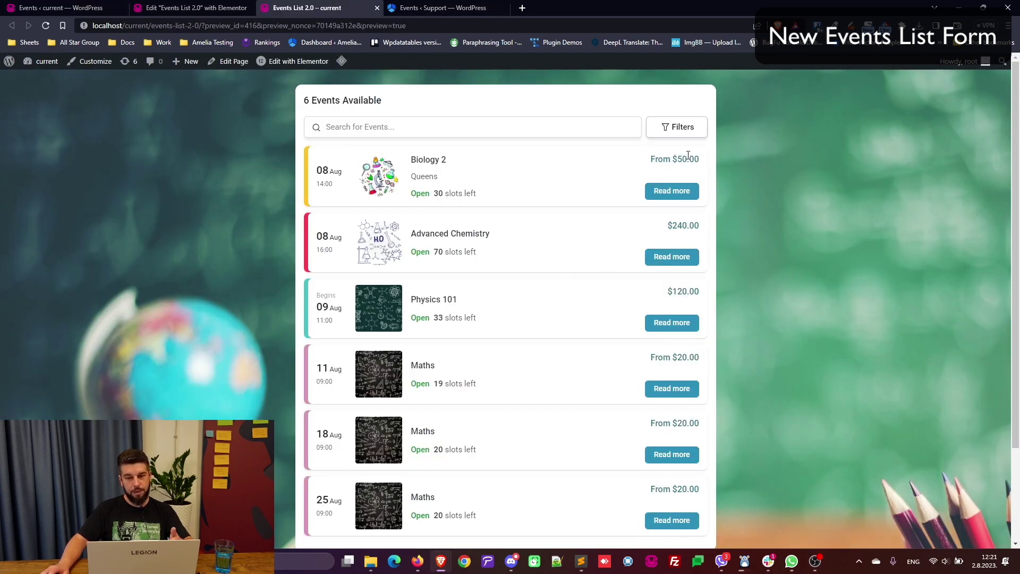
triple_click(663, 161)
left_click(672, 191)
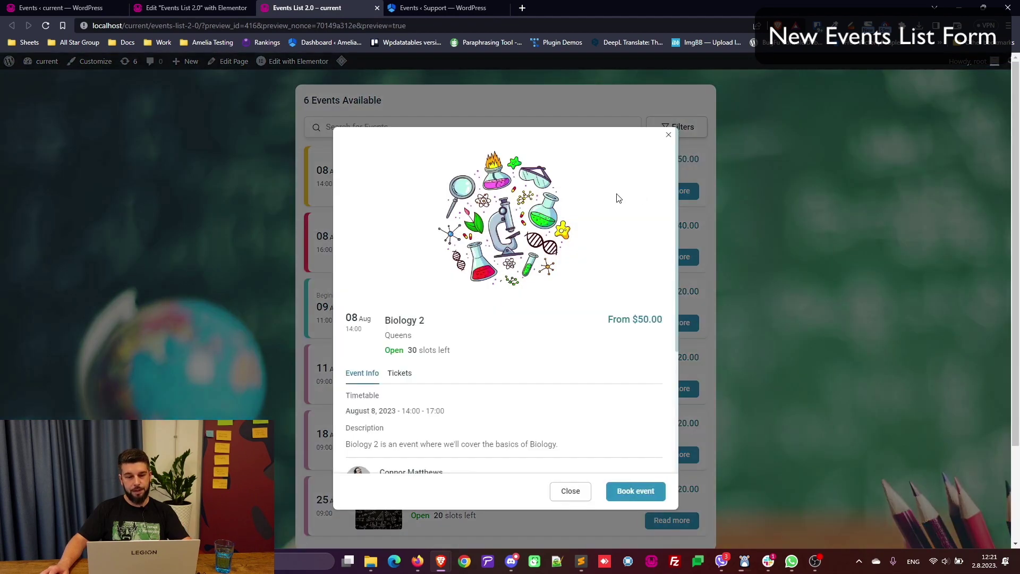
scroll(499, 319, "down", 4)
left_click(399, 186)
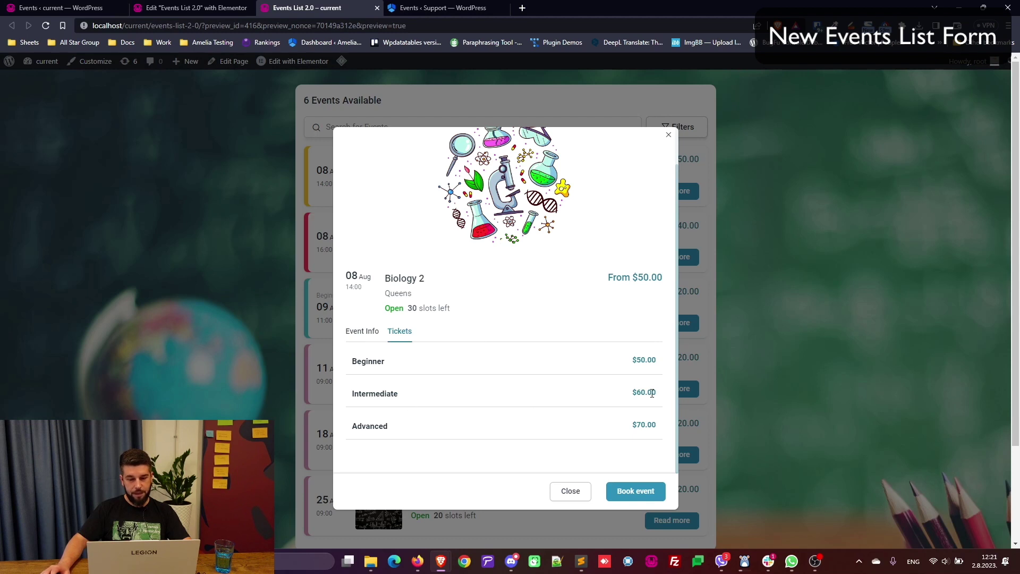
Examine the Biology 2 event info in the preview, including its timetable and description.
left_click(366, 332)
scroll(514, 346, "down", 2)
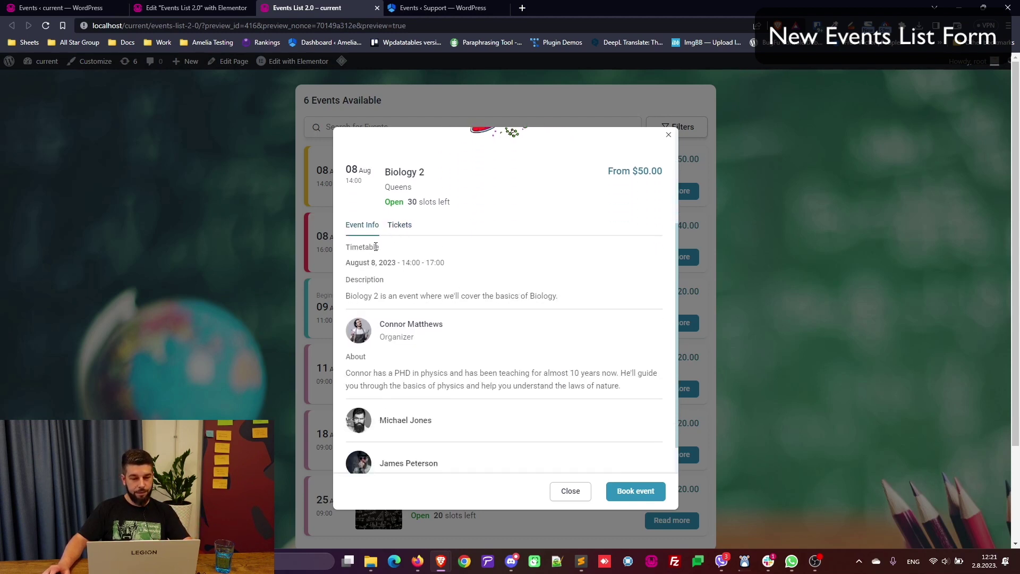
double_click(364, 282)
double_click(368, 261)
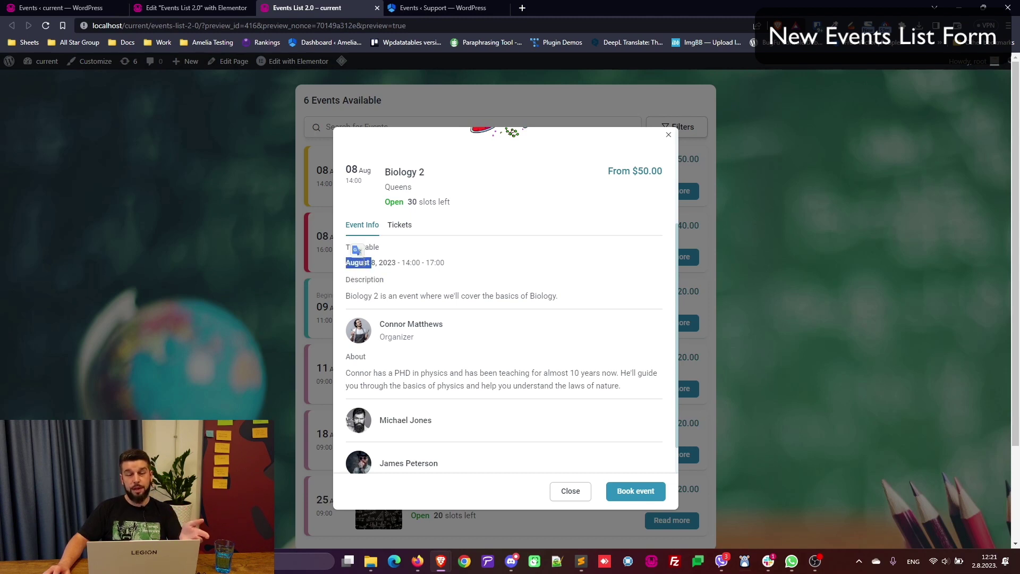
left_click(355, 262)
left_click_drag(355, 264, 539, 295)
left_click(405, 265)
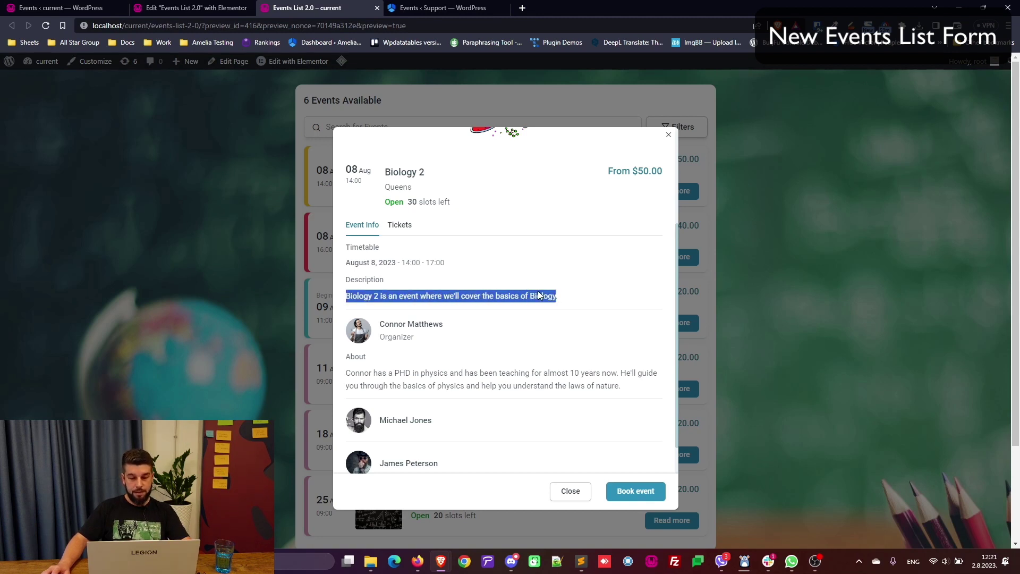
Examine the organizer's description and the other staff members listed in the Biology 2 event details.
left_click(423, 299)
scroll(426, 335, "down", 1)
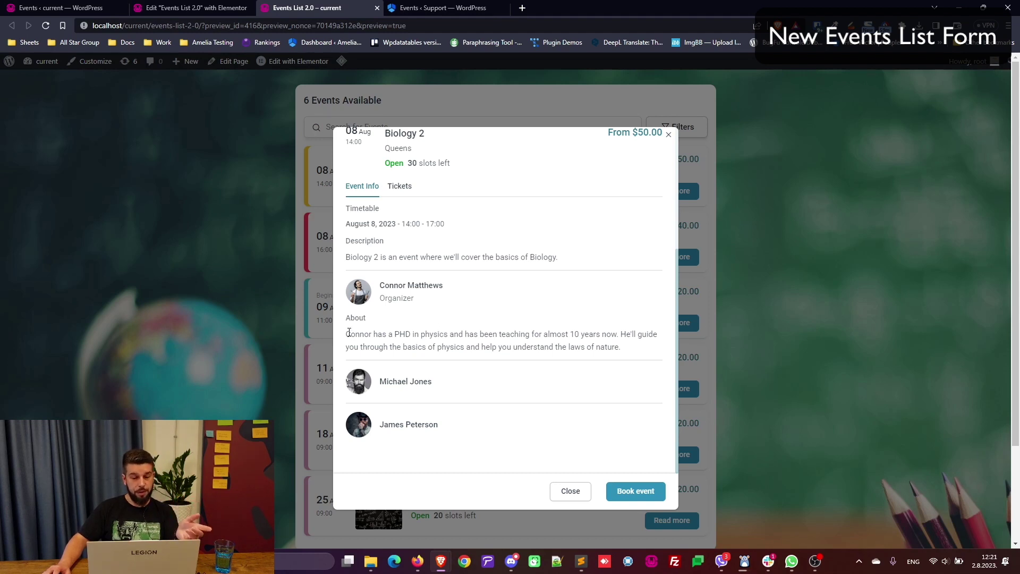
left_click_drag(349, 332, 620, 346)
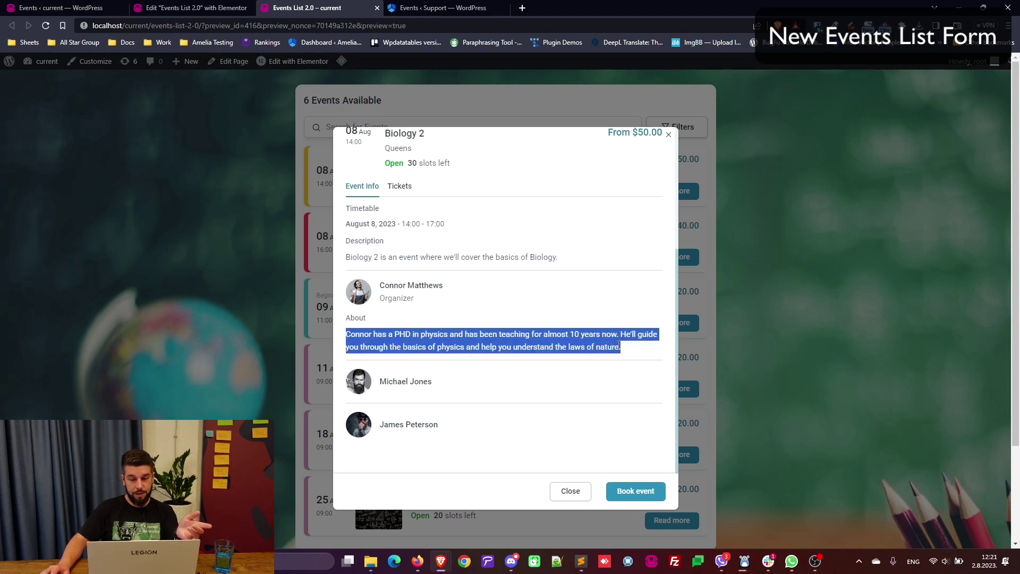
left_click(523, 338)
left_click_drag(395, 335, 463, 335)
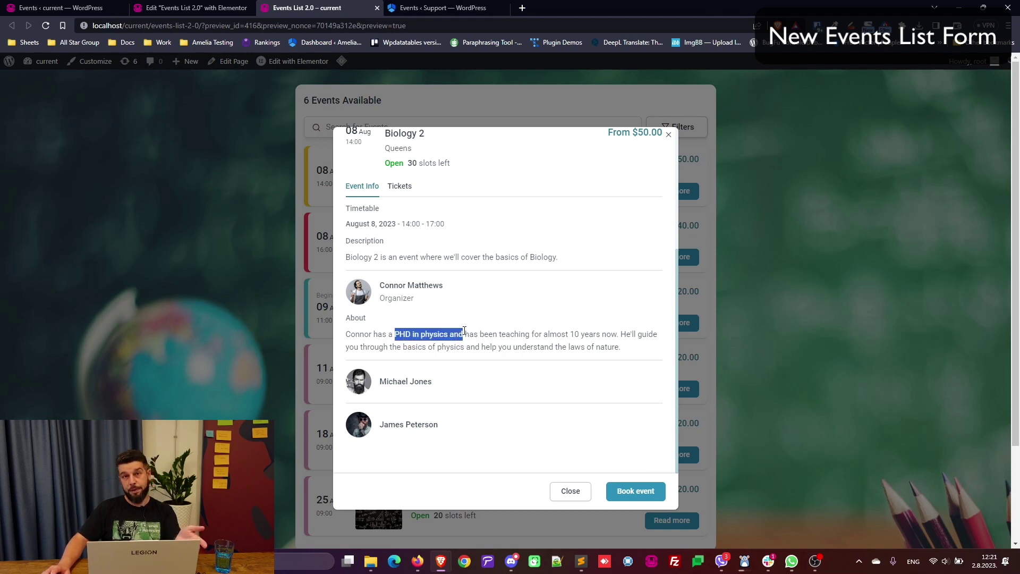
left_click(465, 331)
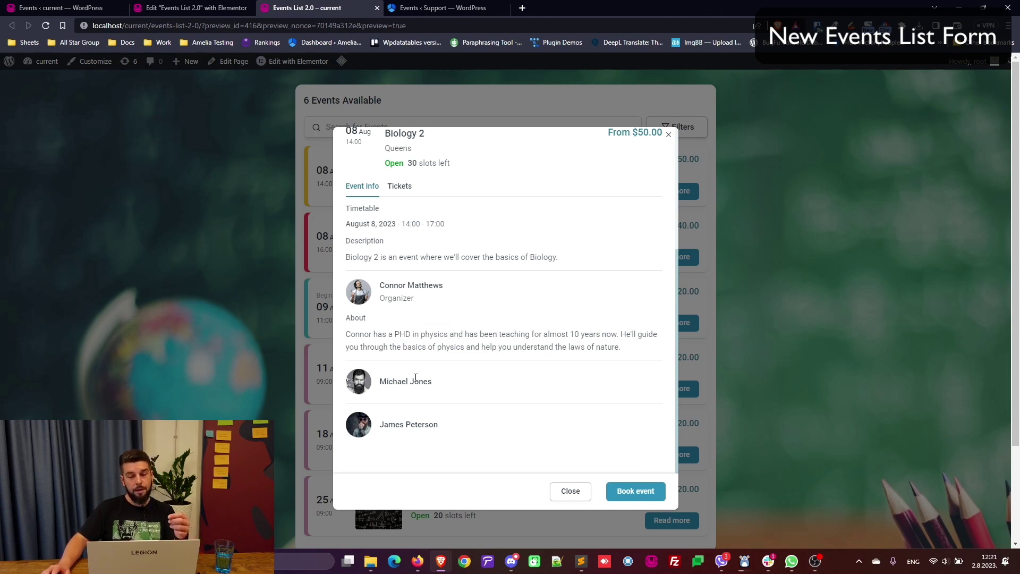
scroll(417, 380, "up", 4)
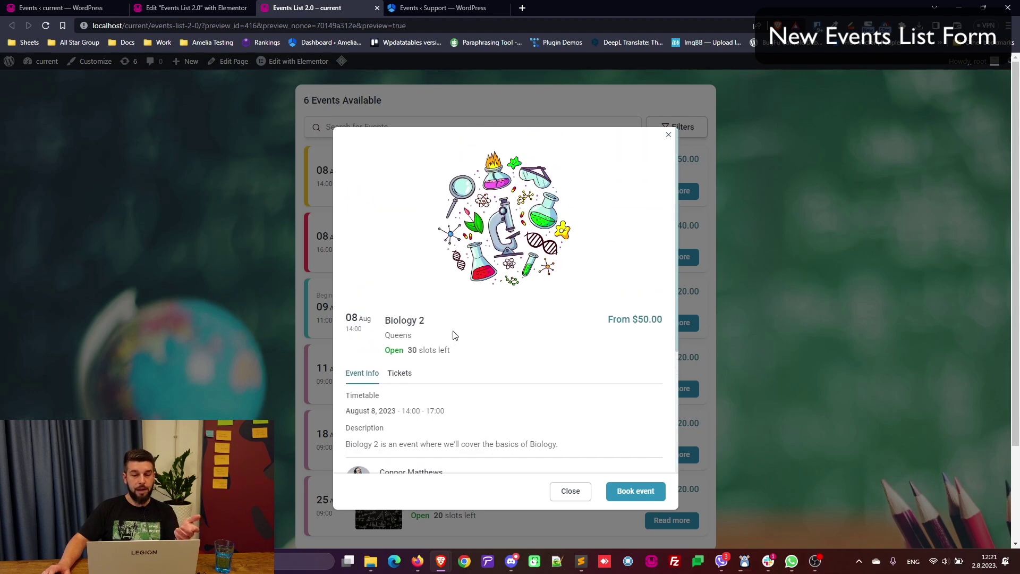
scroll(589, 377, "down", 4)
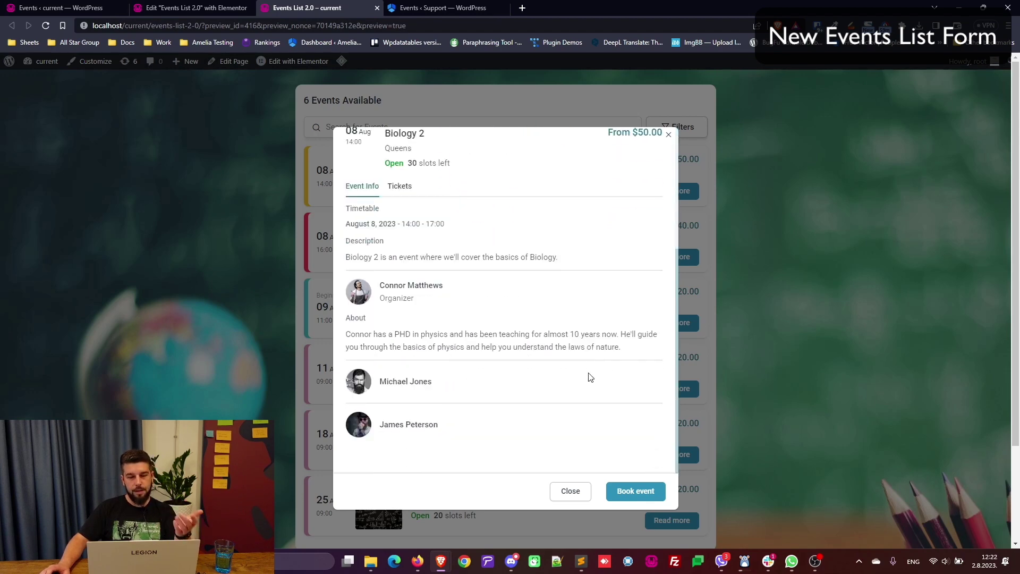
scroll(553, 364, "down", 2)
scroll(494, 325, "up", 6)
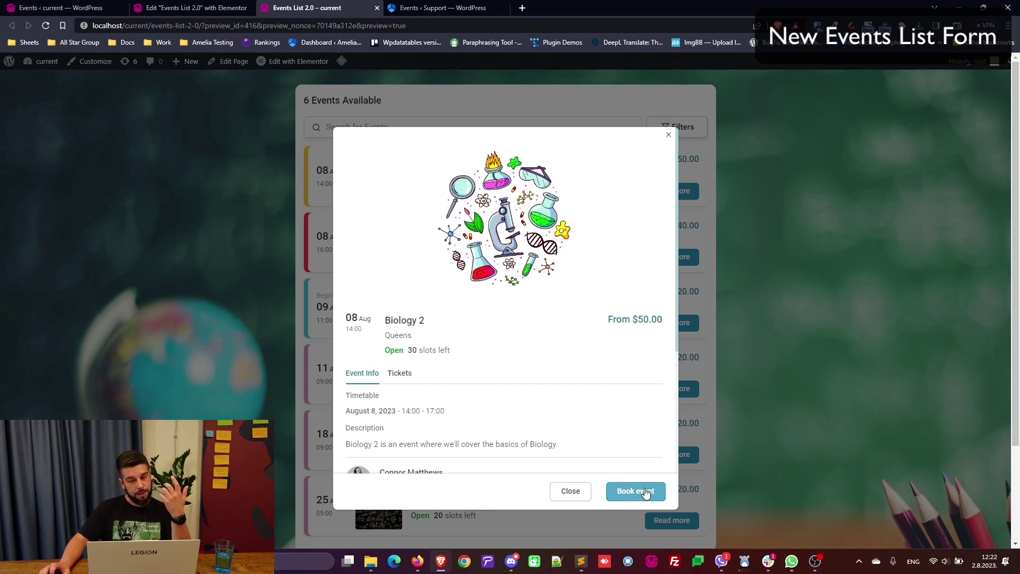
Start booking Biology 2 and choose one Beginner ticket and two Intermediate tickets.
left_click(645, 491)
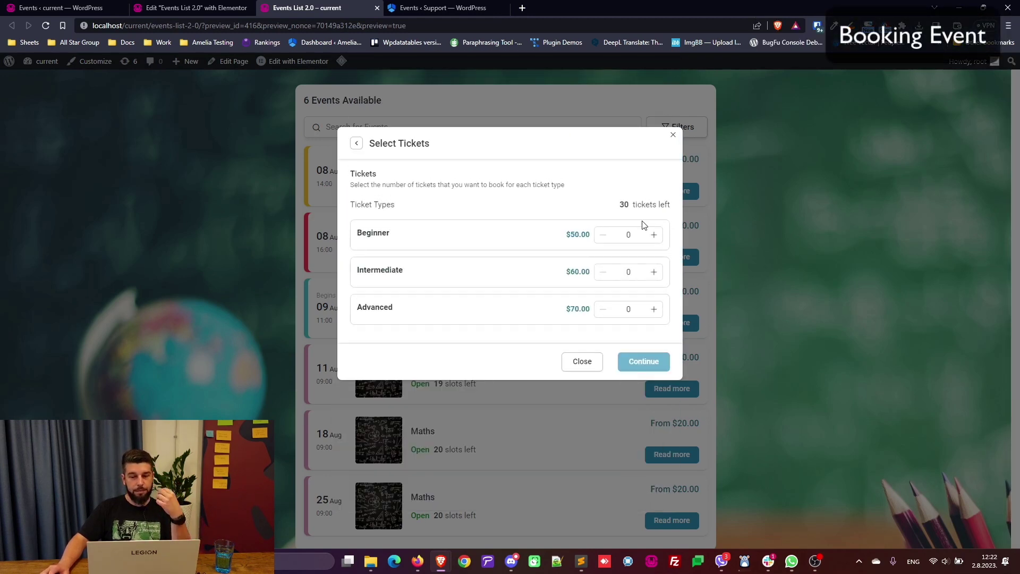
left_click(654, 234)
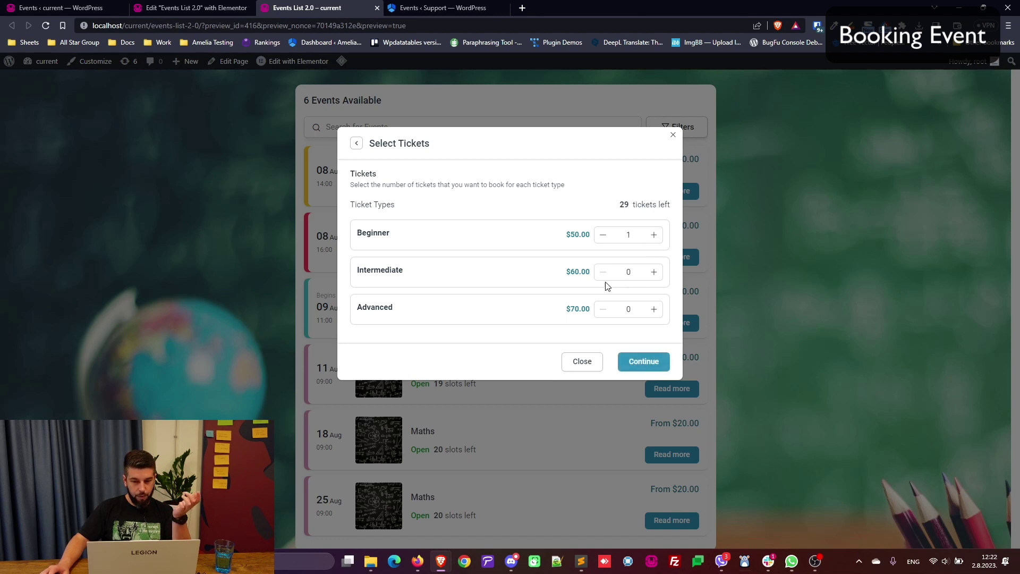
left_click(654, 271)
left_click(654, 272)
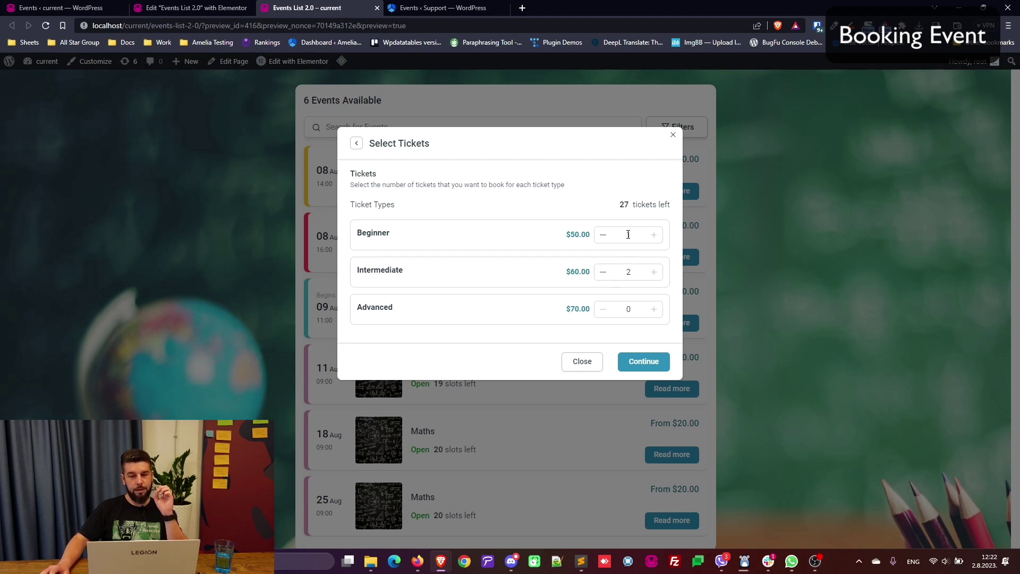
Check the limit on additional people in the Biology 2 pricing settings in Amelia, and return to the booking preview.
left_click(61, 7)
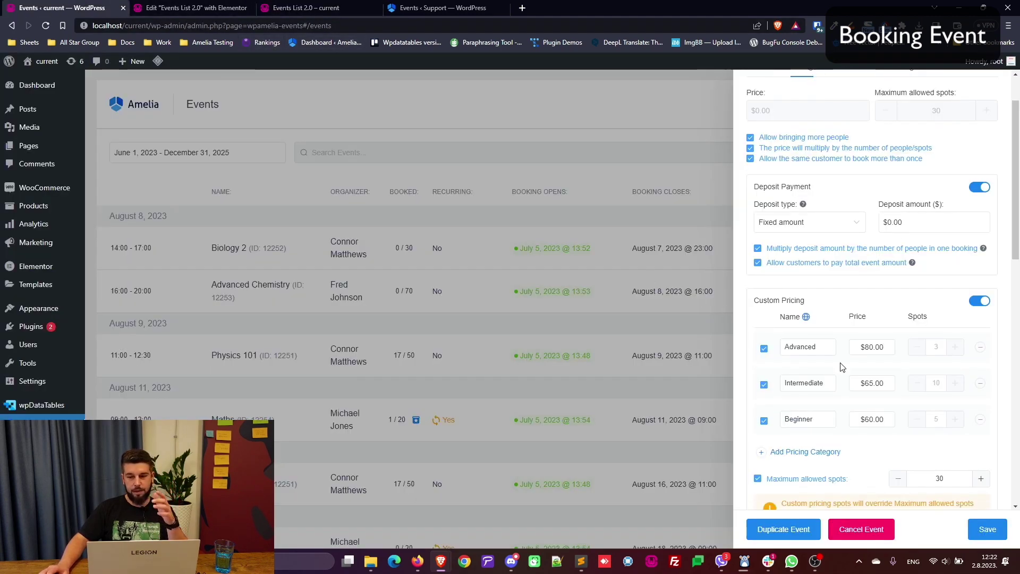
scroll(841, 367, "down", 12)
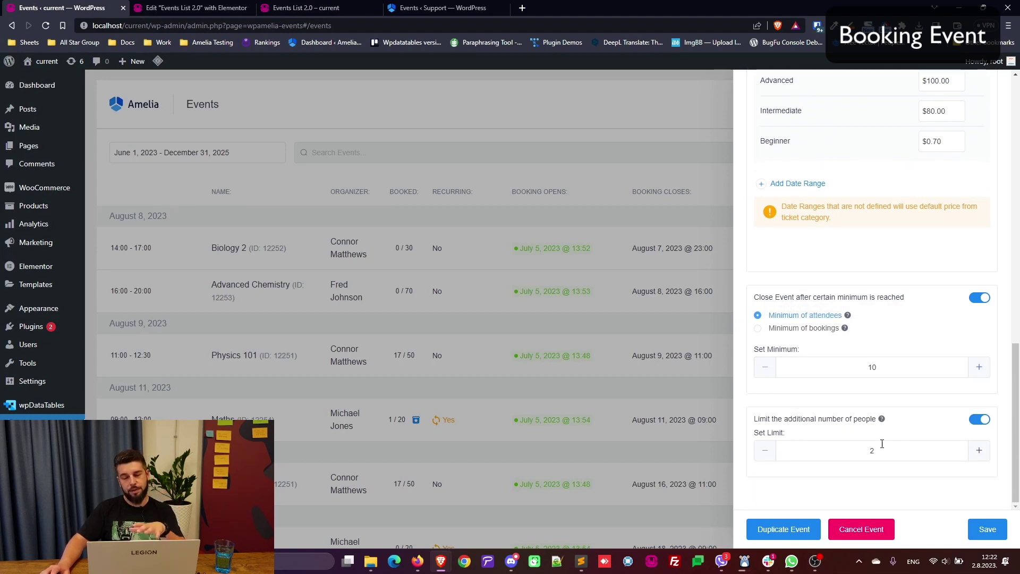
left_click(423, 7)
left_click(342, 5)
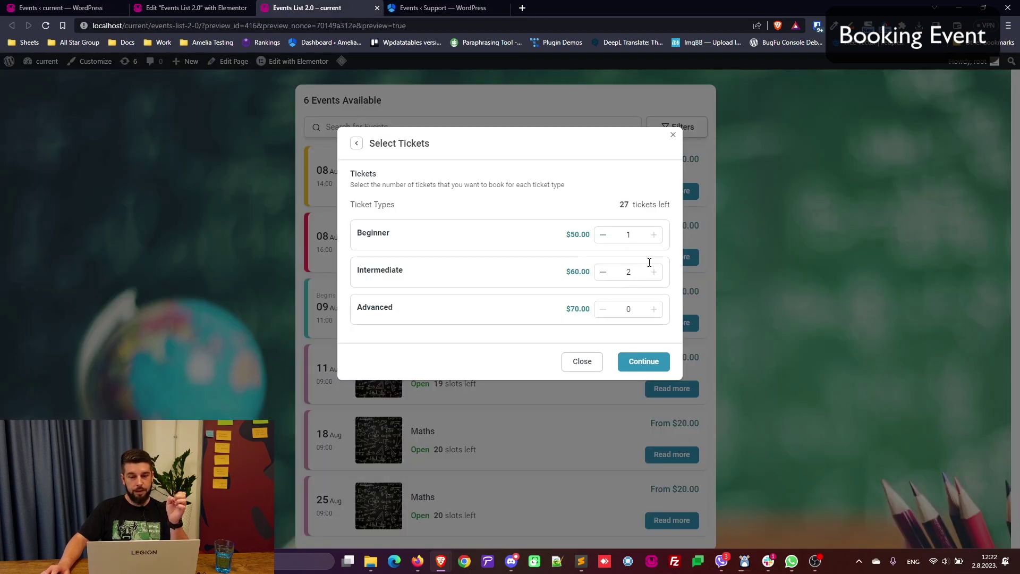
Set the Intermediate and Advanced tickets to one each, continue to the customer information form, and close the booking.
left_click(604, 272)
left_click(654, 310)
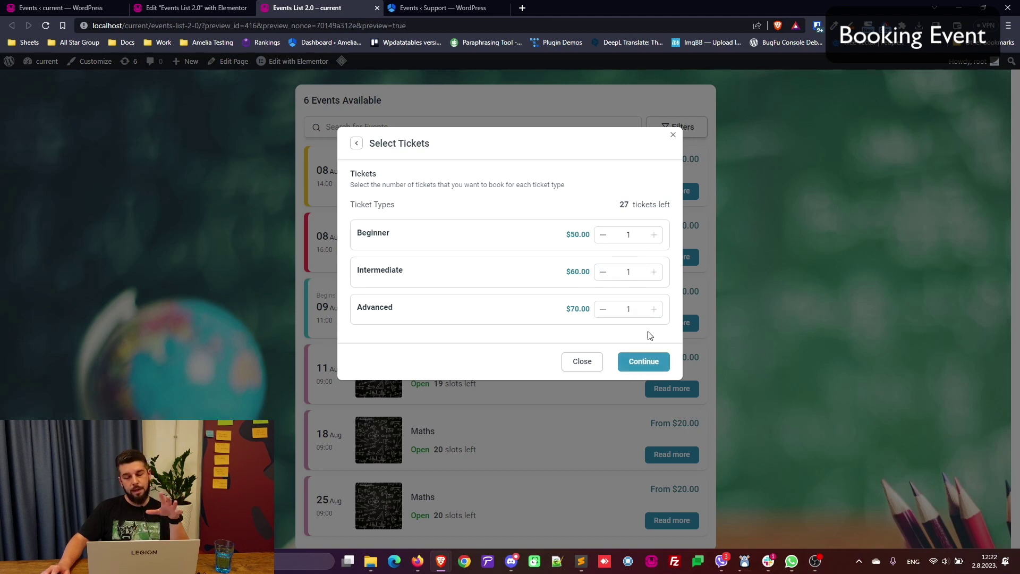
left_click(644, 362)
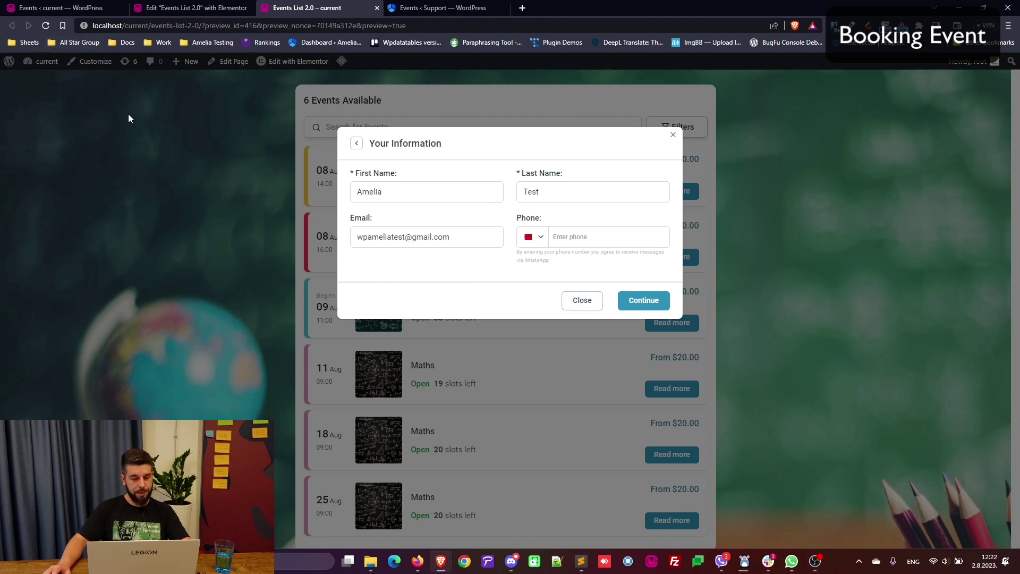
left_click(672, 137)
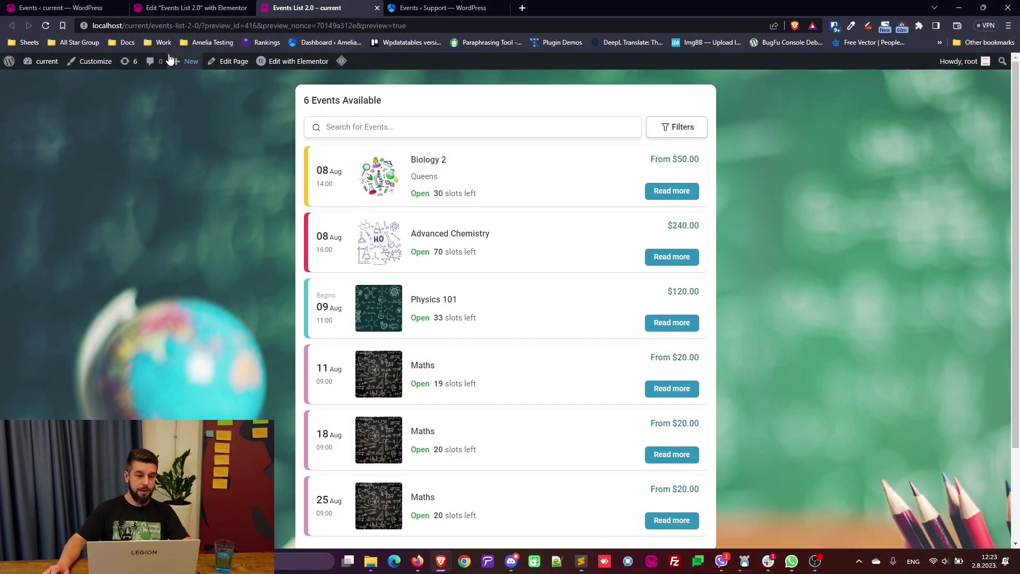
Open the site's dashboard link in a private window and copy the Events List 2.0 page address without its preview parameters.
right_click(38, 65)
left_click(65, 96)
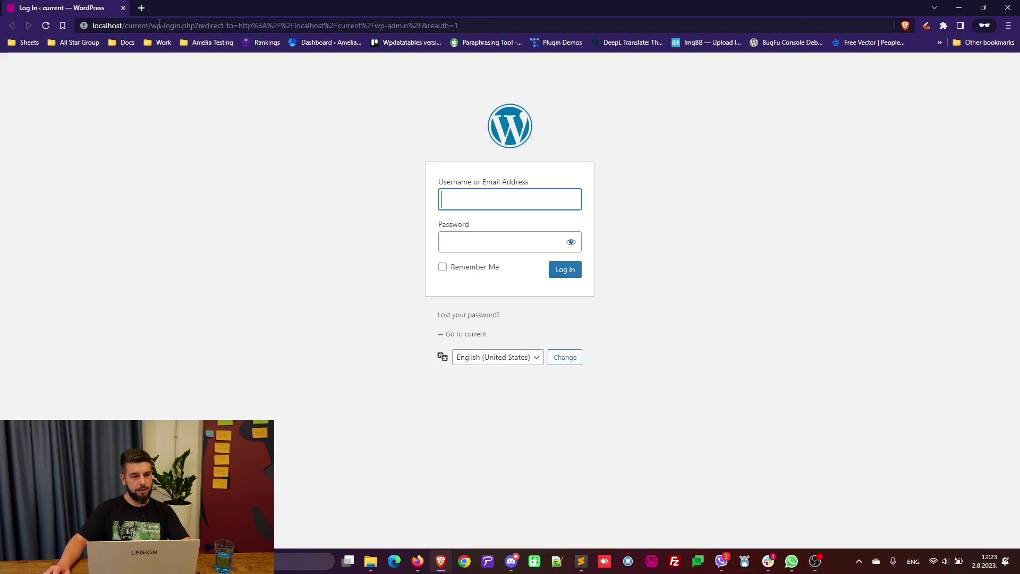
key("alt+Tab")
left_click(193, 25)
left_click(210, 26)
key("shift+Home")
key("ctrl+c")
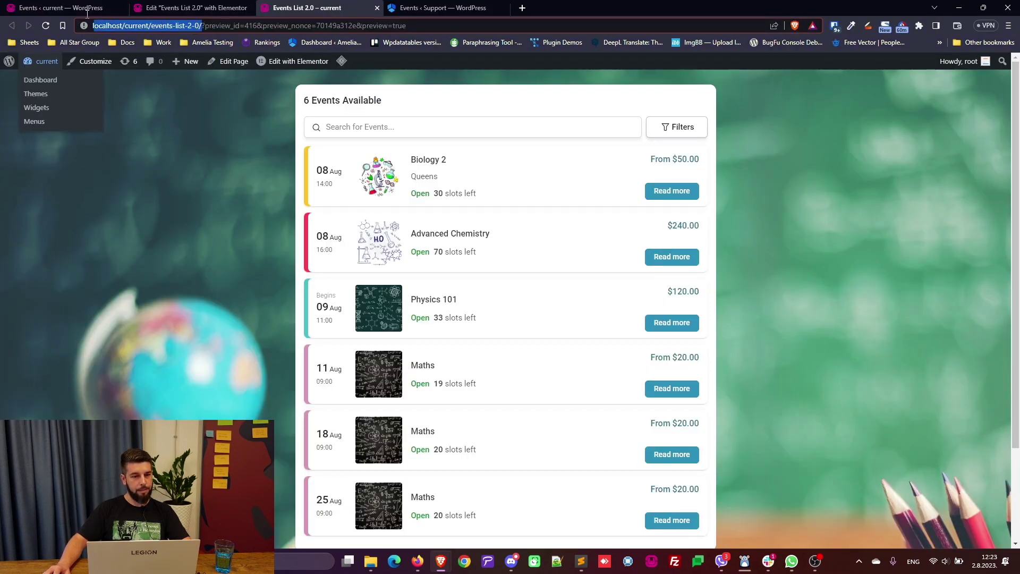
Load localhost/current/events-list-2-0/ in the private window to view the events list as a logged-out visitor.
key("alt+Tab")
key("ctrl+l")
key("ctrl+v")
key("Return")
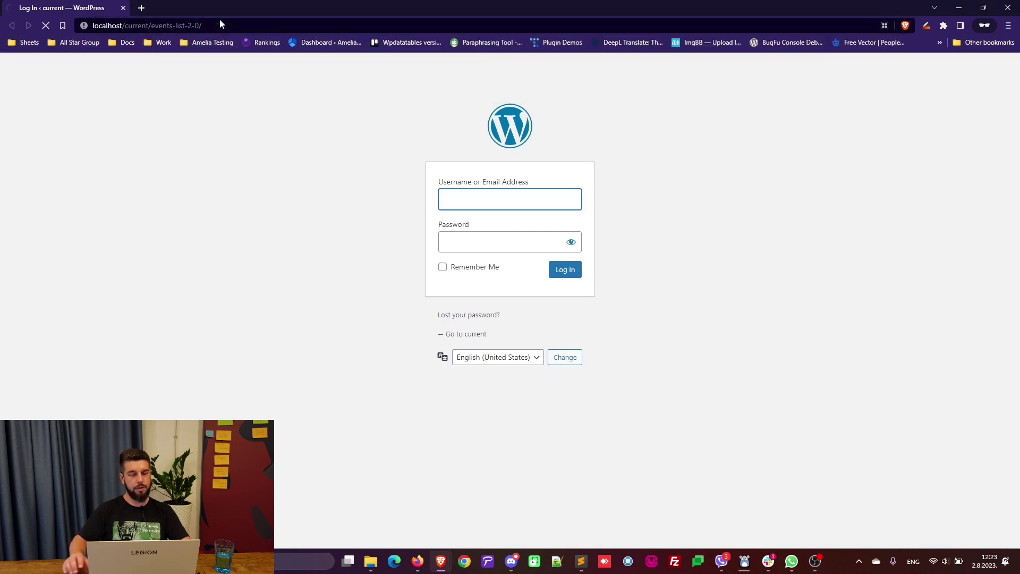
key("alt+Tab")
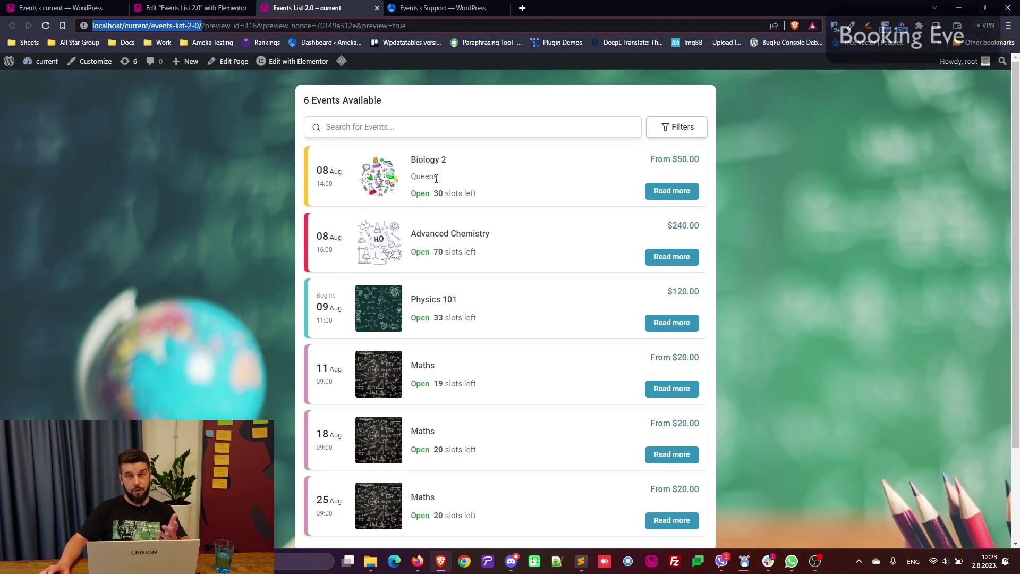
key("alt+Tab")
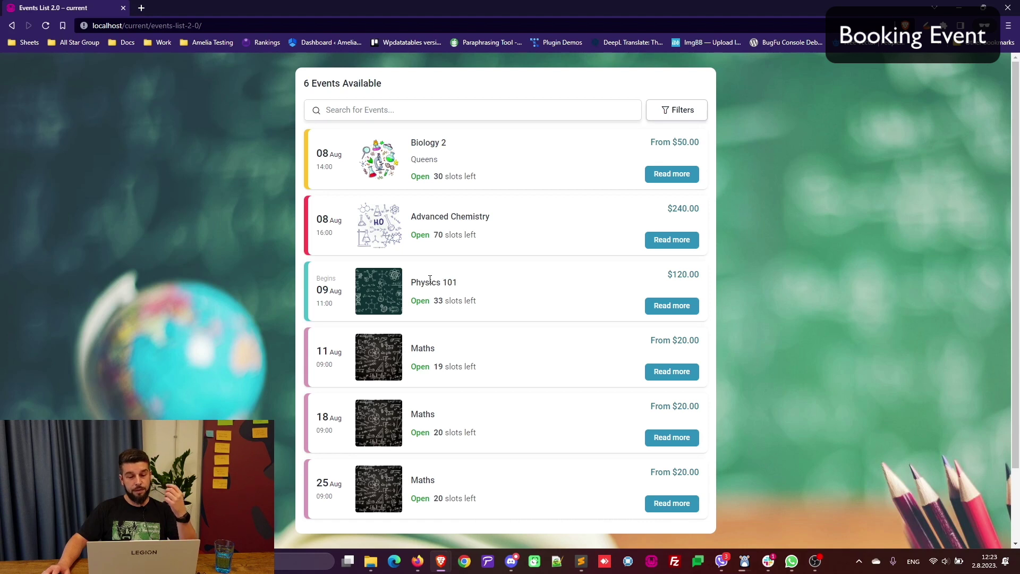
Compare the Physics 101 entry with the separate Maths entries in the visitor's events list.
left_click_drag(430, 280, 450, 282)
double_click(428, 350)
double_click(427, 414)
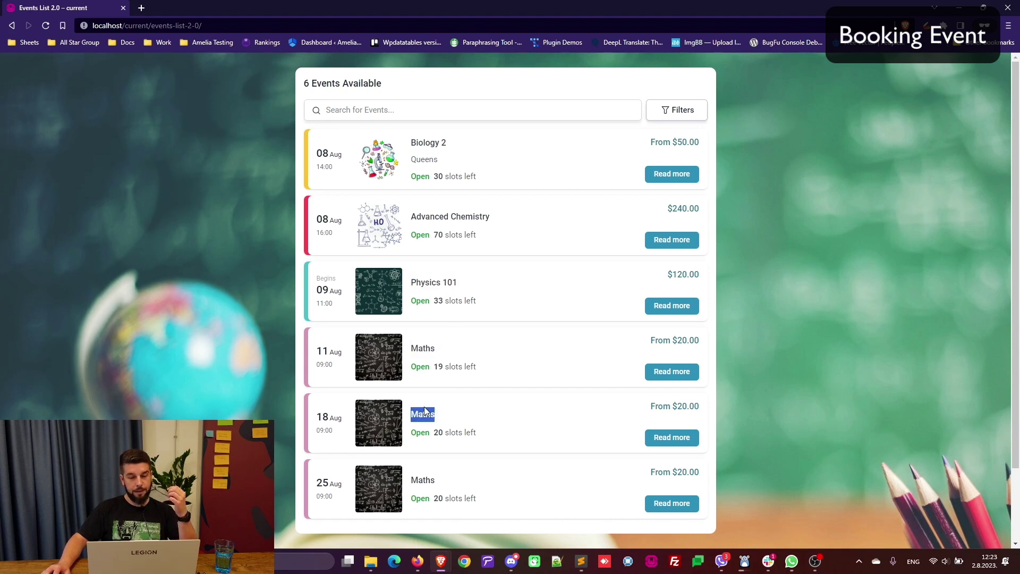
double_click(425, 480)
double_click(426, 349)
left_click(502, 355)
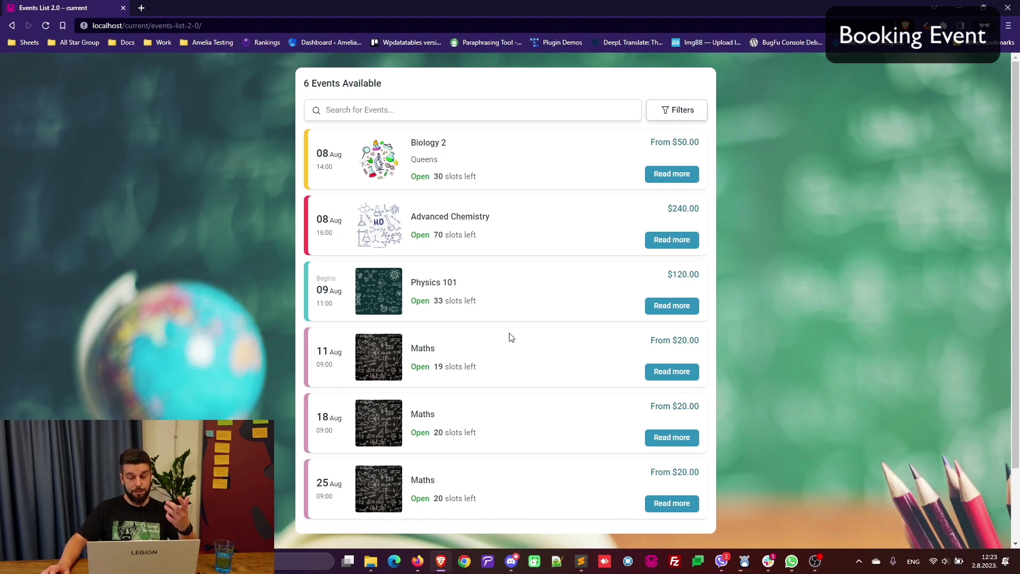
View the Physics 101 details briefly, close them, and examine the event's start date label in the list.
left_click(650, 307)
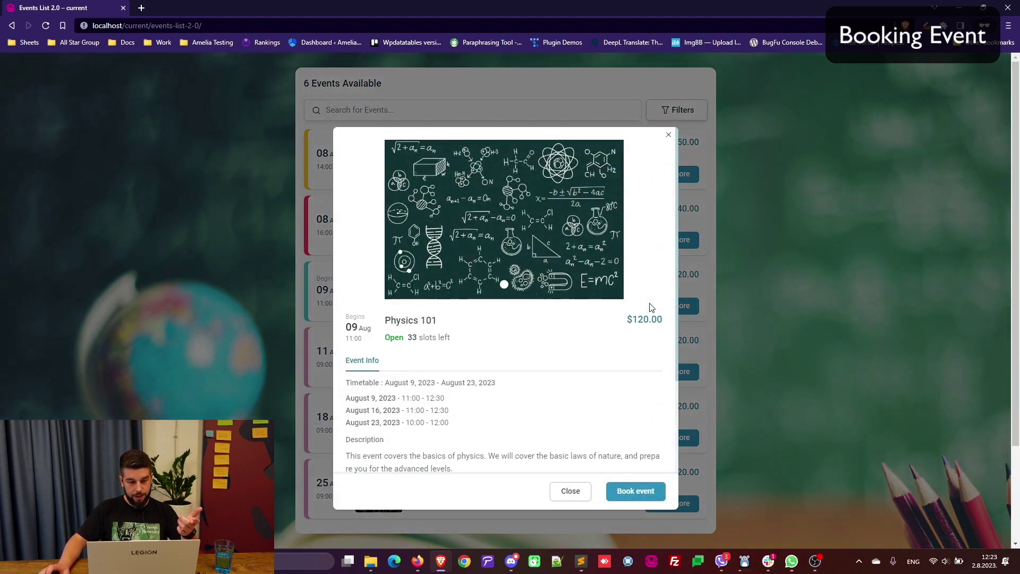
left_click(560, 489)
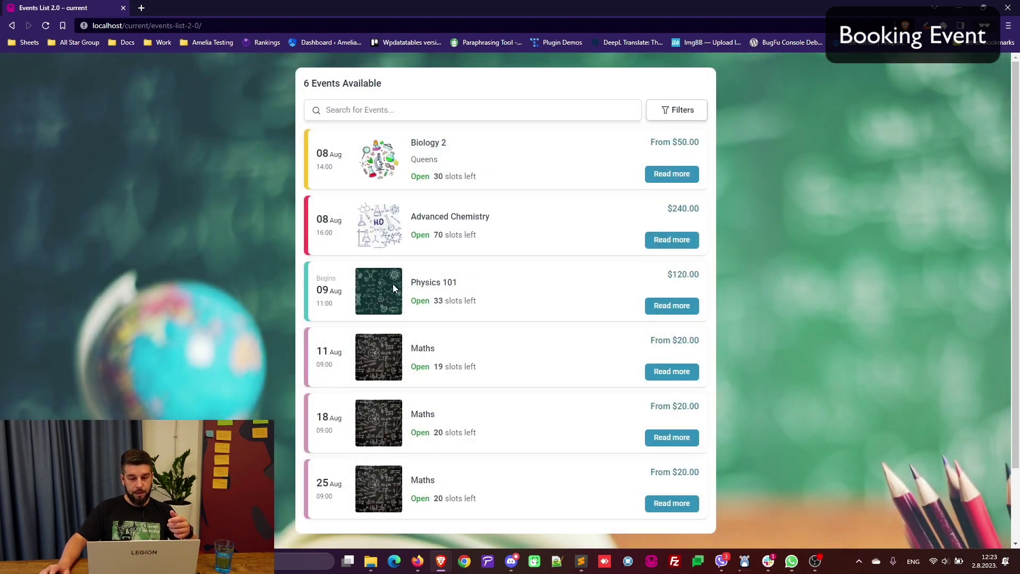
double_click(329, 278)
double_click(321, 290)
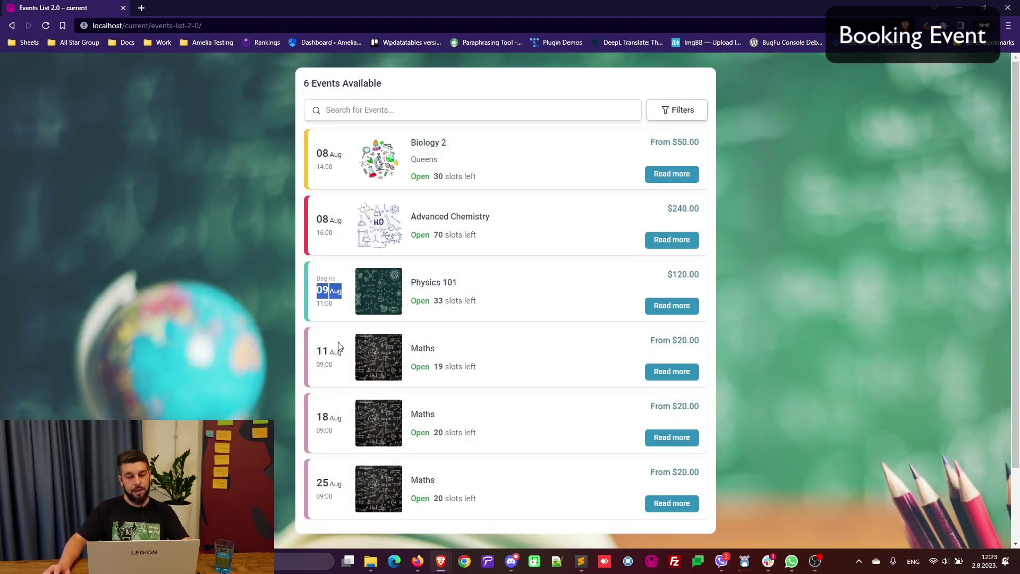
left_click(338, 134)
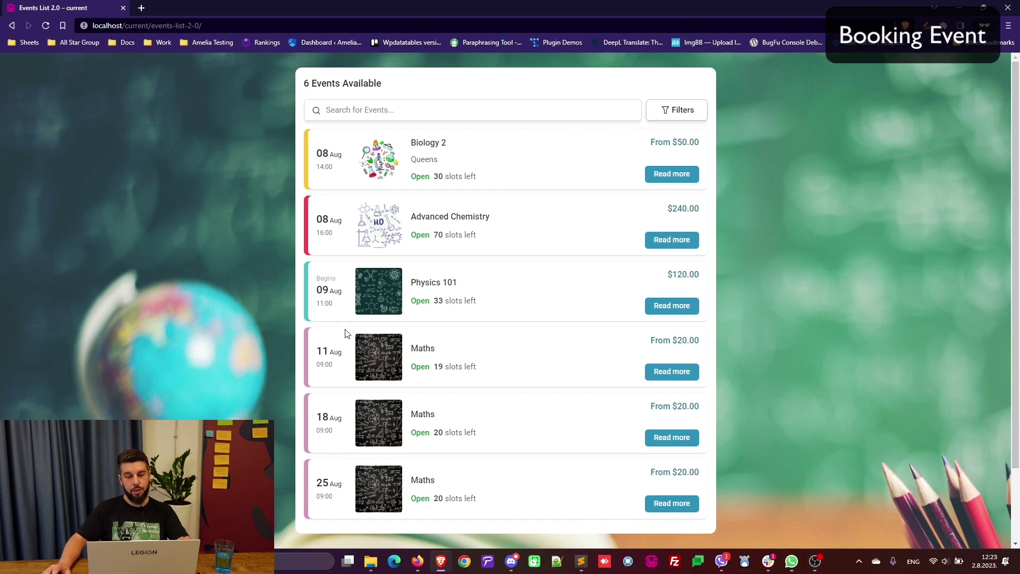
double_click(323, 278)
left_click(334, 278)
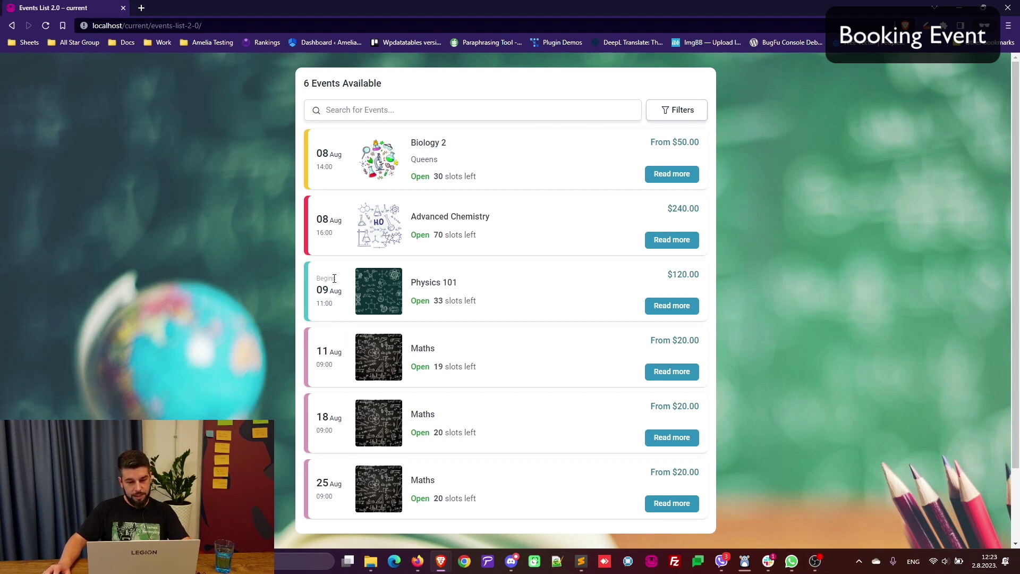
double_click(335, 279)
left_click(337, 291)
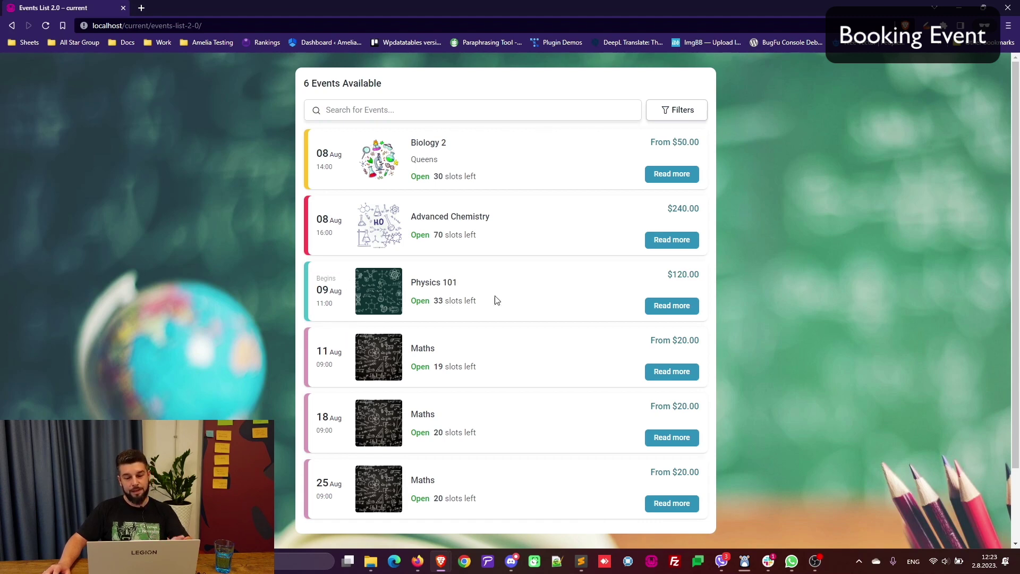
Reopen the Physics 101 details and review the timetable dates, description and organizer information.
left_click(672, 309)
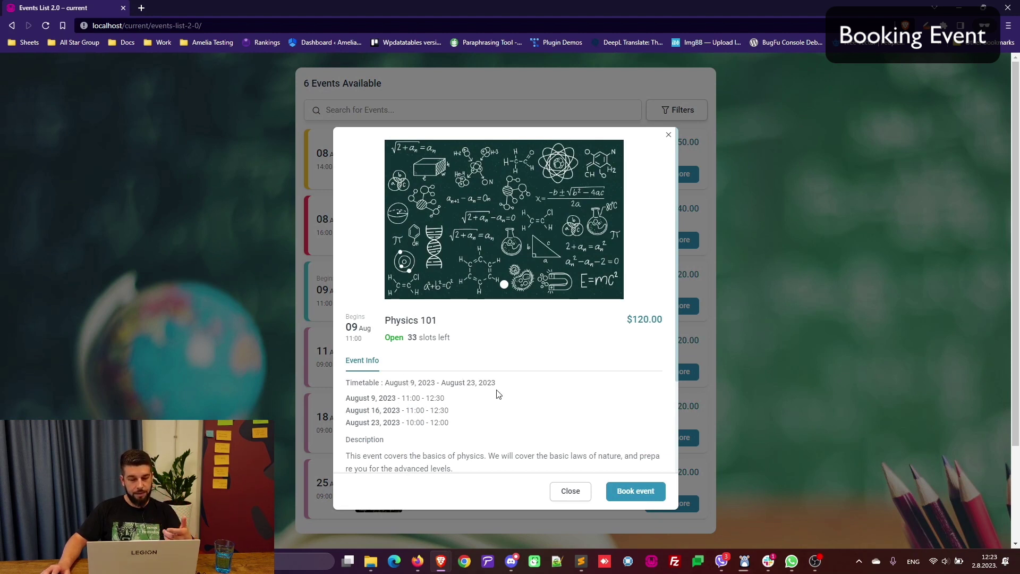
scroll(500, 394, "down", 1)
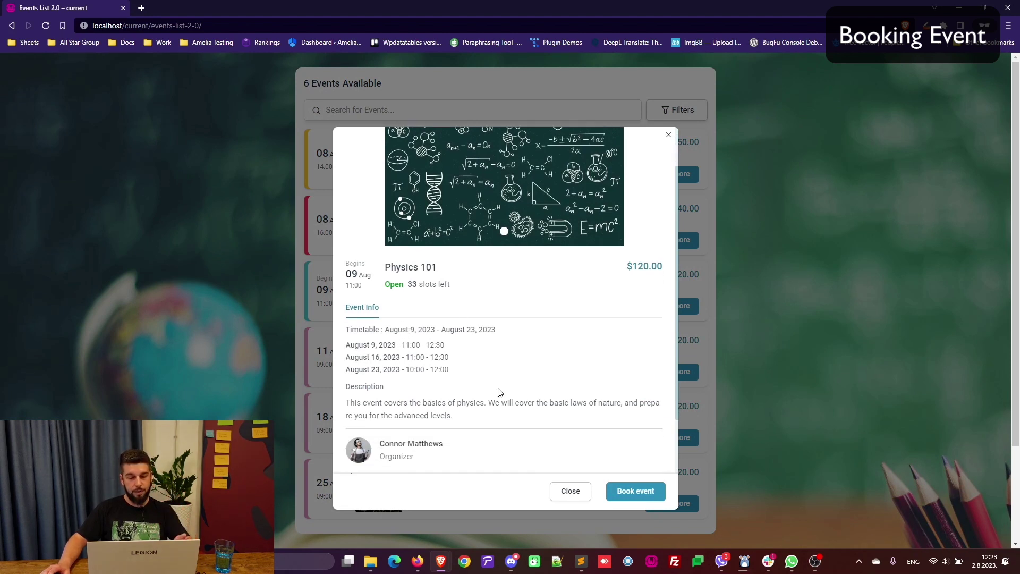
double_click(354, 345)
double_click(358, 357)
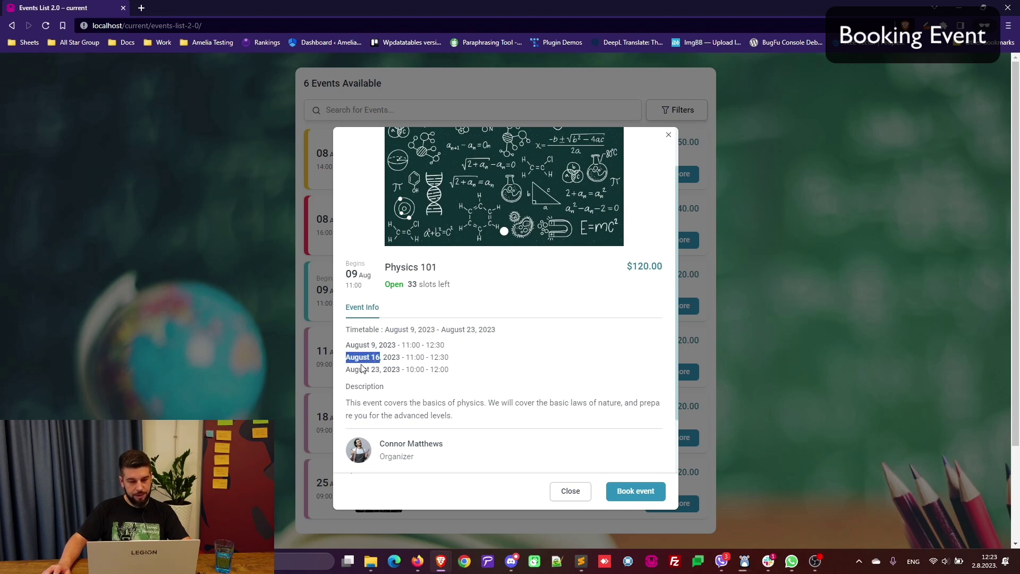
double_click(365, 370)
left_click(432, 356)
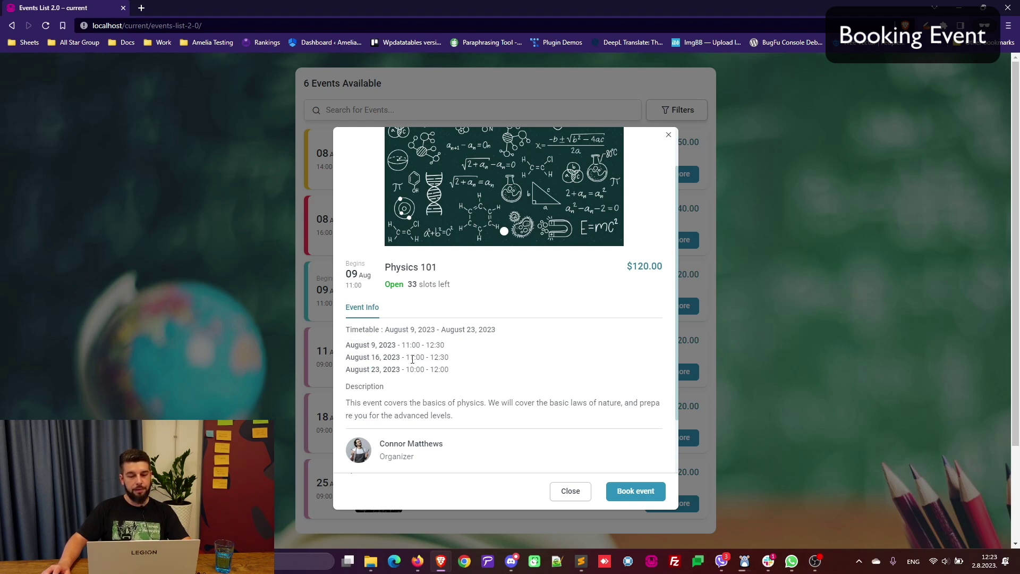
scroll(471, 369, "down", 1)
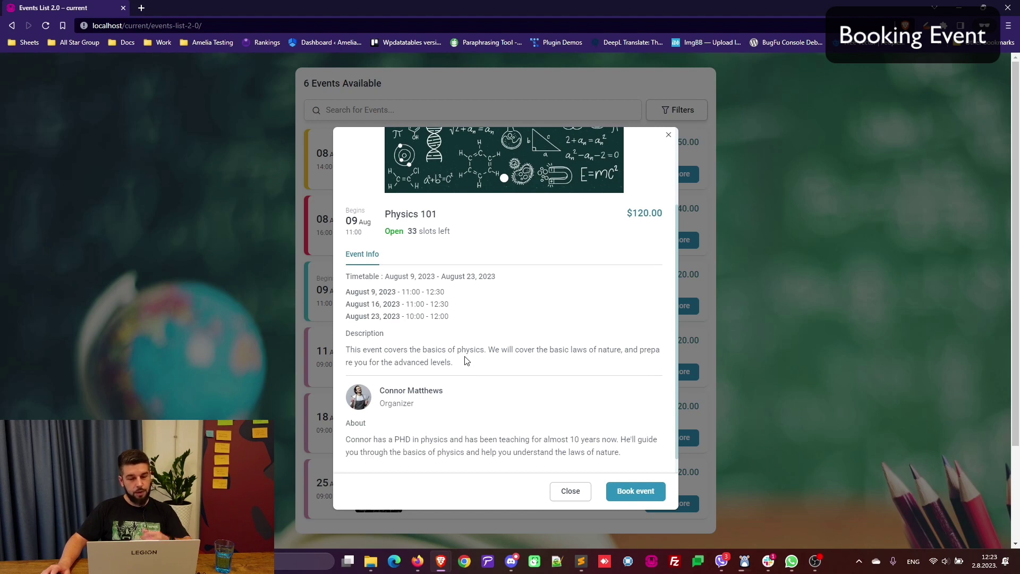
scroll(483, 335, "up", 2)
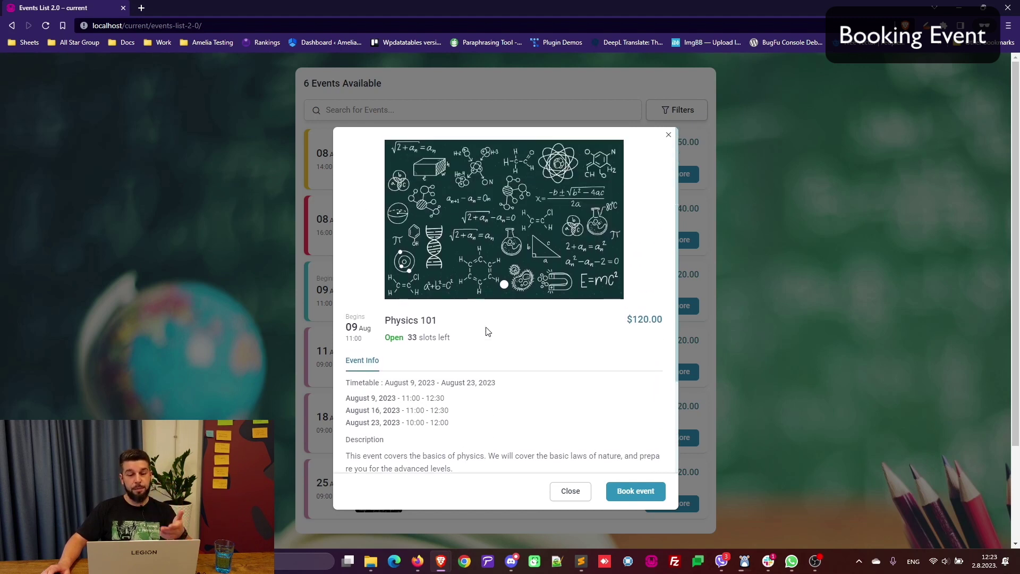
Read through the description and organizer section of the Physics 101 details and close them.
scroll(486, 333, "down", 2)
scroll(488, 333, "down", 1)
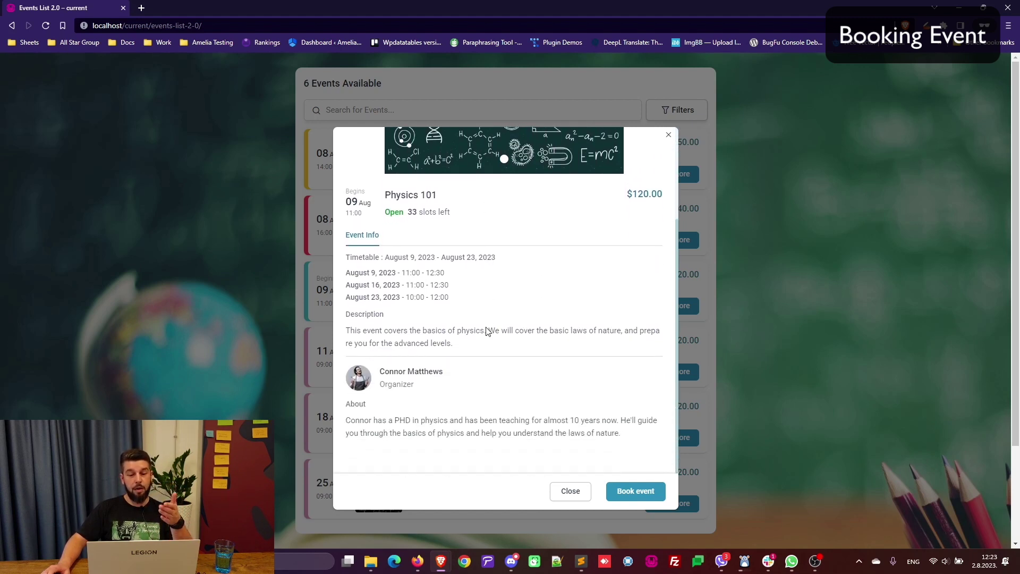
left_click(568, 489)
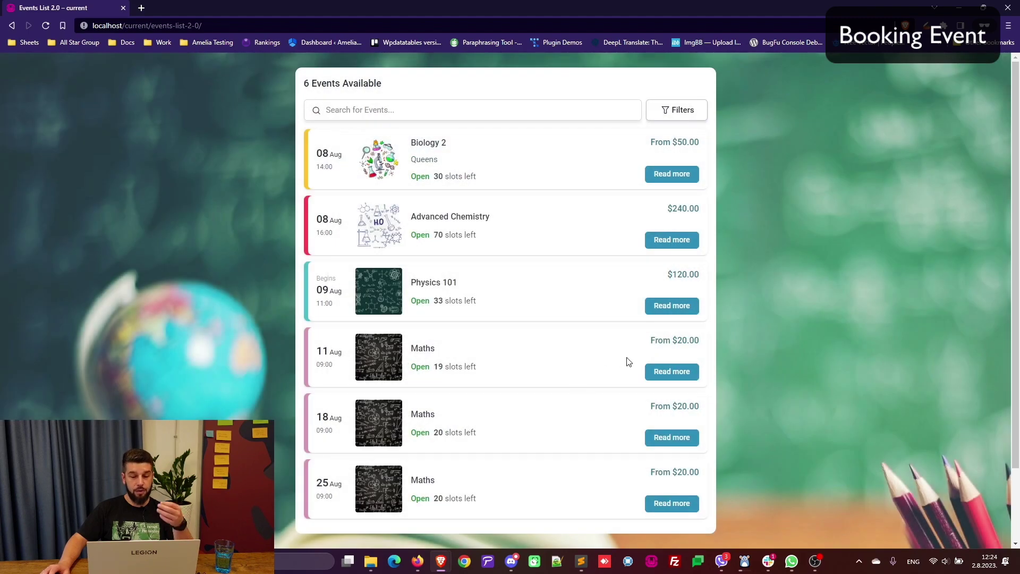
Compare the timetable dates in the August 11 and August 18 Maths details and examine the slots left in the list.
left_click(668, 374)
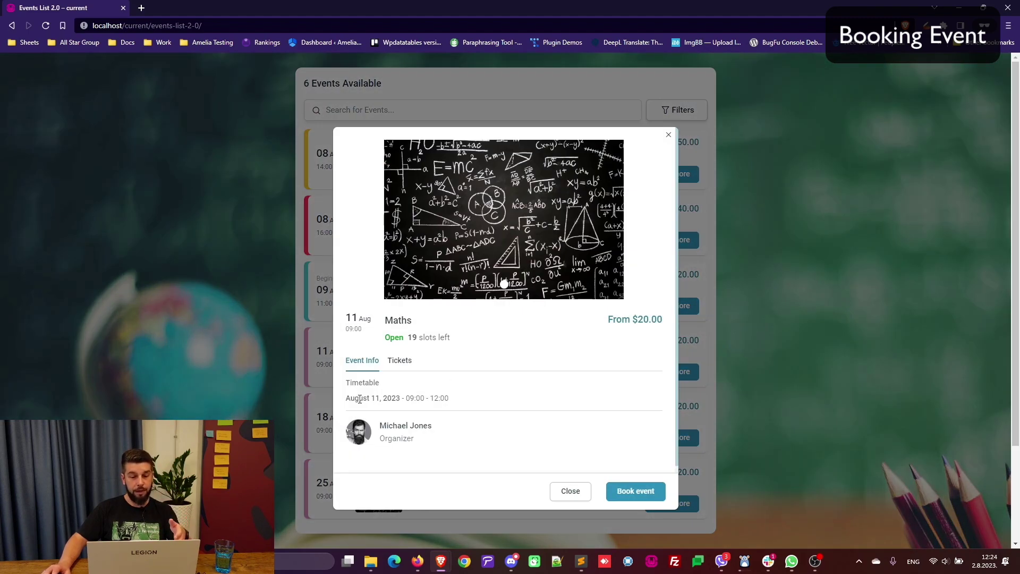
left_click_drag(346, 399, 392, 400)
left_click(563, 488)
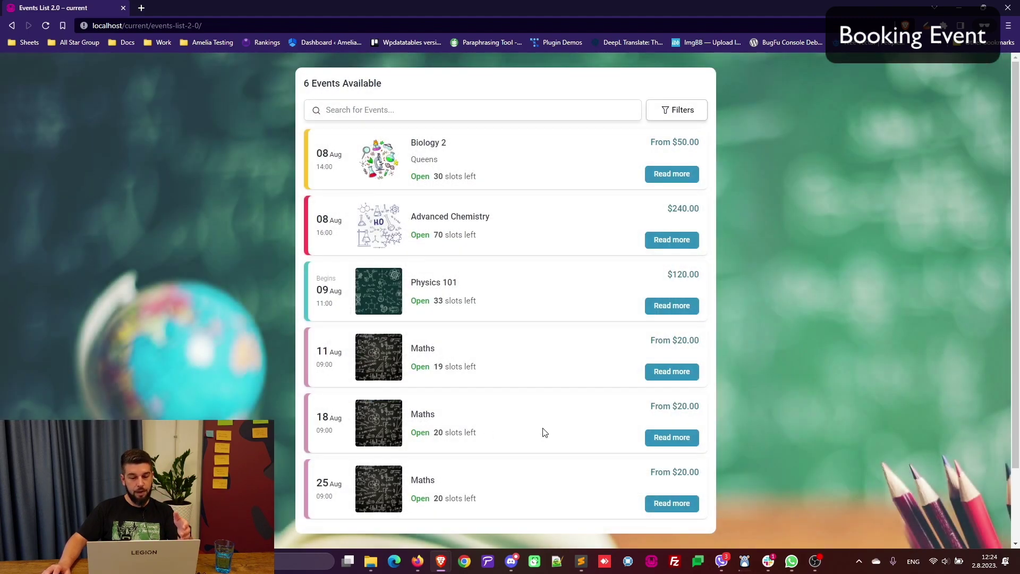
left_click(660, 438)
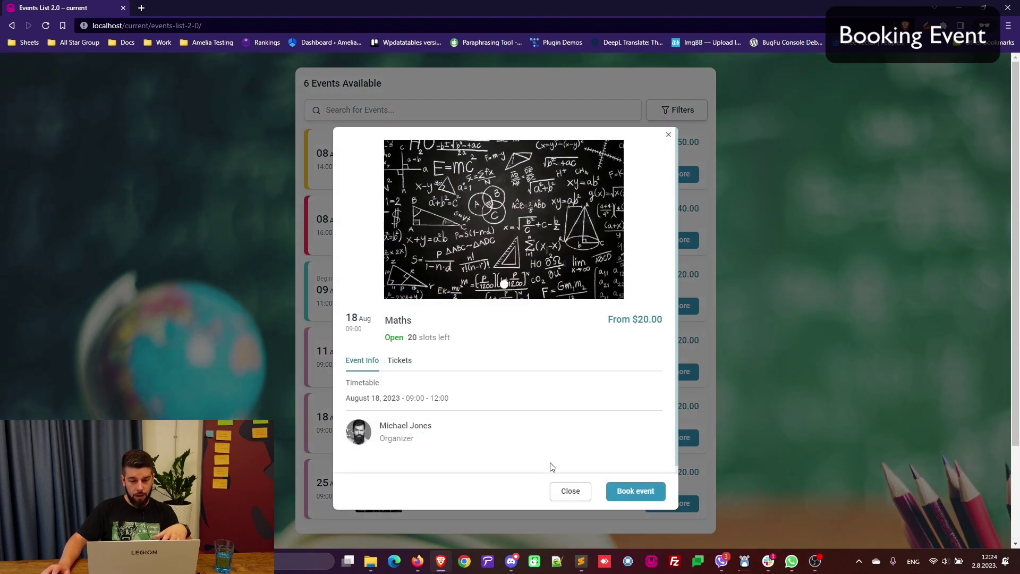
left_click(566, 493)
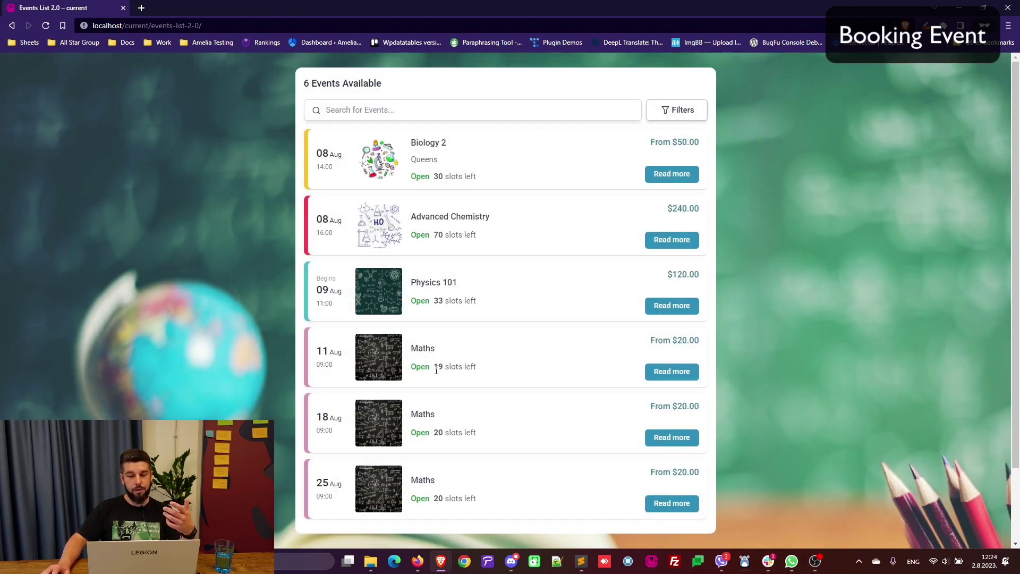
left_click_drag(436, 369, 476, 375)
left_click(449, 376)
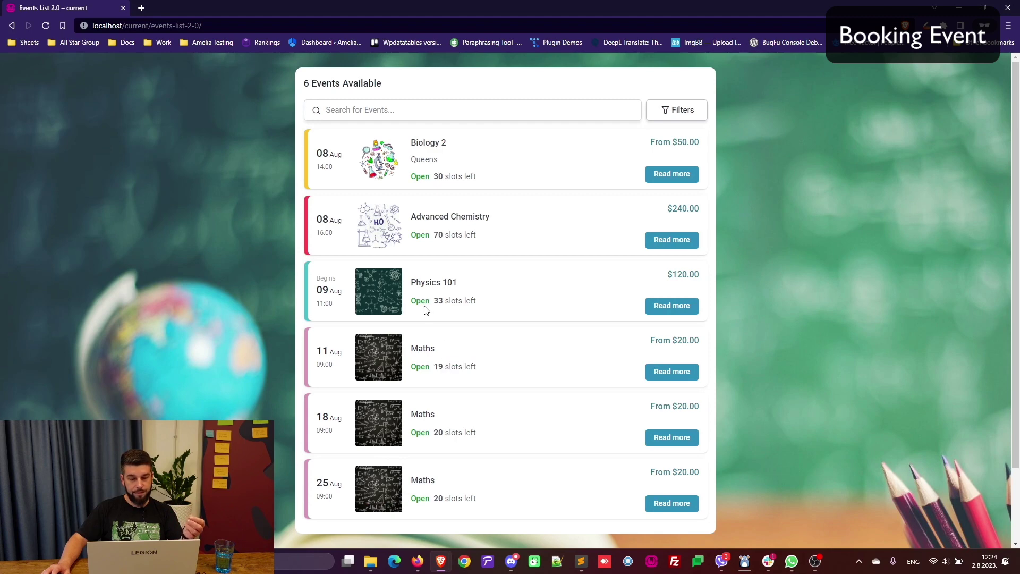
Start booking the Physics 101 event for 4 attendees and continue to the customer information form.
left_click(662, 307)
scroll(516, 369, "down", 3)
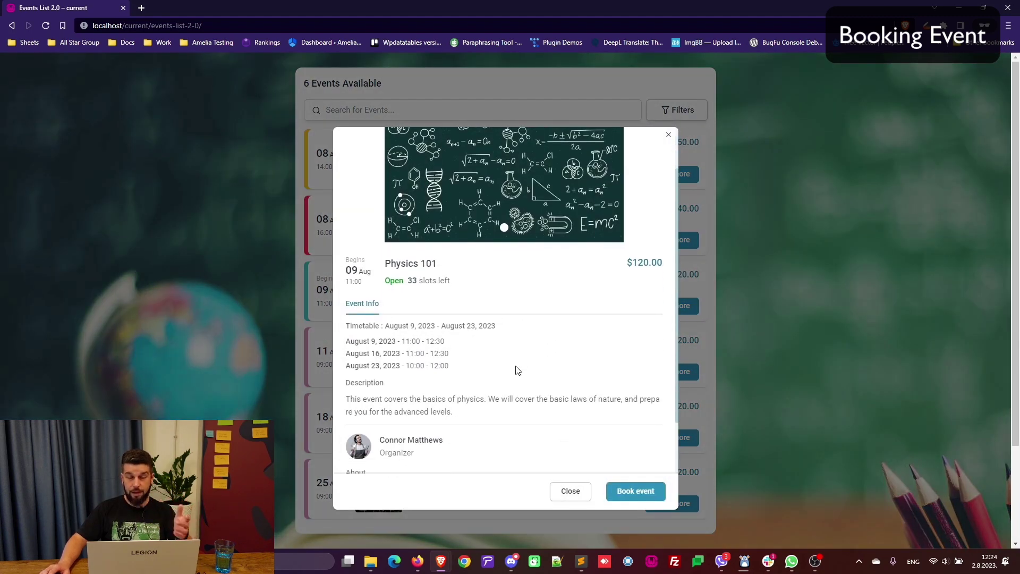
left_click(610, 492)
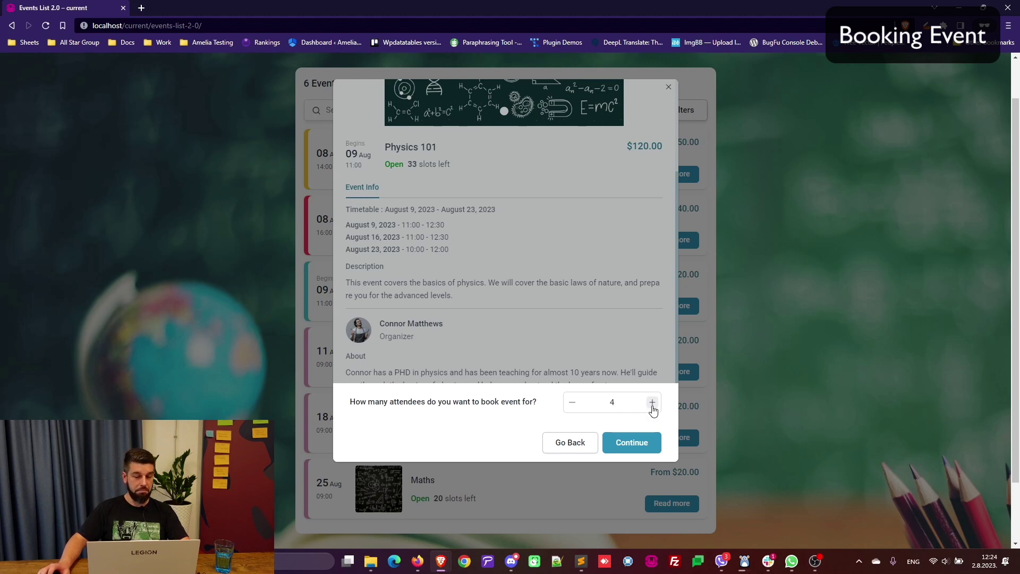
left_click(636, 444)
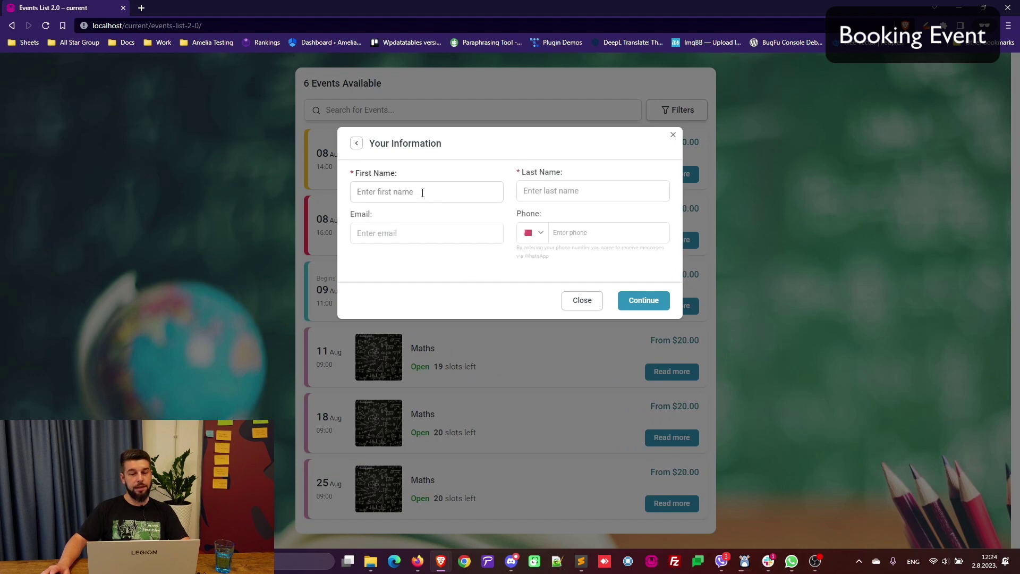
Enter the customer's first and last name, leave email and phone blank, and continue to the payment summary.
left_click(423, 192)
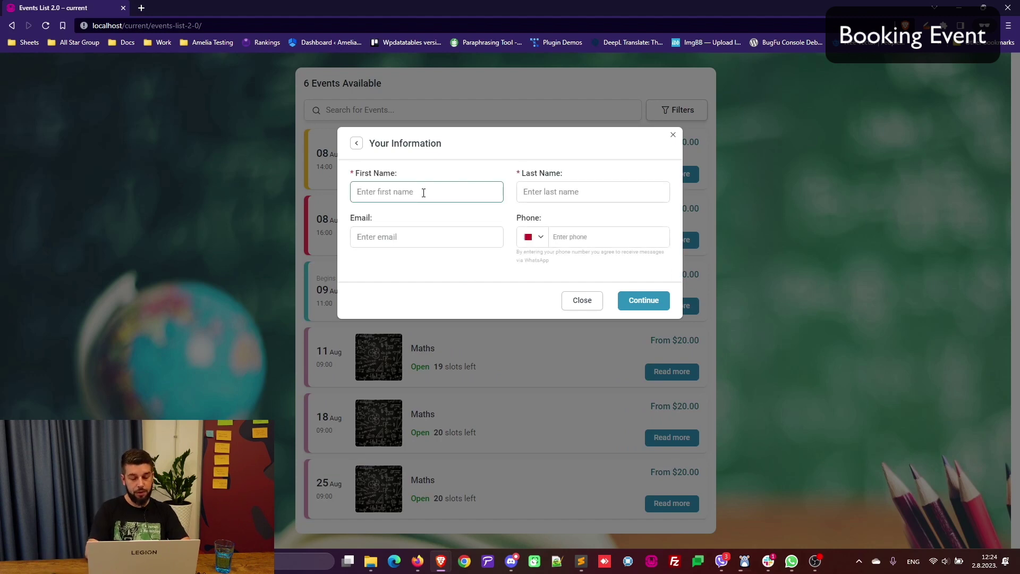
type("John")
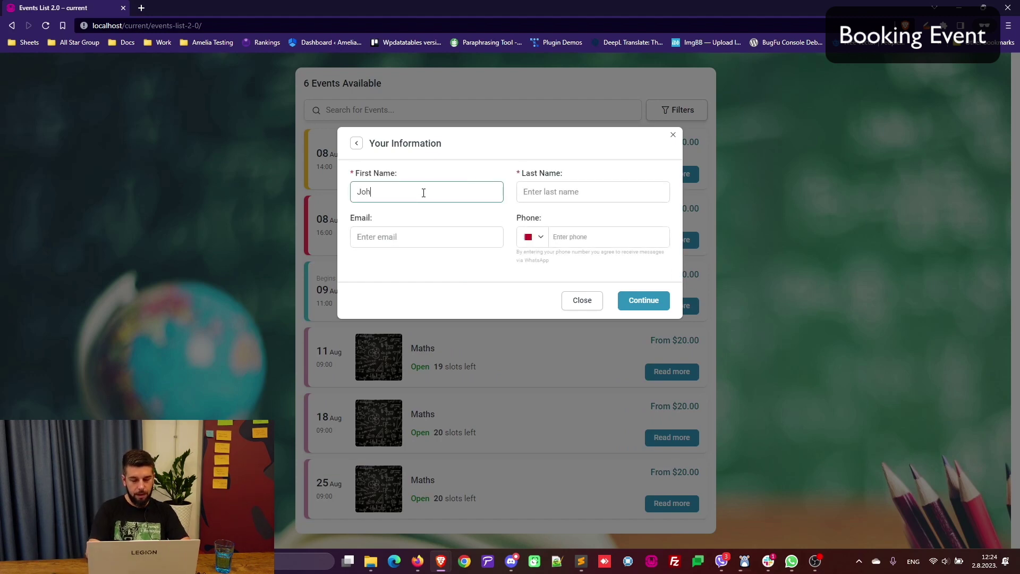
key("Tab")
type("H")
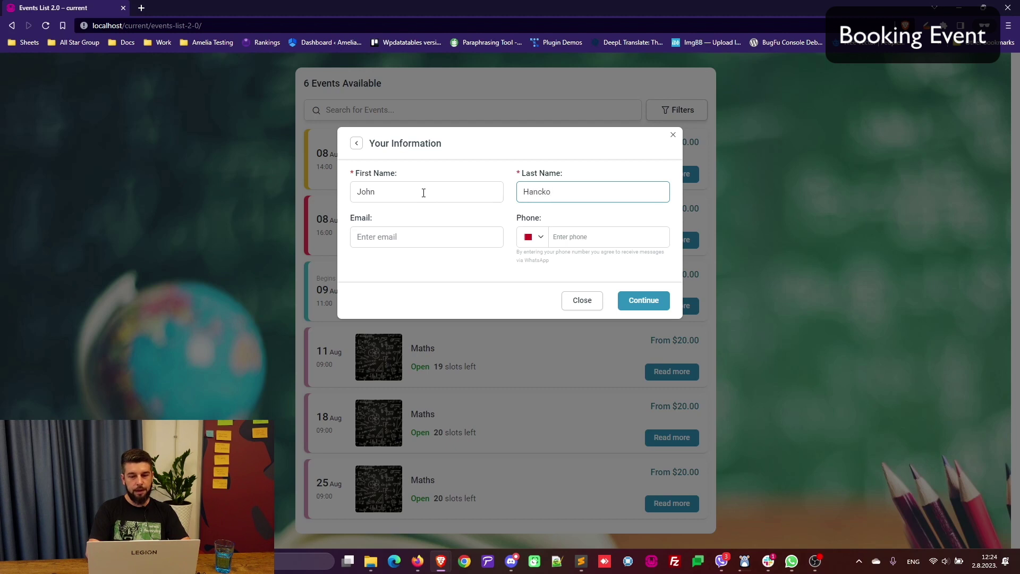
type("ancock")
key("Tab")
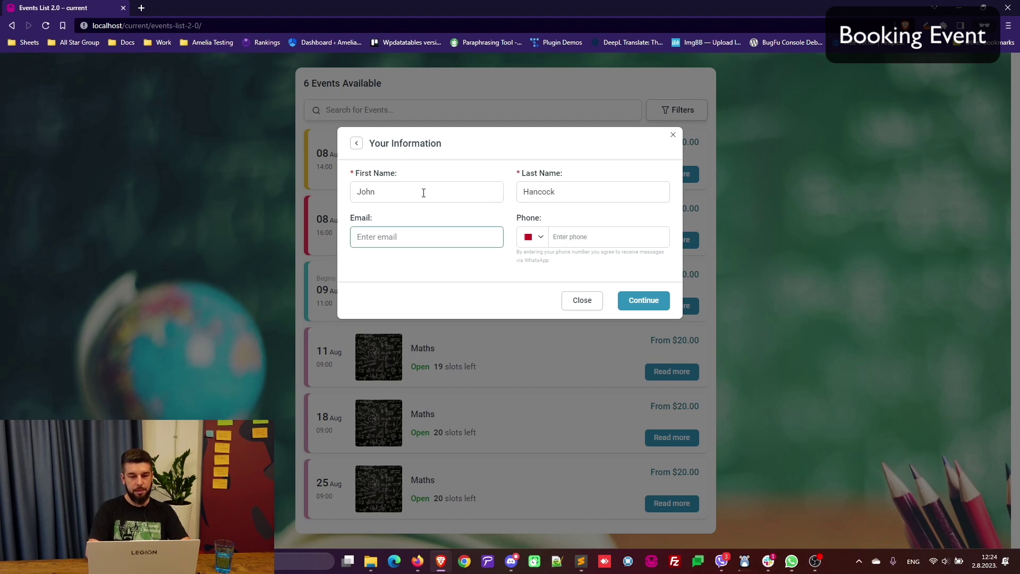
key("Tab")
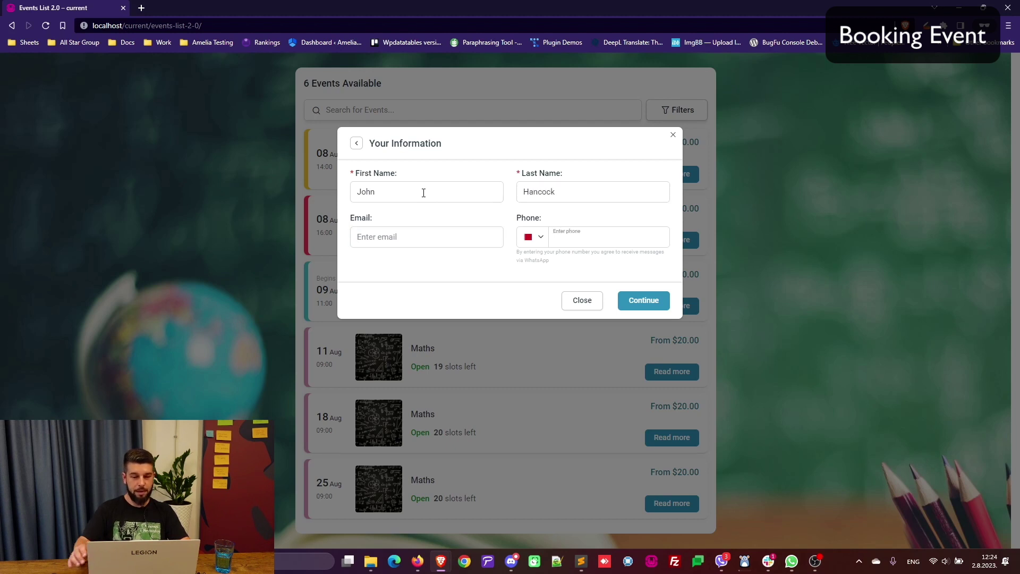
left_click(645, 301)
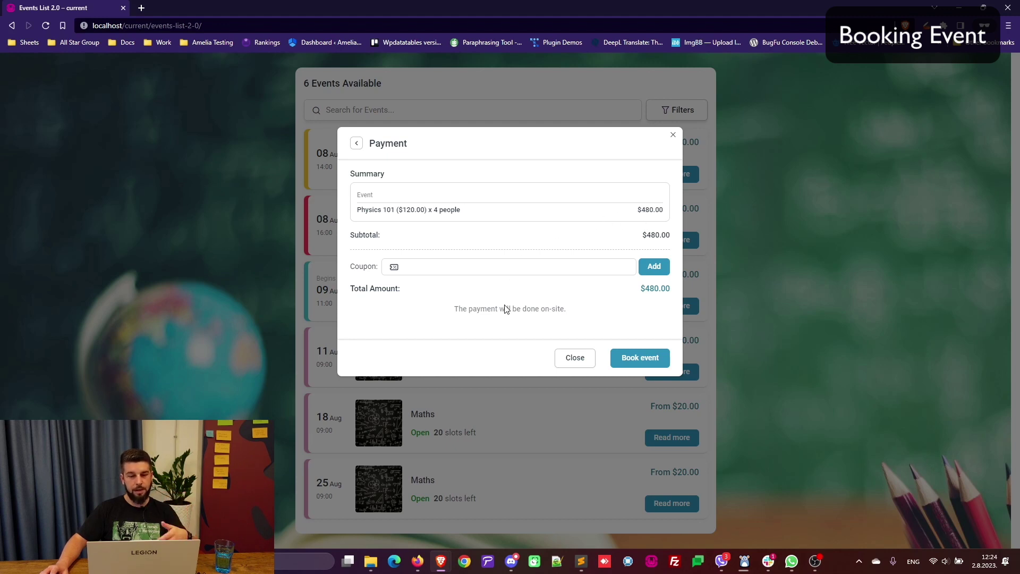
Review the on-site payment note in the summary and book the Physics 101 event.
left_click_drag(455, 309, 567, 311)
left_click(581, 312)
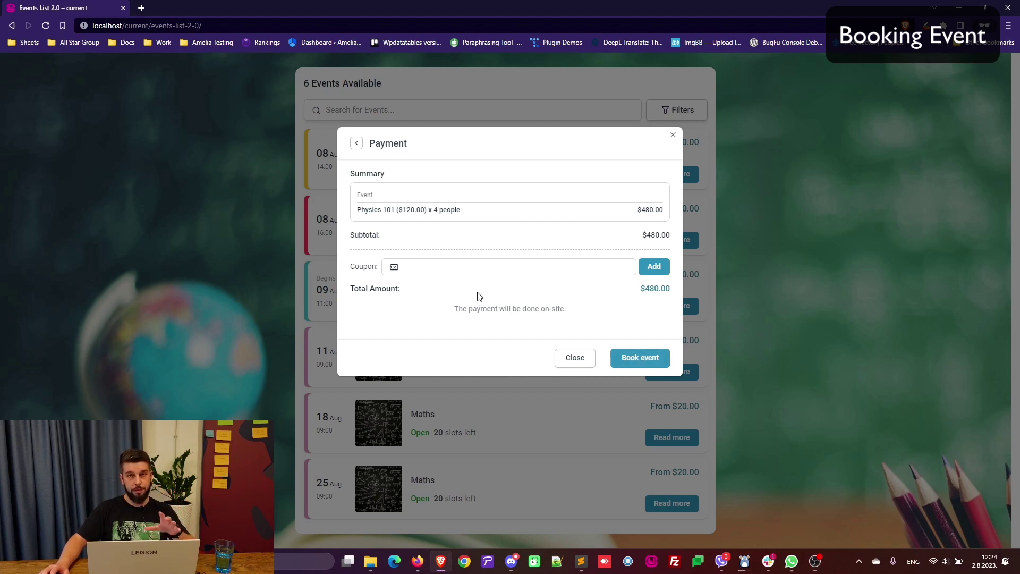
left_click(640, 357)
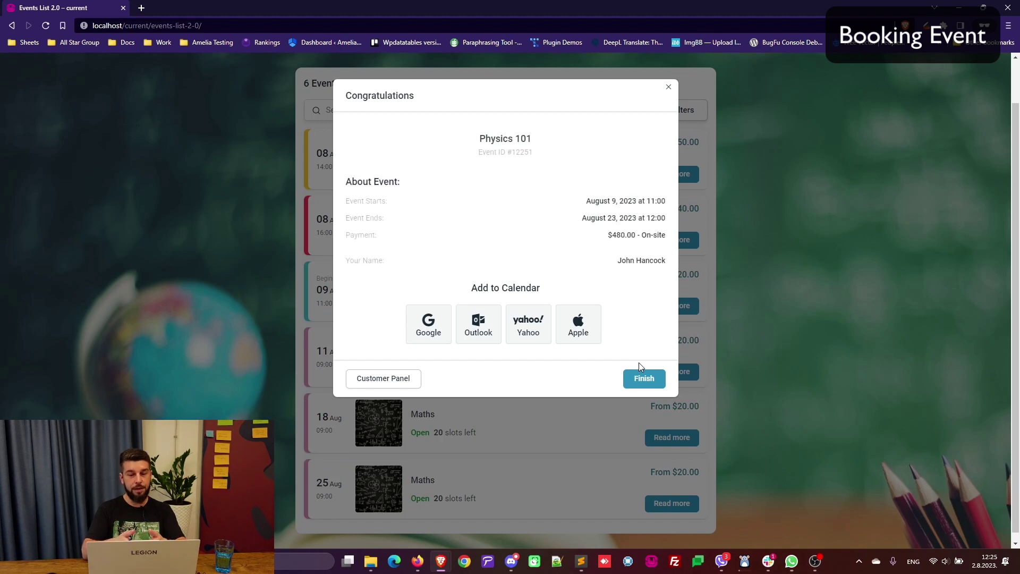
Examine the event name, event ID, start date and end date in the booking confirmation.
triple_click(524, 138)
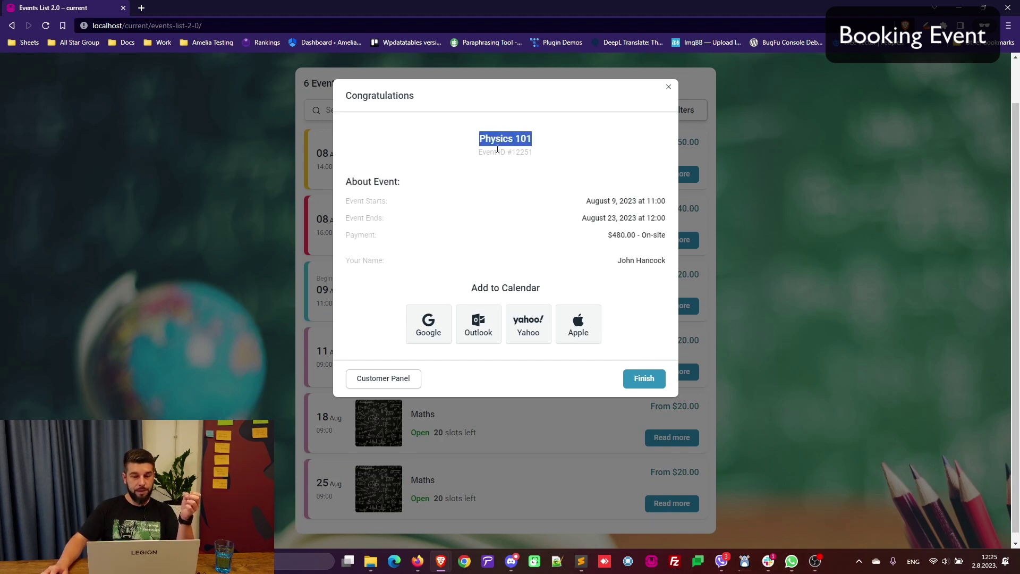
double_click(522, 152)
left_click_drag(588, 201, 640, 197)
double_click(595, 215)
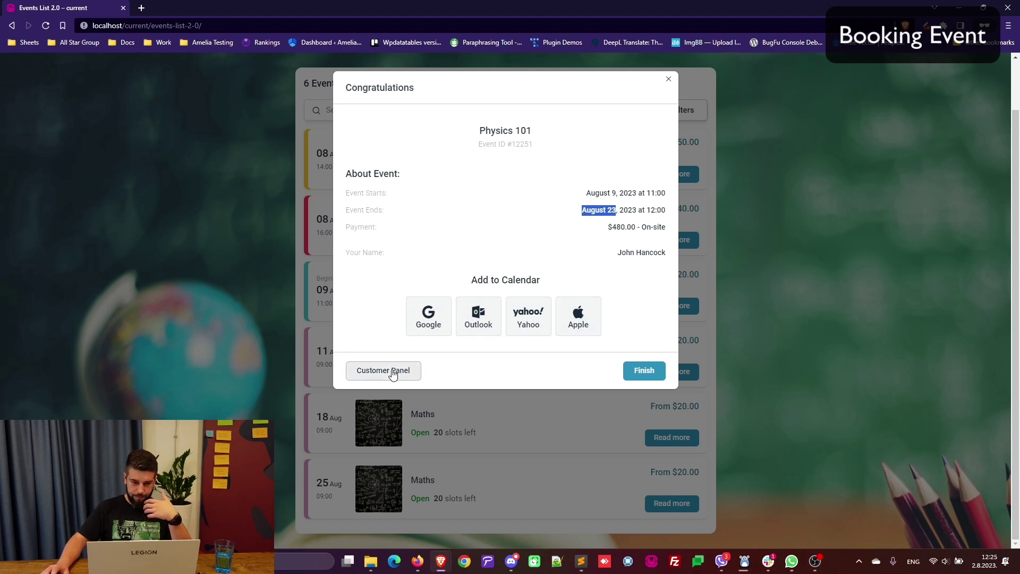
Finish the booking to inspect the redirect address, go back to the events list page and close the private window.
left_click(647, 377)
left_click(167, 26)
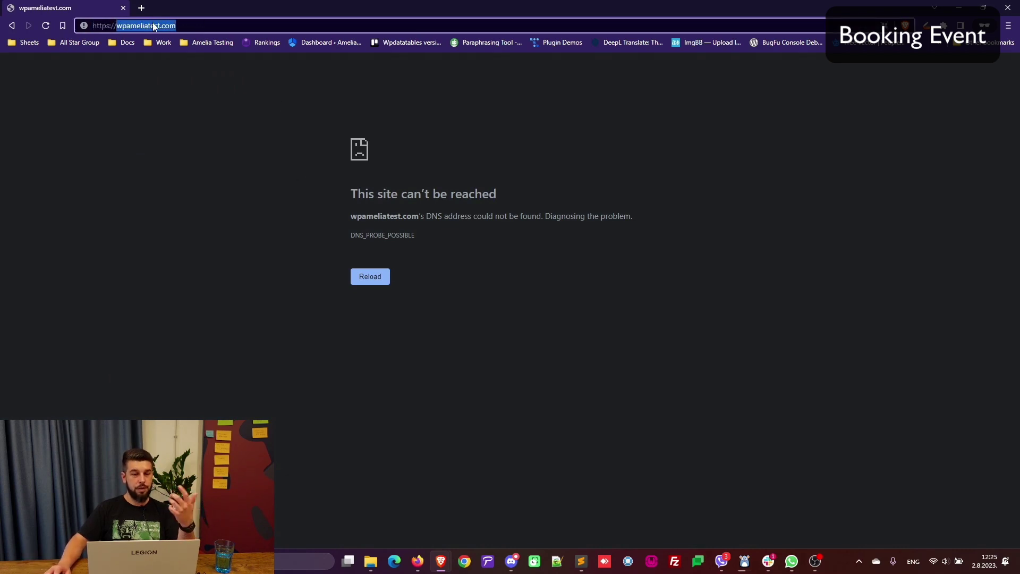
left_click(12, 25)
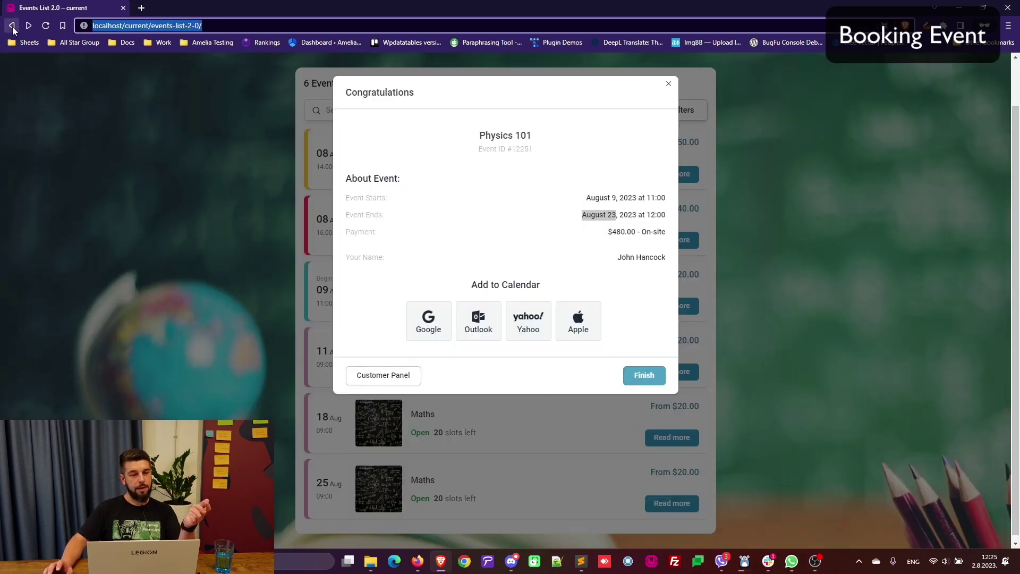
left_click(1008, 7)
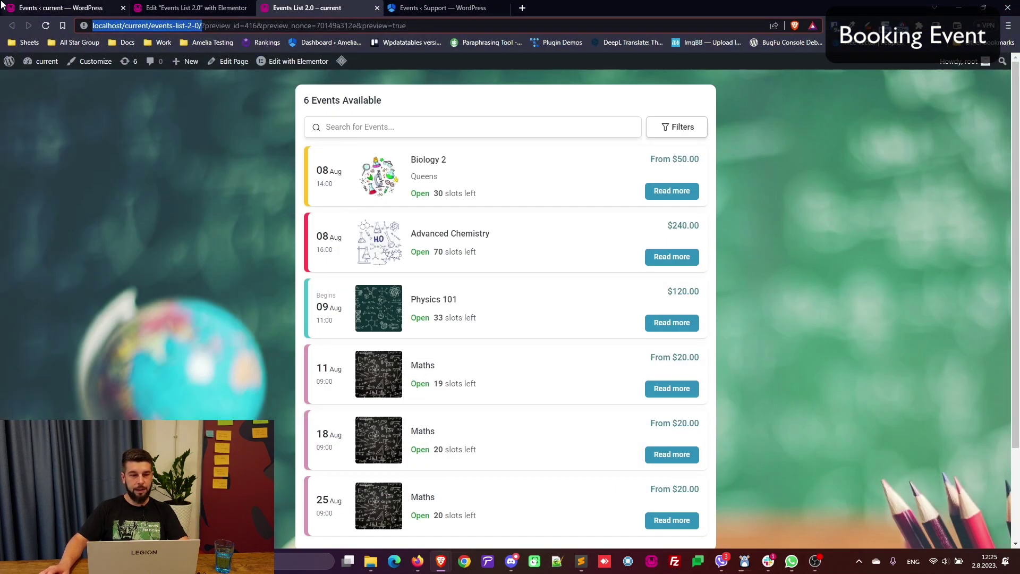
Return to the Amelia Events admin page and reload the event list to check the Physics 101 bookings.
left_click(63, 7)
left_click(505, 309)
scroll(505, 308, "down", 4)
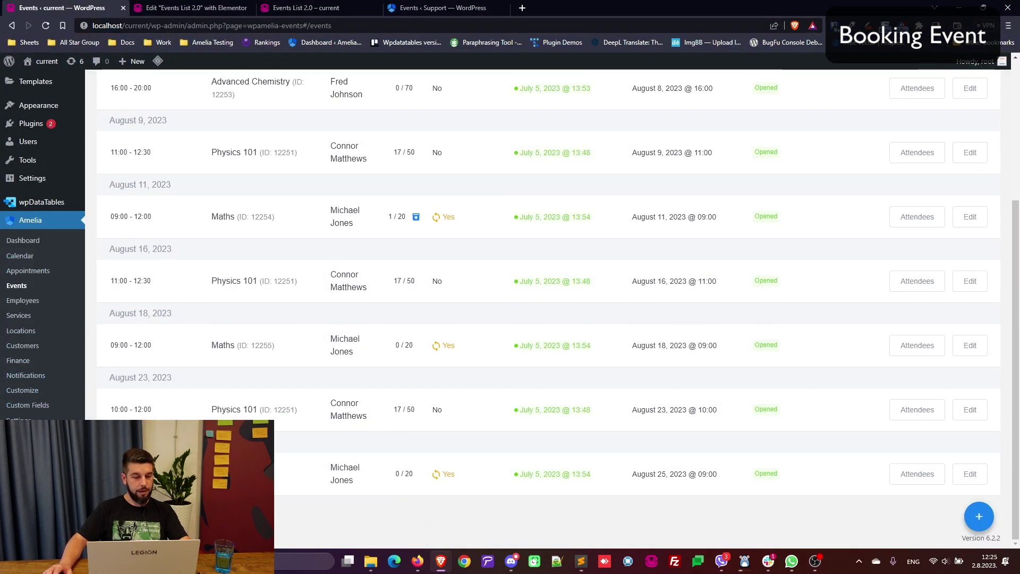
key("F5")
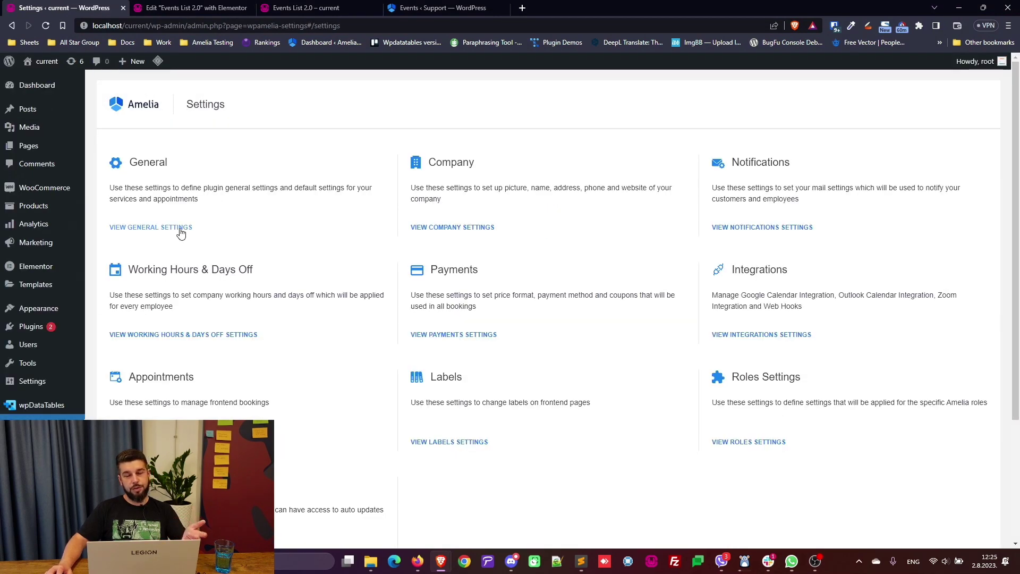
Inspect the Redirect URL After Booking in Amelia's General settings and close the settings without changes.
left_click(180, 229)
scroll(819, 349, "down", 8)
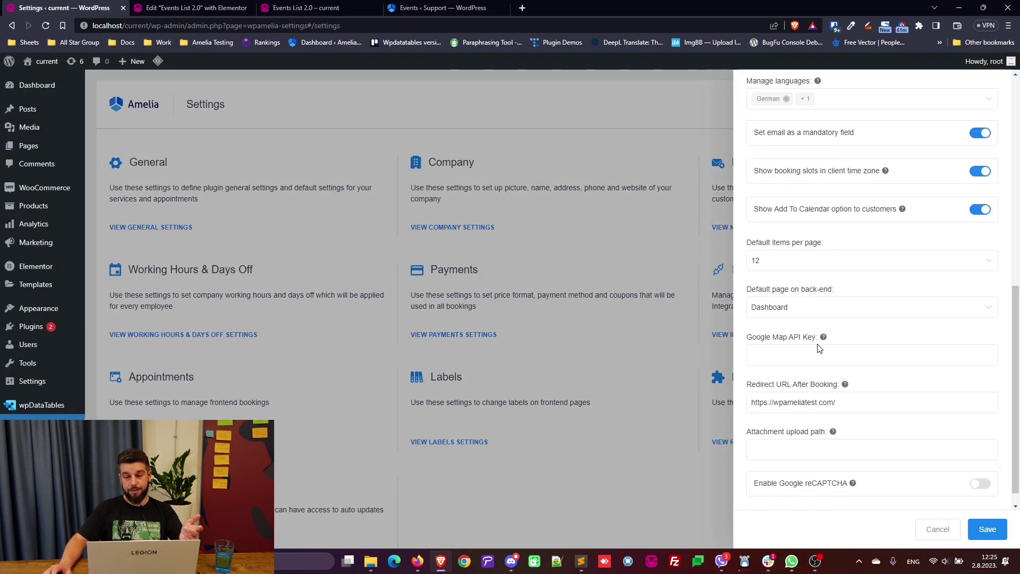
scroll(845, 372, "up", 3)
scroll(837, 377, "down", 3)
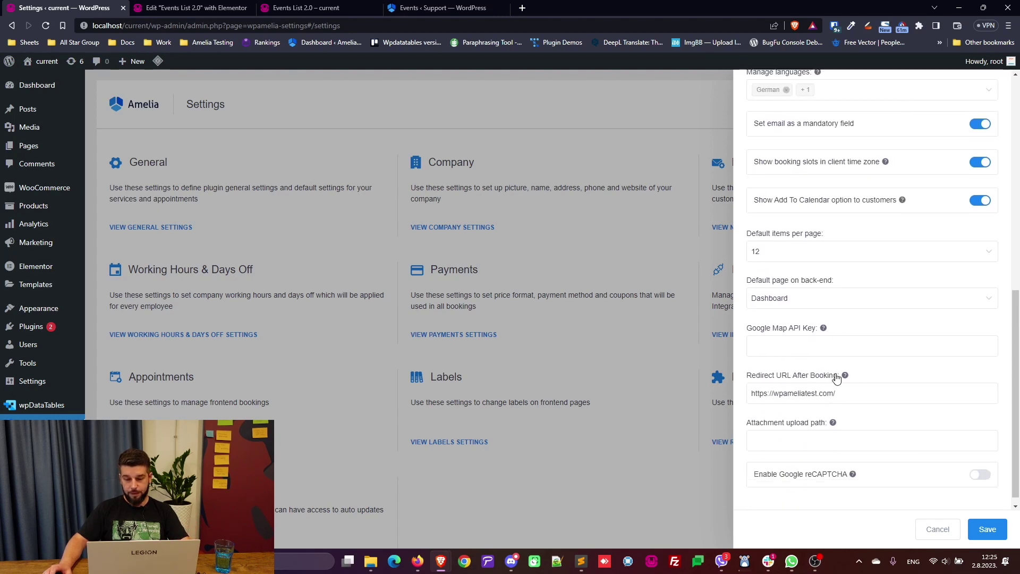
scroll(837, 378, "down", 1)
left_click(818, 385)
key("ctrl+a")
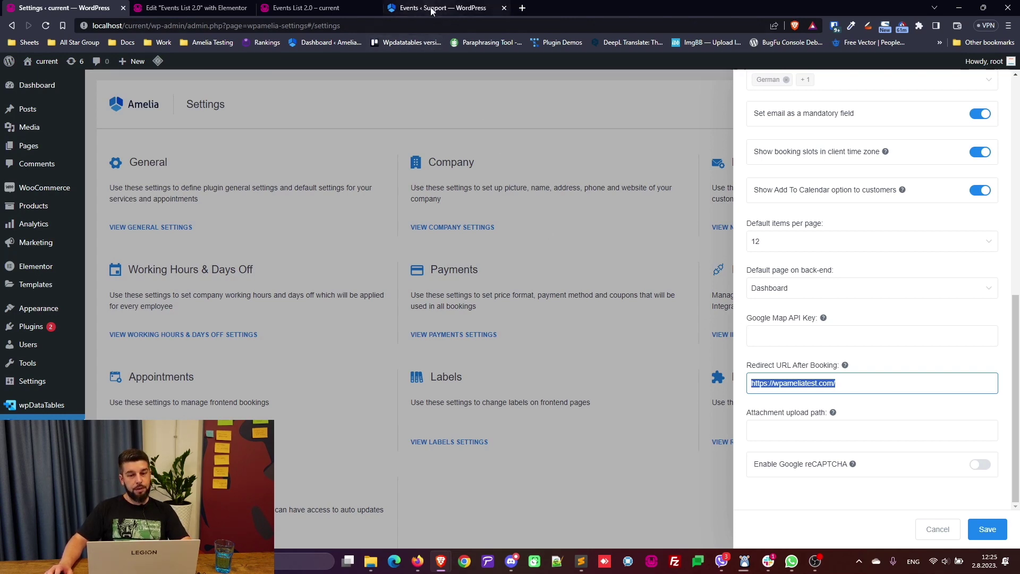
left_click(621, 248)
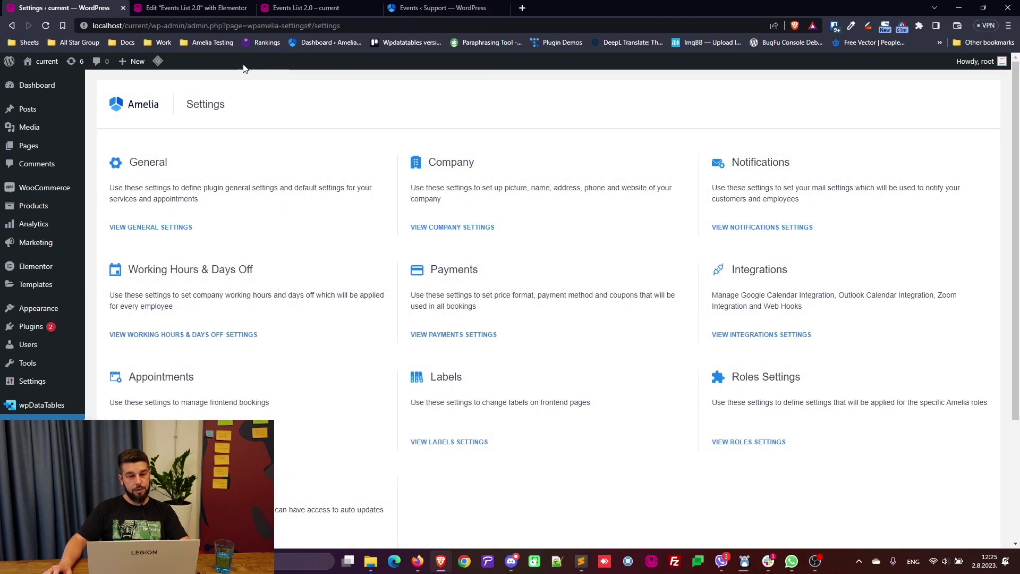
Switch to the Support site's Amelia Events page and create a new event named "Test event".
left_click(439, 7)
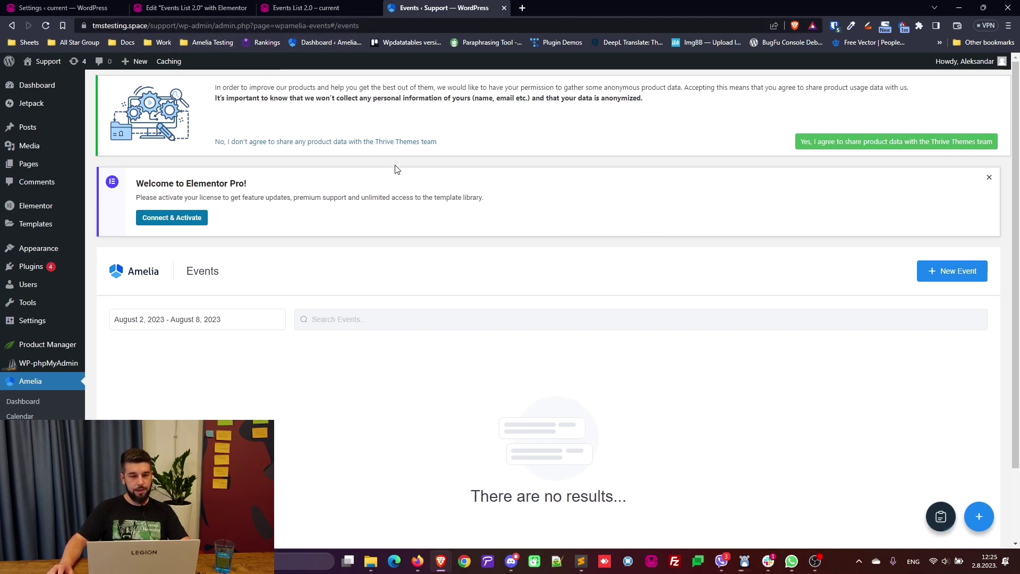
left_click(966, 279)
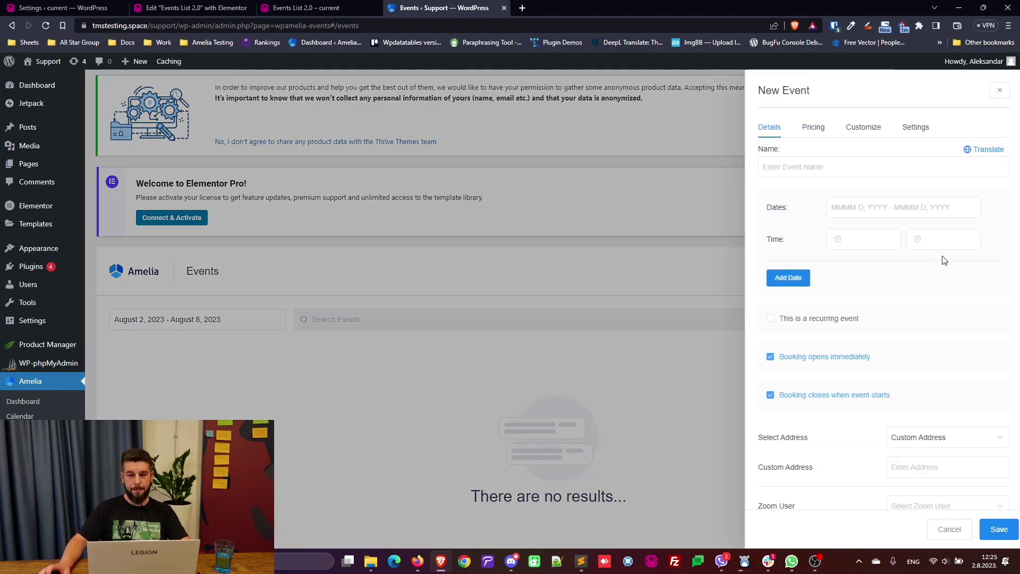
left_click(807, 169)
type("Test ")
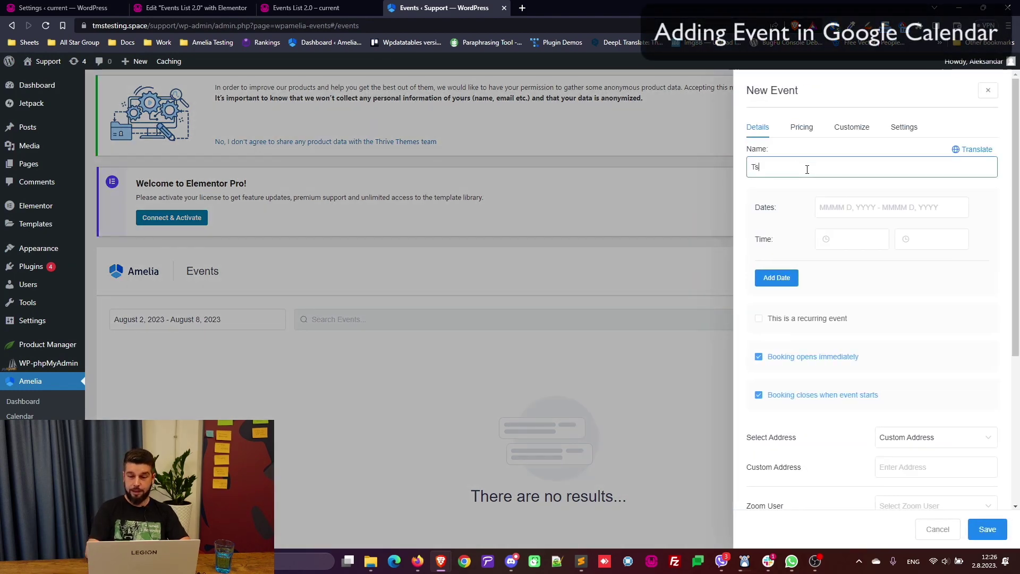
type("event")
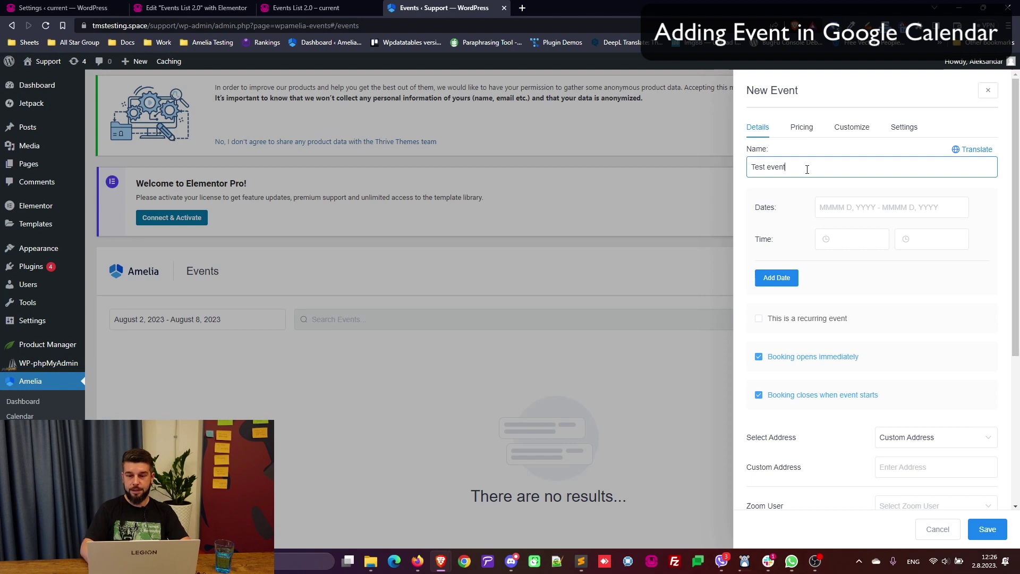
Schedule the new event for August 5, 2023, from 09:00 to 15:00.
left_click(868, 208)
left_click(934, 274)
left_click(934, 273)
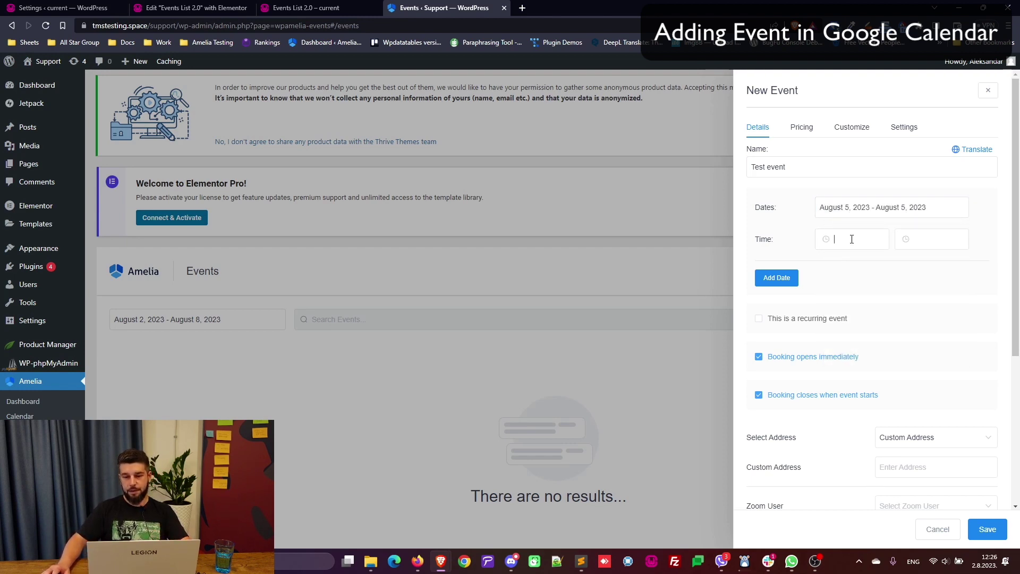
left_click(850, 239)
scroll(865, 298, "down", 3)
scroll(850, 298, "down", 5)
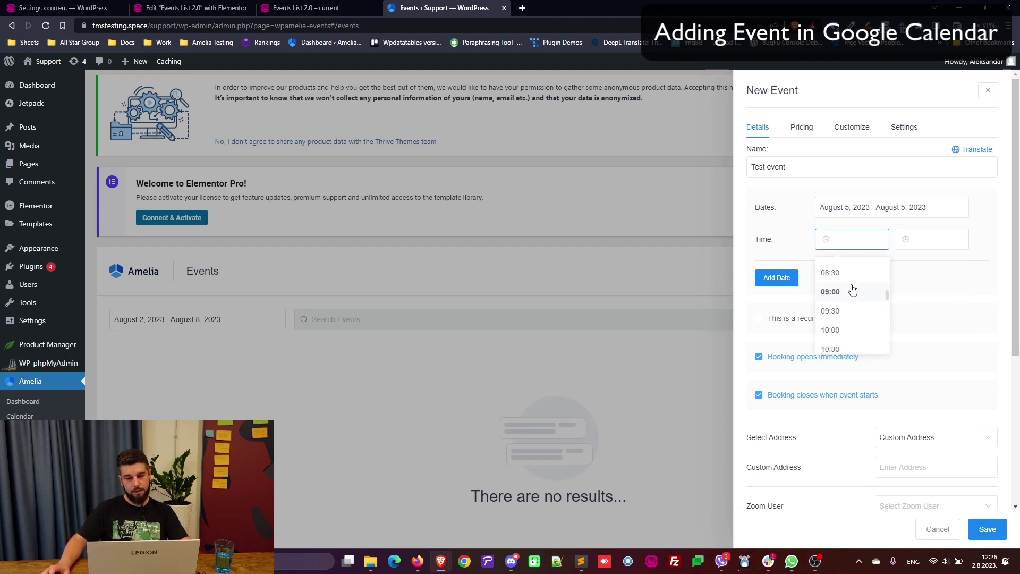
left_click(850, 290)
left_click(907, 246)
scroll(938, 304, "down", 5)
left_click(935, 297)
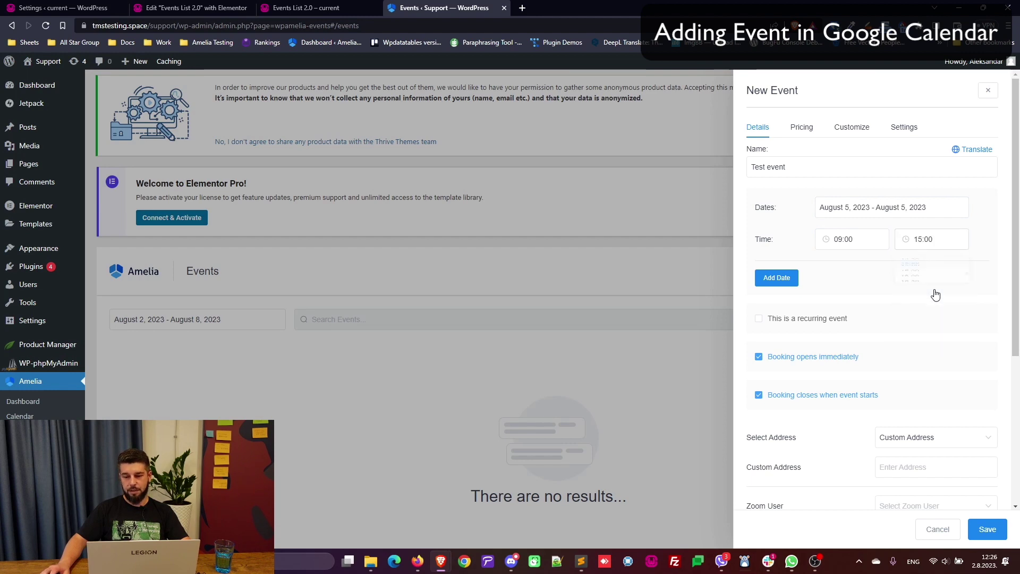
Assign the available employee as the event's organizer and save the event.
scroll(895, 335, "down", 4)
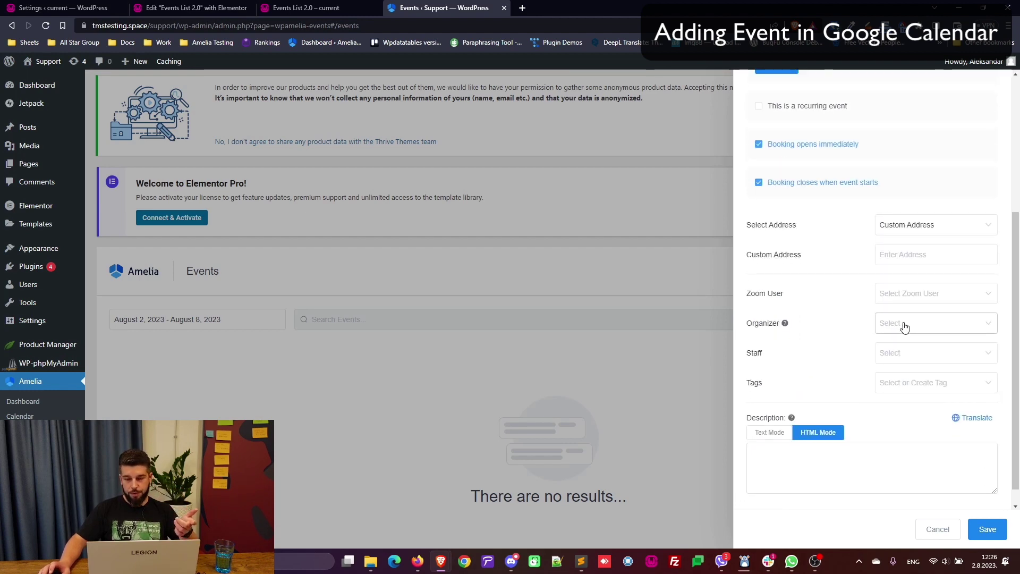
left_click(905, 327)
left_click(922, 351)
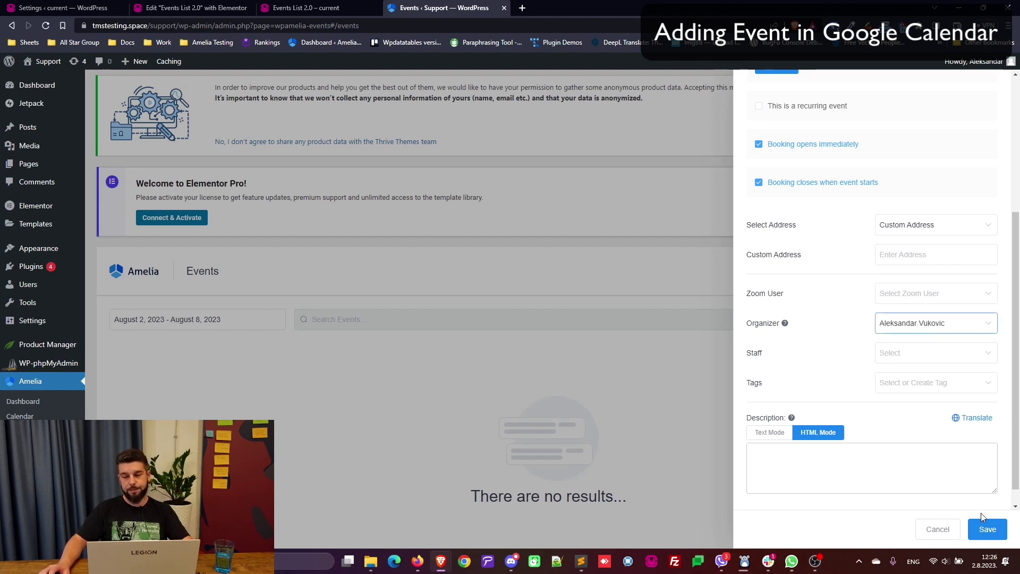
left_click(985, 529)
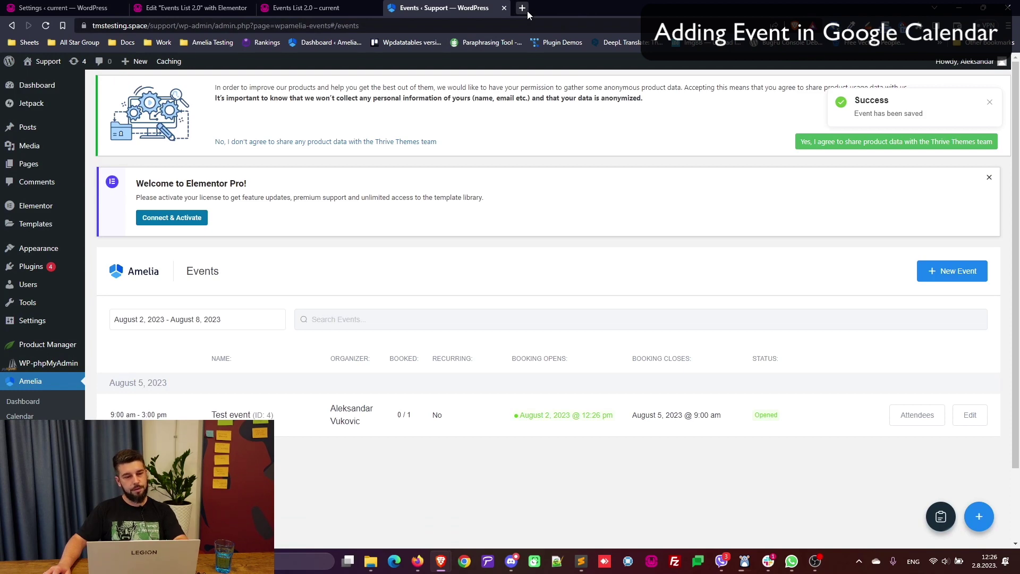
Compare the Test event's name and organizer in Amelia with Google Calendar, and open its August 5 calendar entry details.
key("ctrl+shift+t")
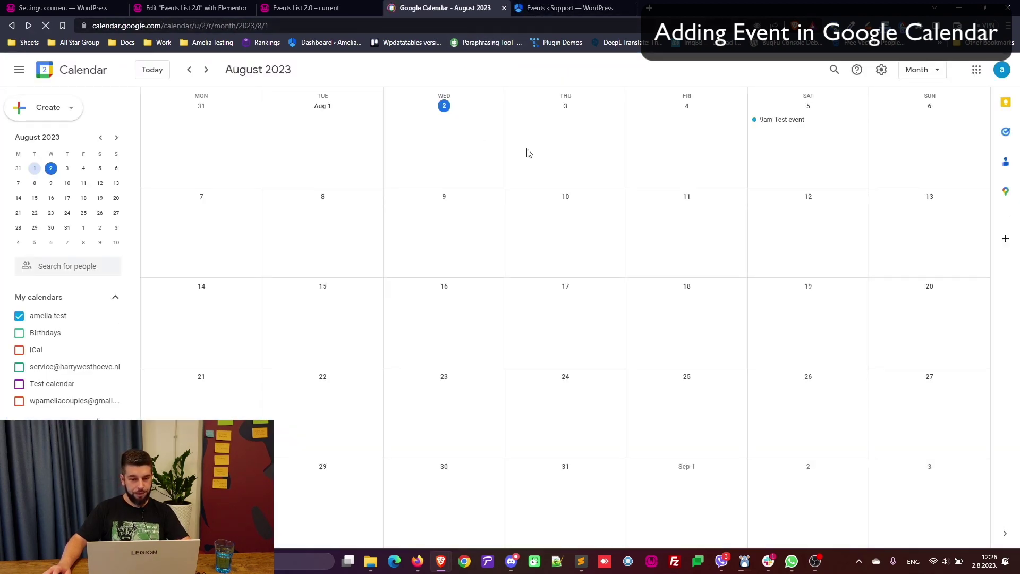
left_click(587, 5)
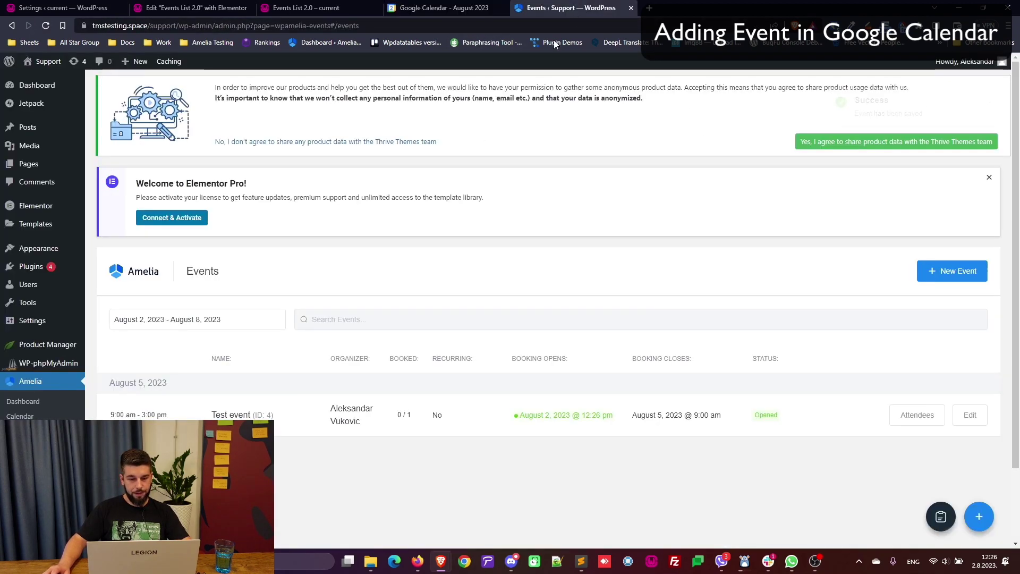
left_click_drag(217, 415, 250, 415)
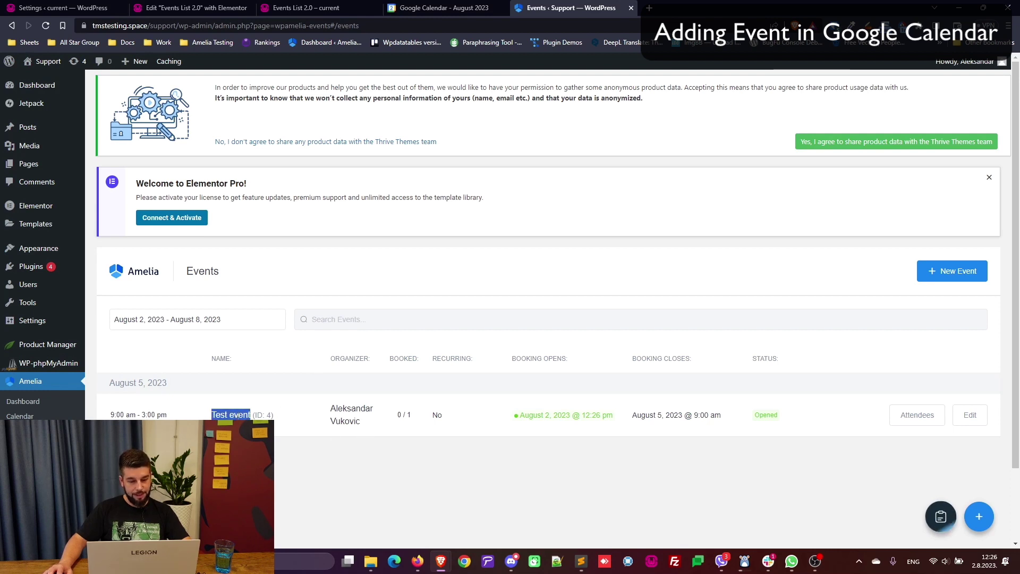
double_click(351, 408)
left_click(431, 5)
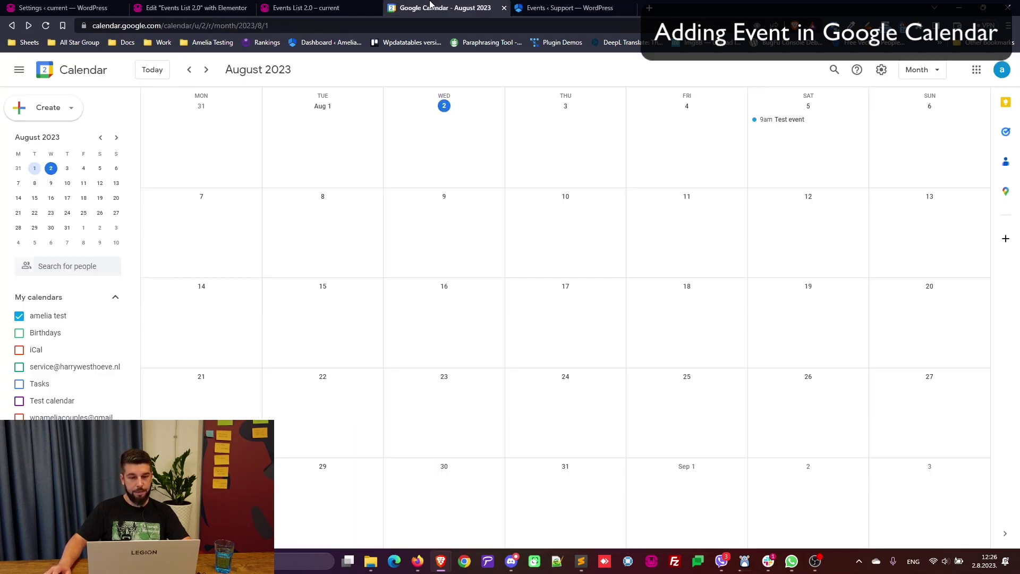
left_click(786, 114)
left_click(800, 133)
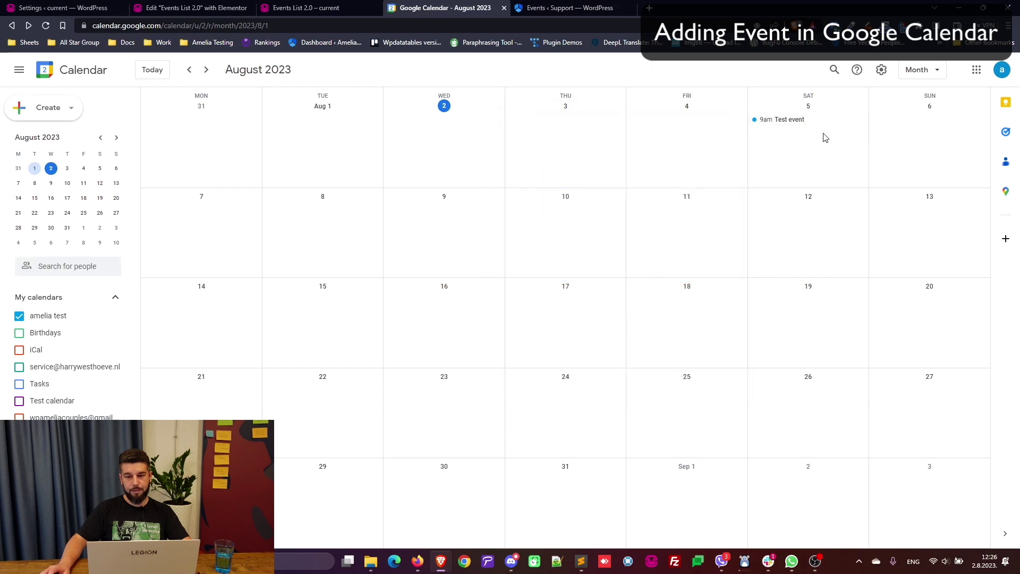
left_click(808, 119)
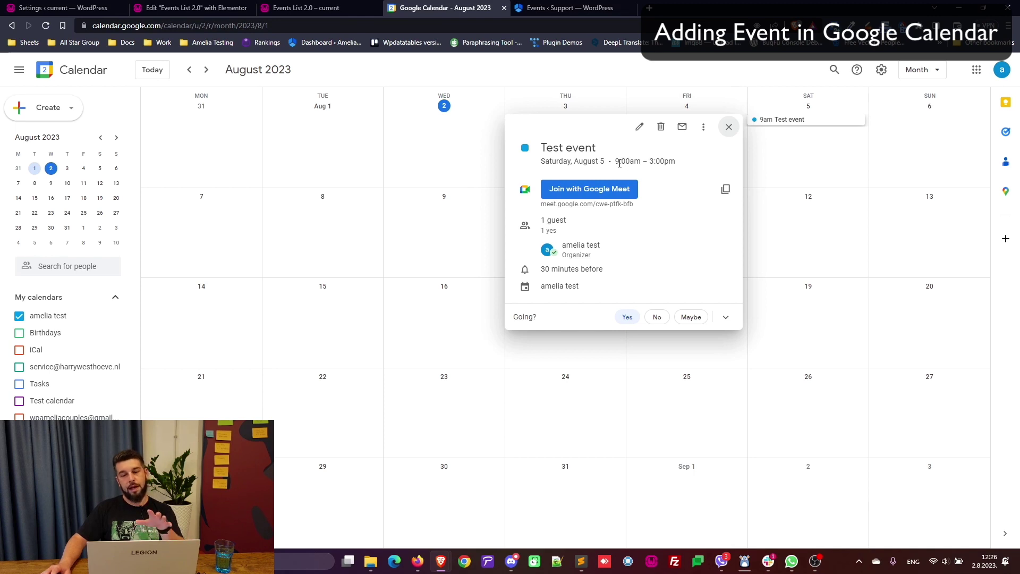
Return to the Amelia admin and open the Google Calendar integration settings.
left_click(570, 7)
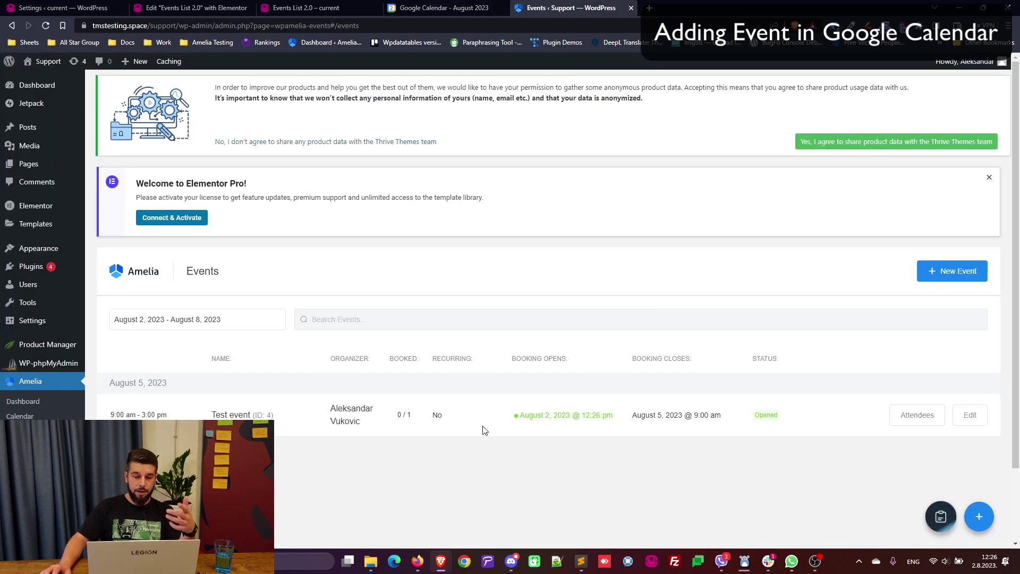
scroll(538, 336, "down", 2)
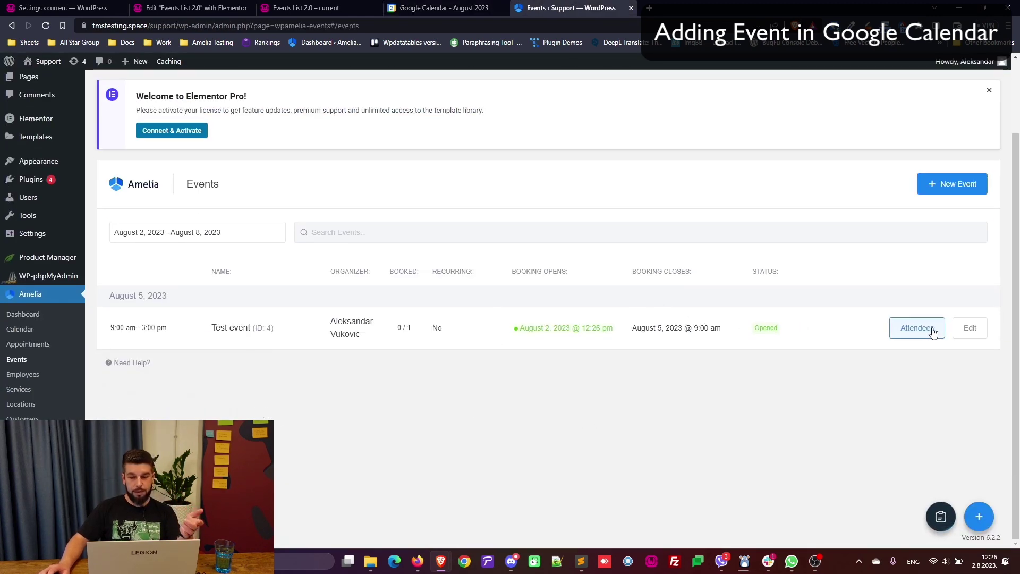
left_click(19, 494)
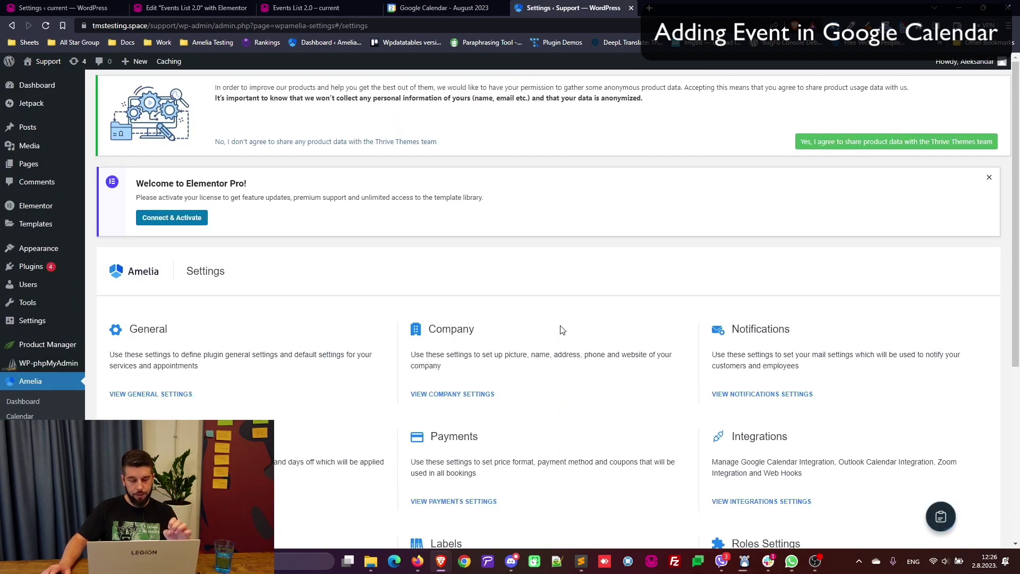
scroll(560, 328, "down", 1)
left_click(760, 449)
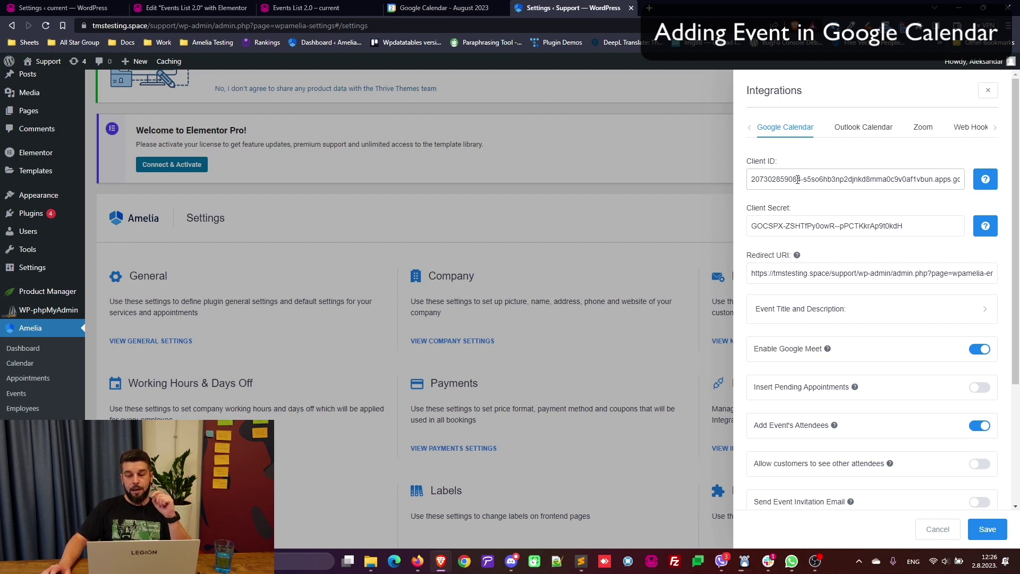
Review the Enable Google Meet and Add Event's Attendees options, and close the integration settings without saving.
scroll(834, 282, "down", 2)
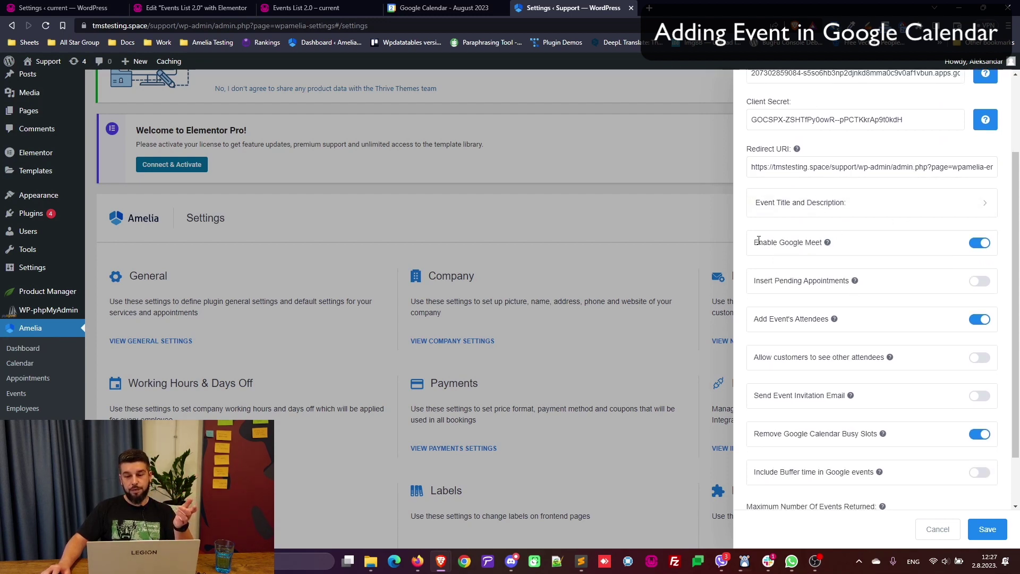
left_click_drag(758, 240, 823, 244)
scroll(810, 280, "down", 1)
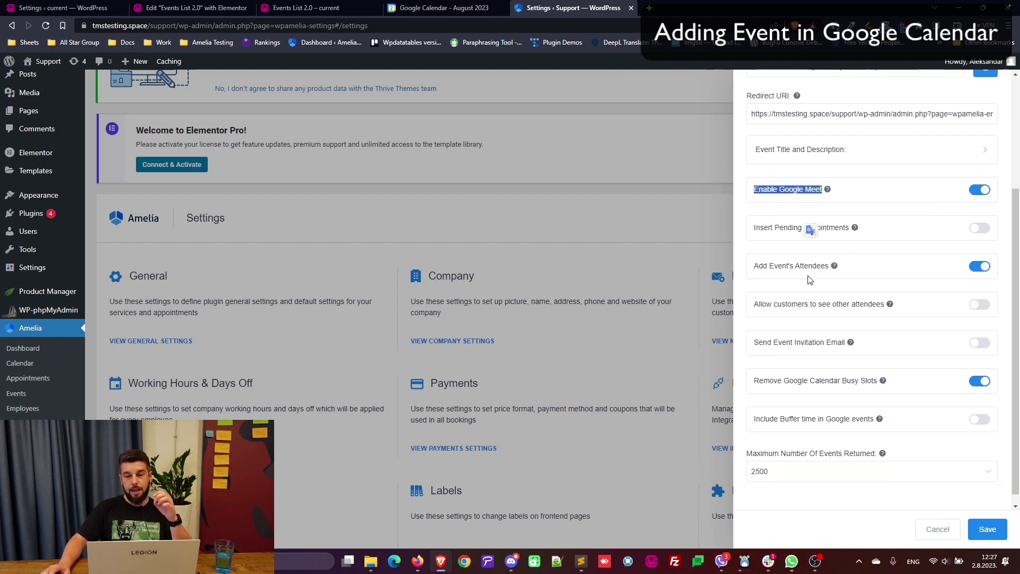
left_click(761, 266)
left_click_drag(761, 267, 810, 267)
left_click(799, 267)
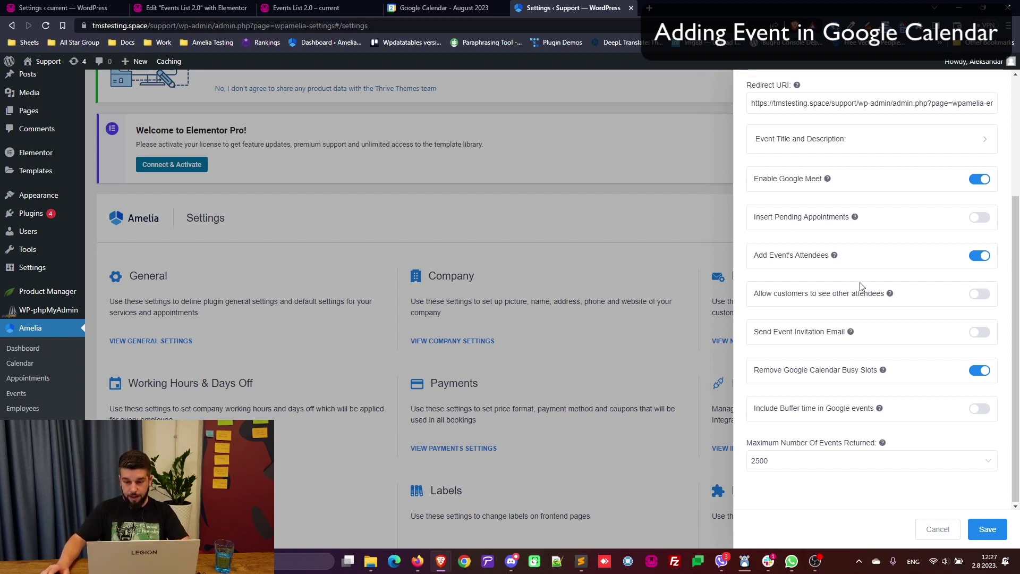
scroll(872, 255, "up", 2)
left_click(944, 528)
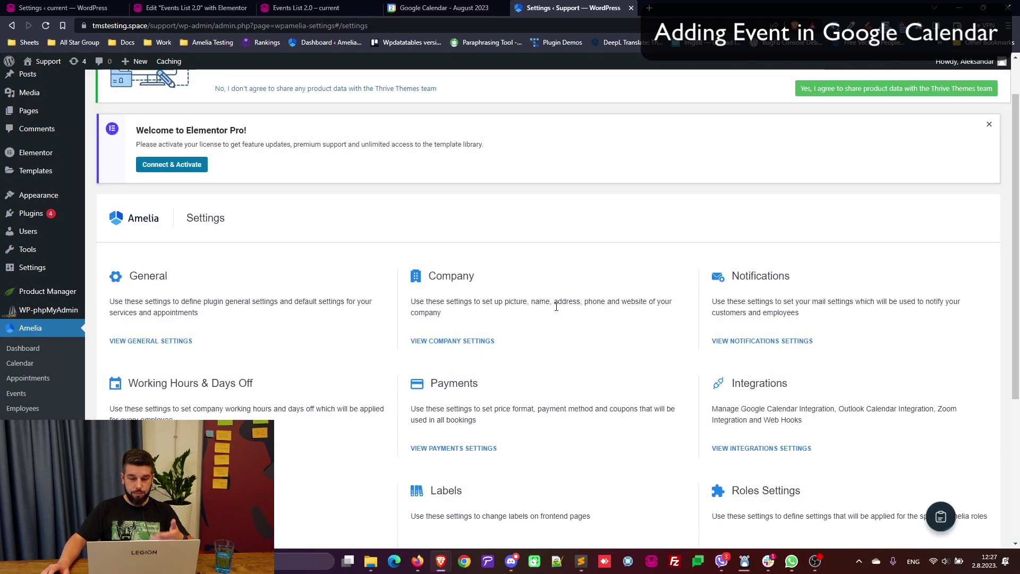
Open the organizer's employee profile in Amelia to check the connected Google Calendar account.
scroll(388, 335, "down", 4)
left_click(31, 198)
scroll(308, 275, "up", 5)
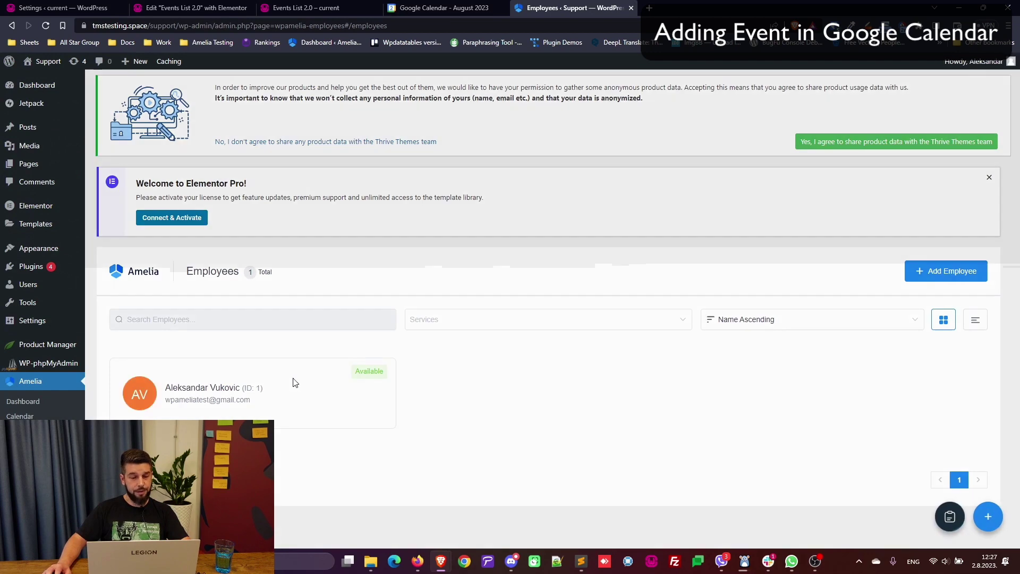
left_click(295, 383)
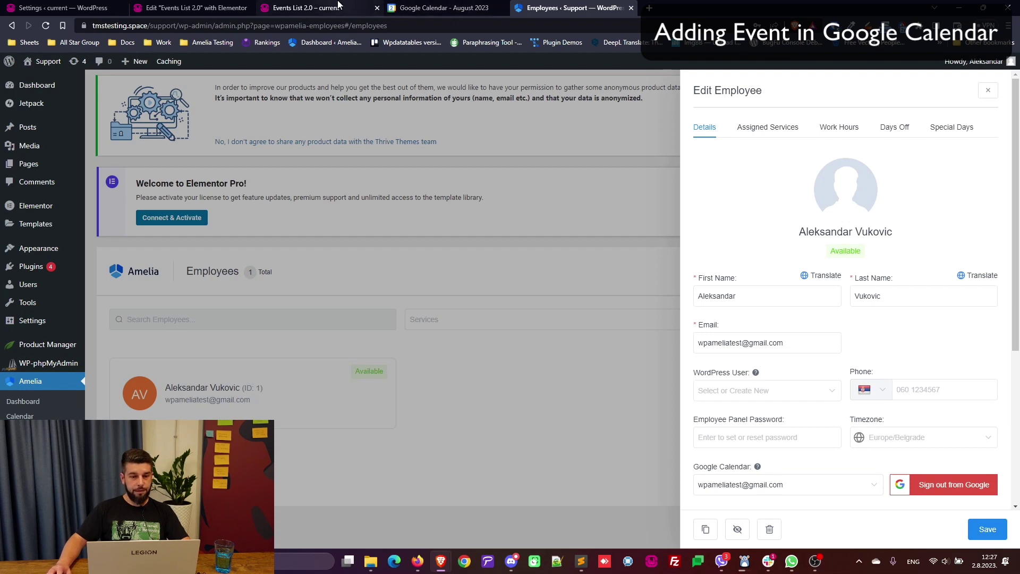
Switch to Google Calendar, review the Test event details and close them.
left_click(306, 7)
key("ctrl+shift+Tab")
key("ctrl+Tab")
key("ctrl+Tab")
key("ctrl+Tab")
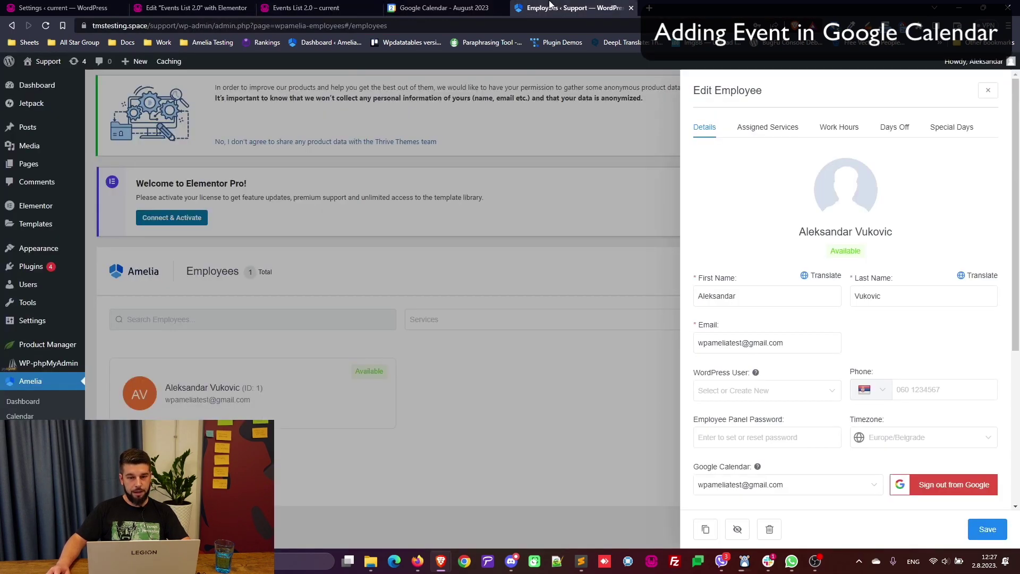
left_click(441, 7)
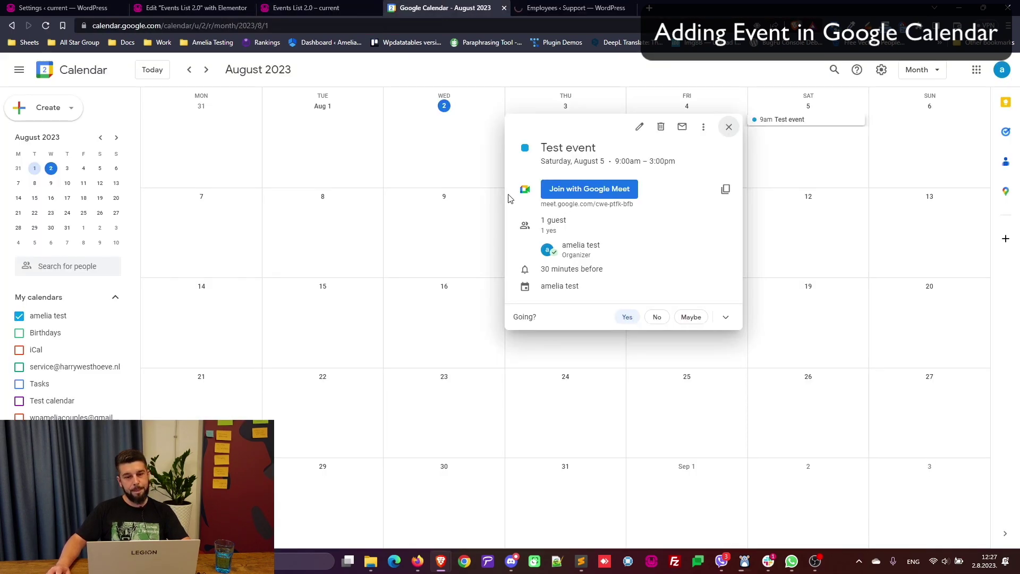
left_click(728, 128)
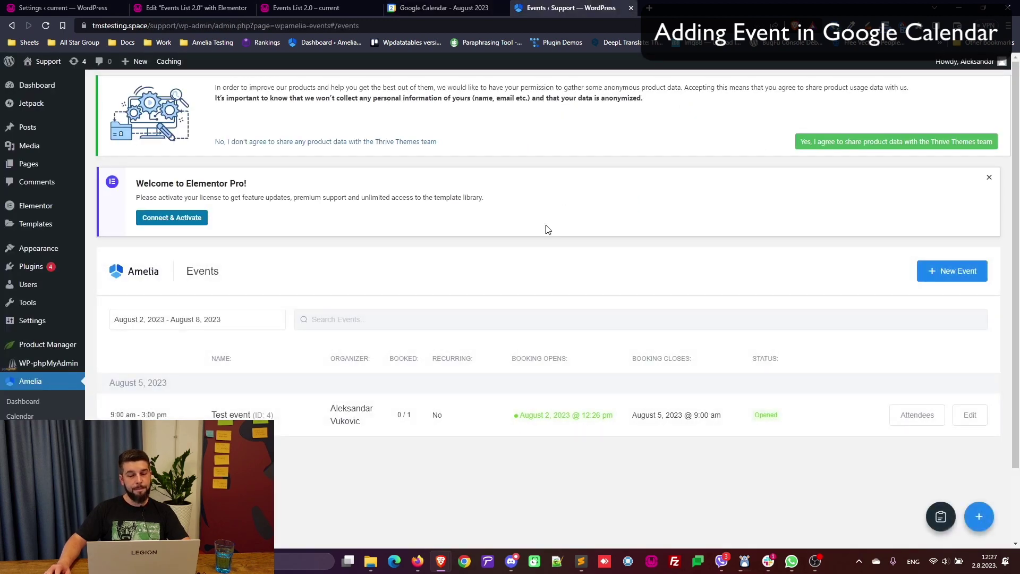
Add an existing customer as an attendee of Test event in Amelia and save the attendee.
left_click(926, 418)
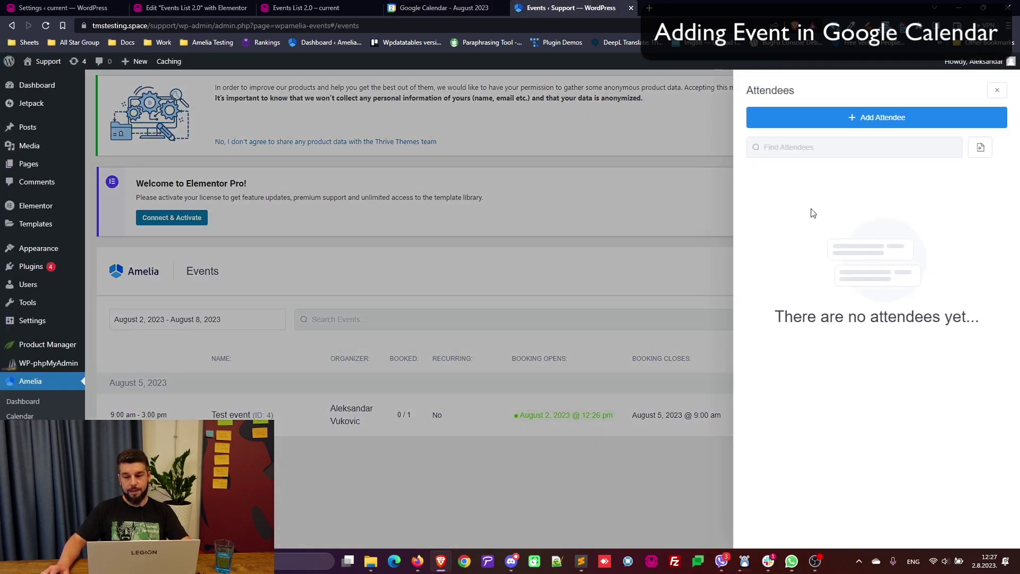
left_click(856, 118)
left_click(842, 149)
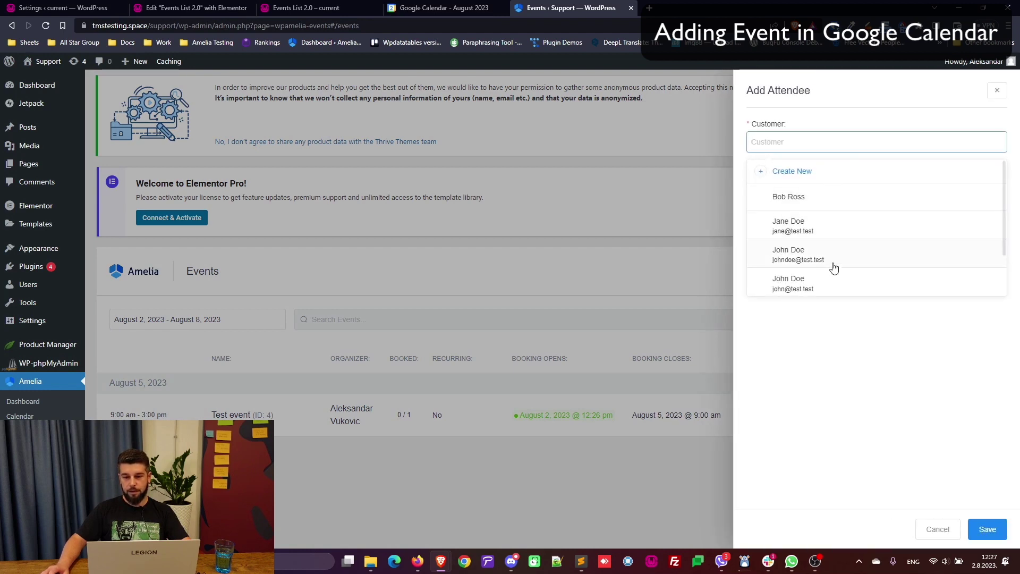
scroll(845, 258, "down", 3)
left_click(824, 280)
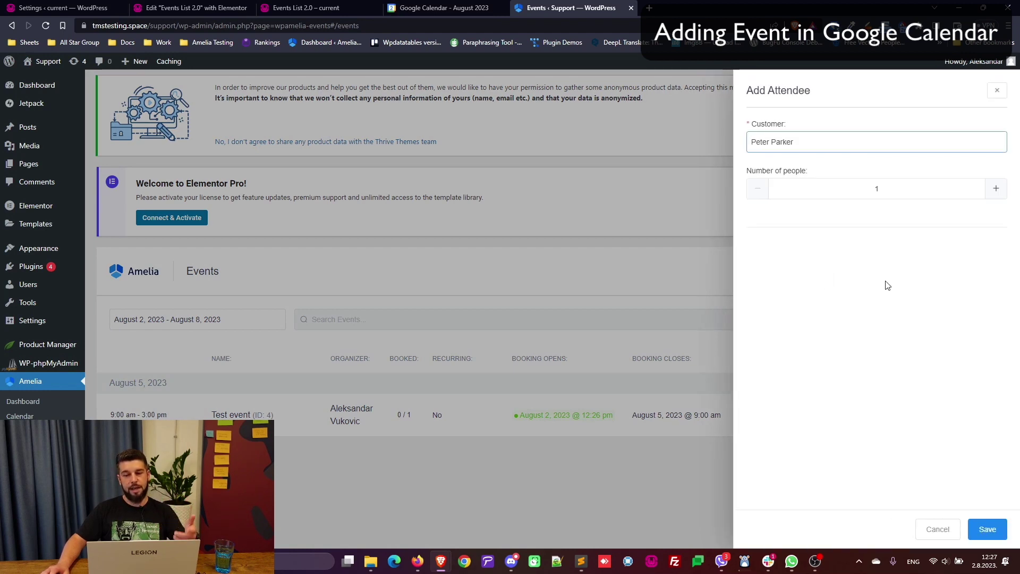
left_click(988, 529)
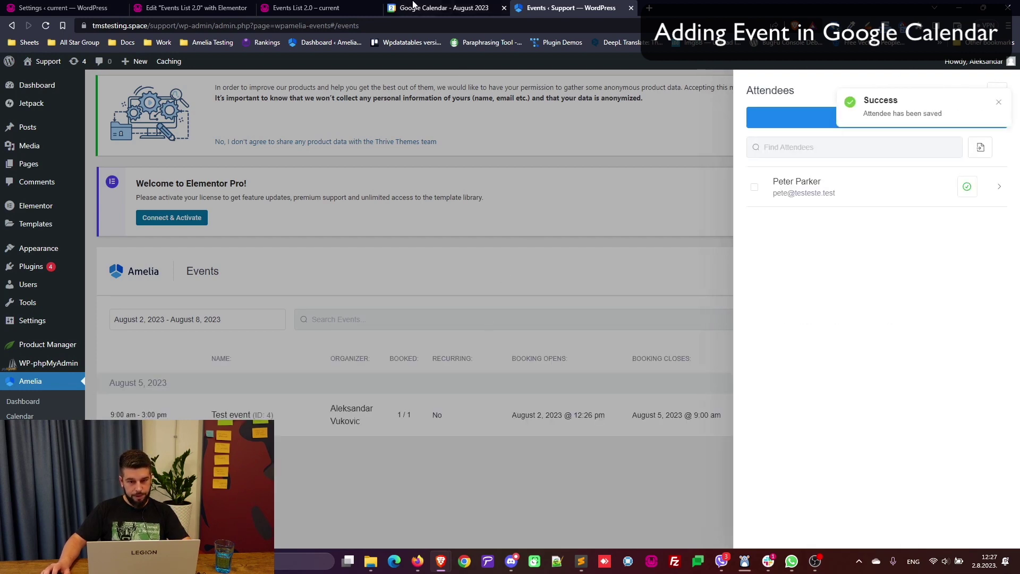
Open the Test event in Google Calendar and inspect the added attendee in its guest list.
left_click(413, 6)
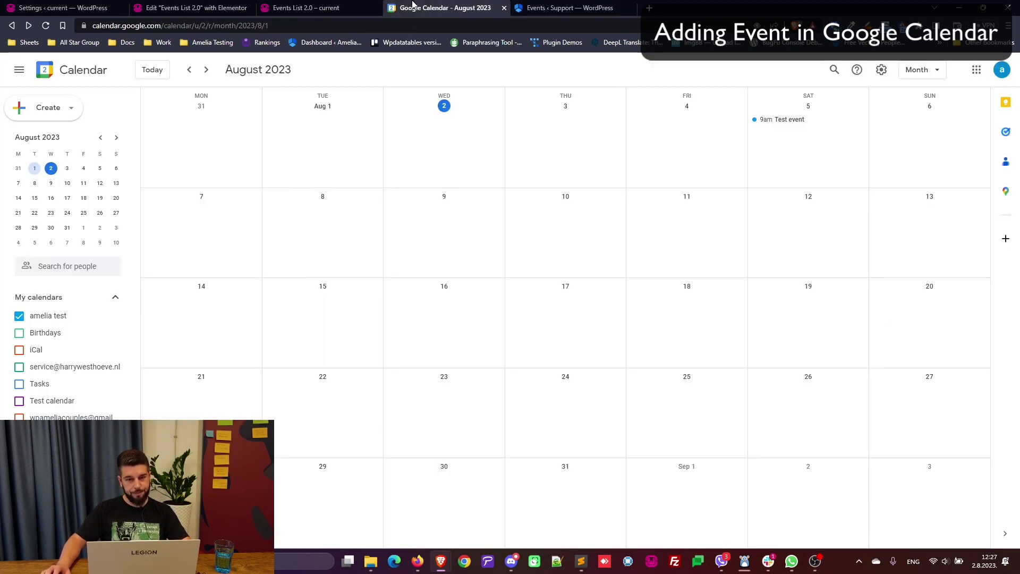
left_click(777, 124)
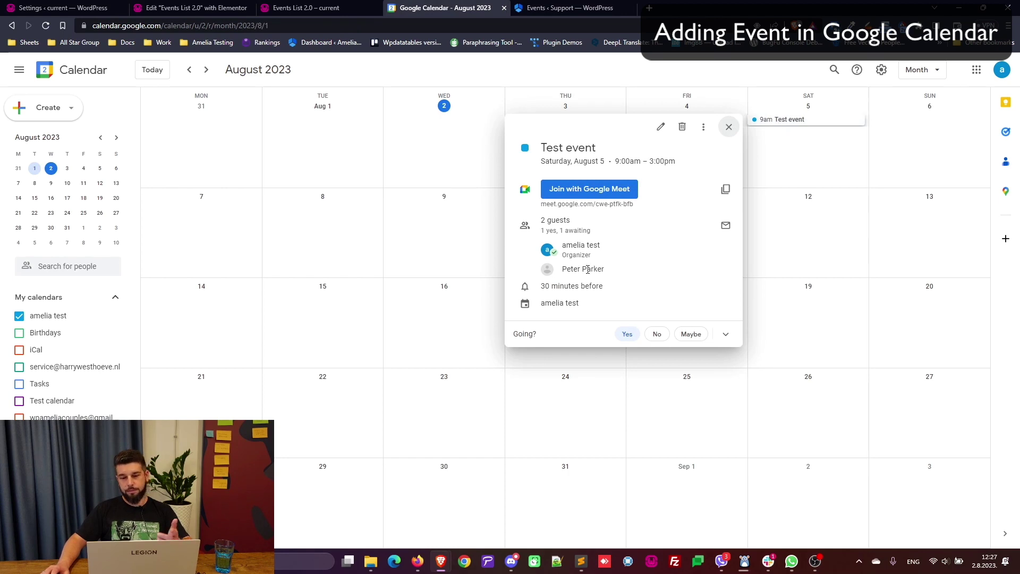
mouse_move(573, 270)
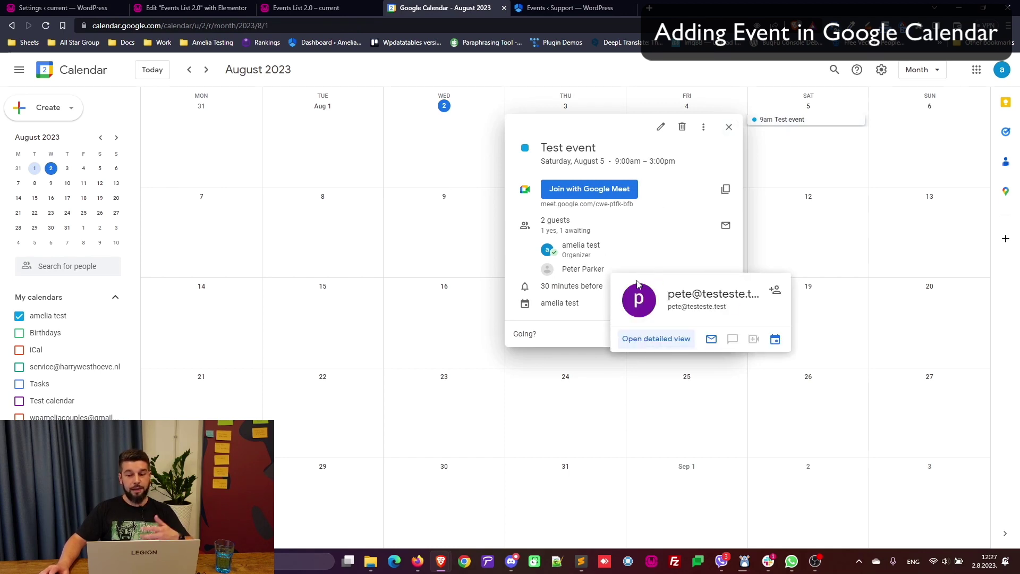
triple_click(571, 271)
left_click(642, 261)
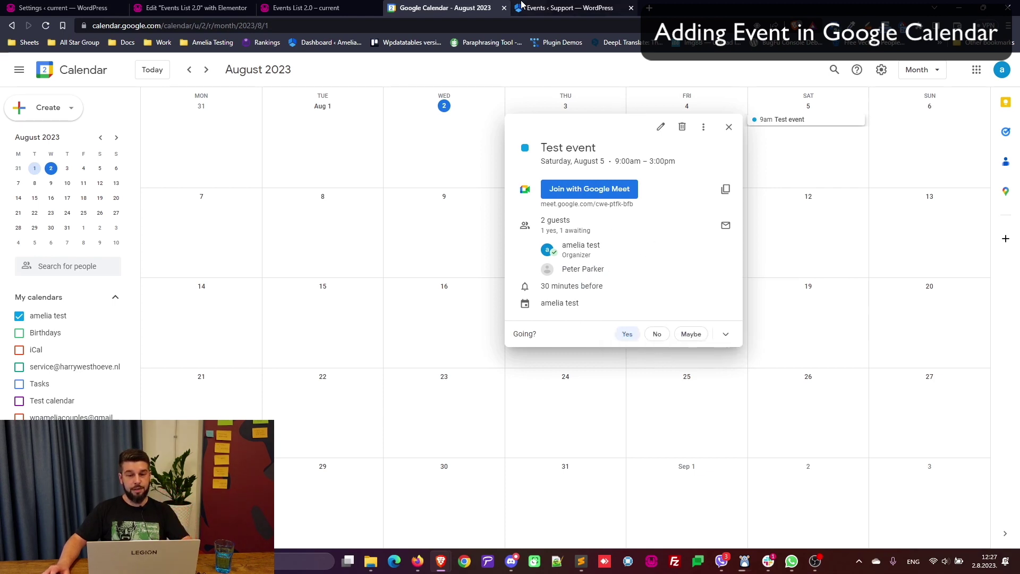
Switch back to Amelia and open the event title and description settings for Events in the Google Calendar integration.
left_click(521, 4)
left_click(377, 235)
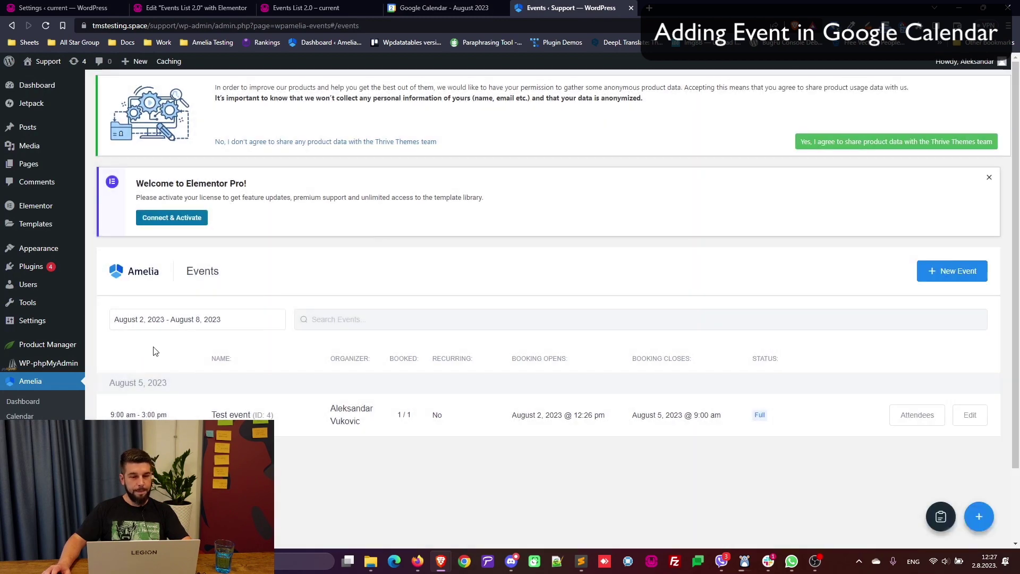
scroll(111, 395, "down", 2)
left_click(19, 494)
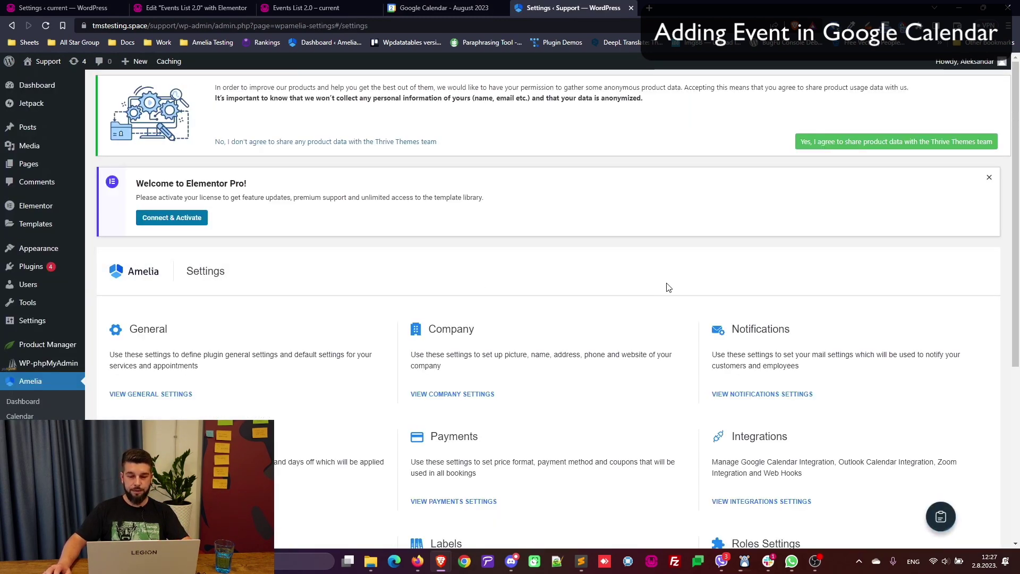
left_click(769, 503)
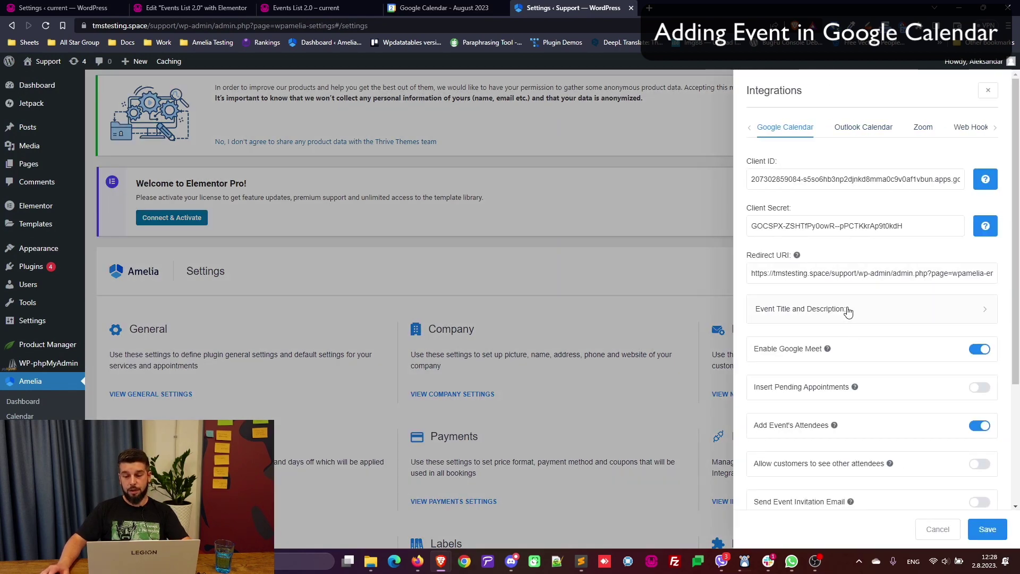
left_click(848, 311)
left_click(833, 343)
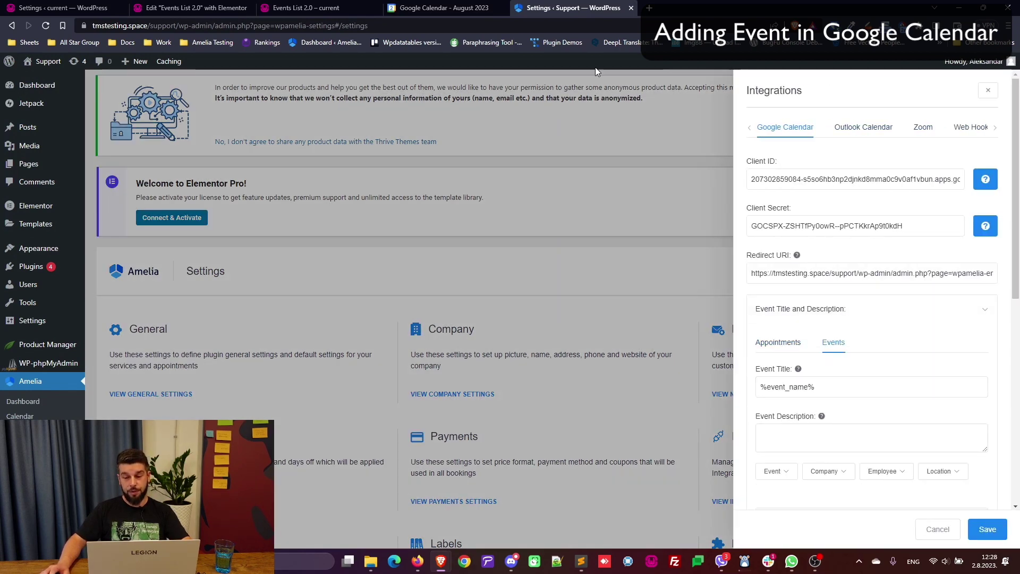
Look through the available event, company and employee placeholders for the Google Calendar event description.
left_click(874, 432)
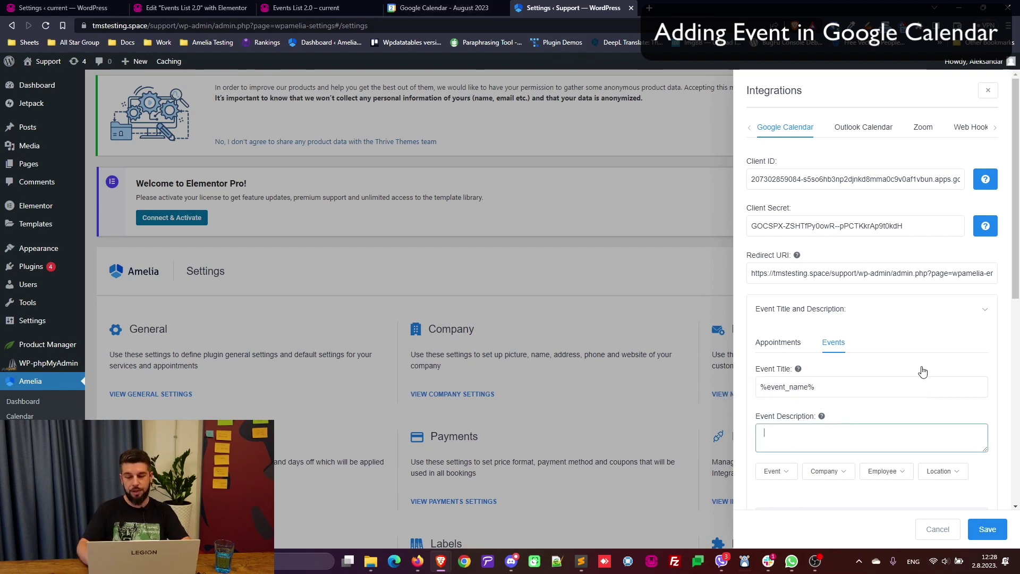
scroll(806, 425, "down", 1)
left_click(776, 417)
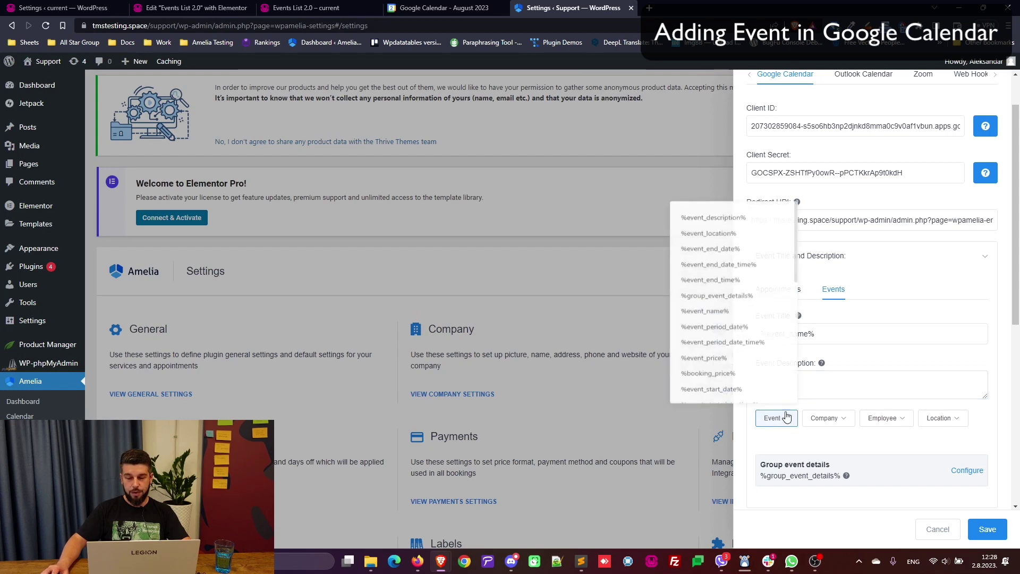
scroll(728, 311, "down", 3)
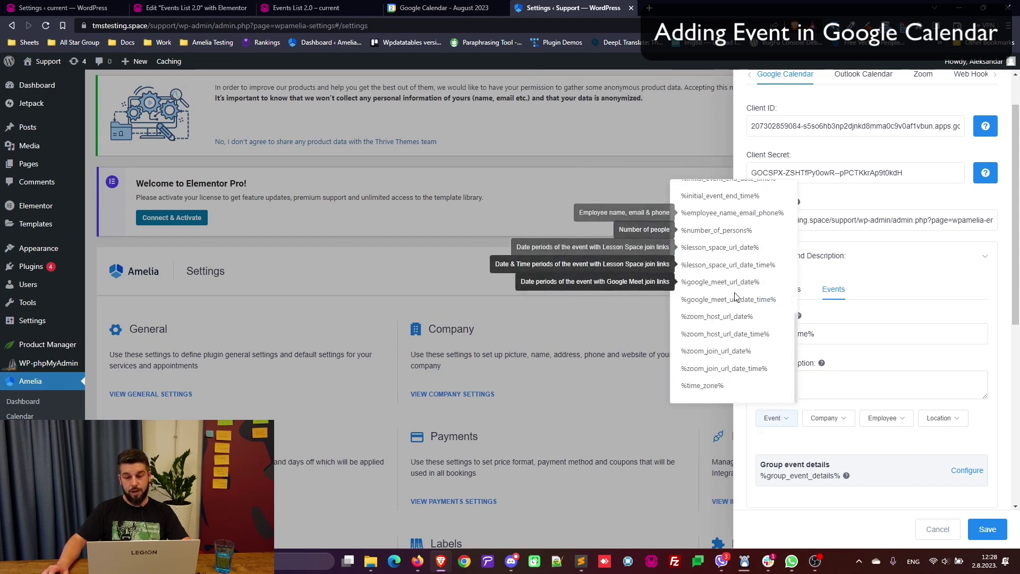
scroll(734, 326, "up", 3)
left_click(846, 421)
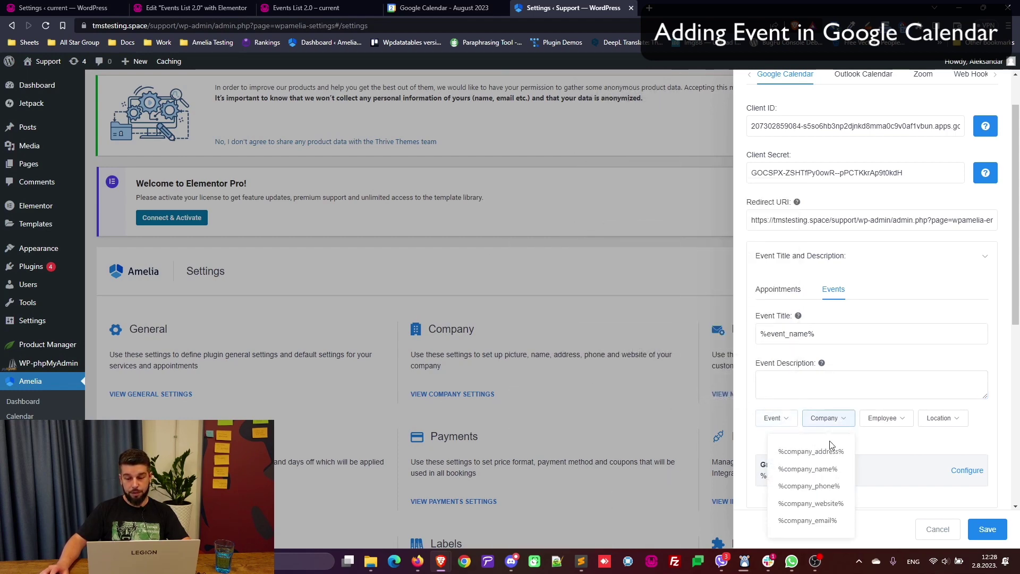
left_click(897, 424)
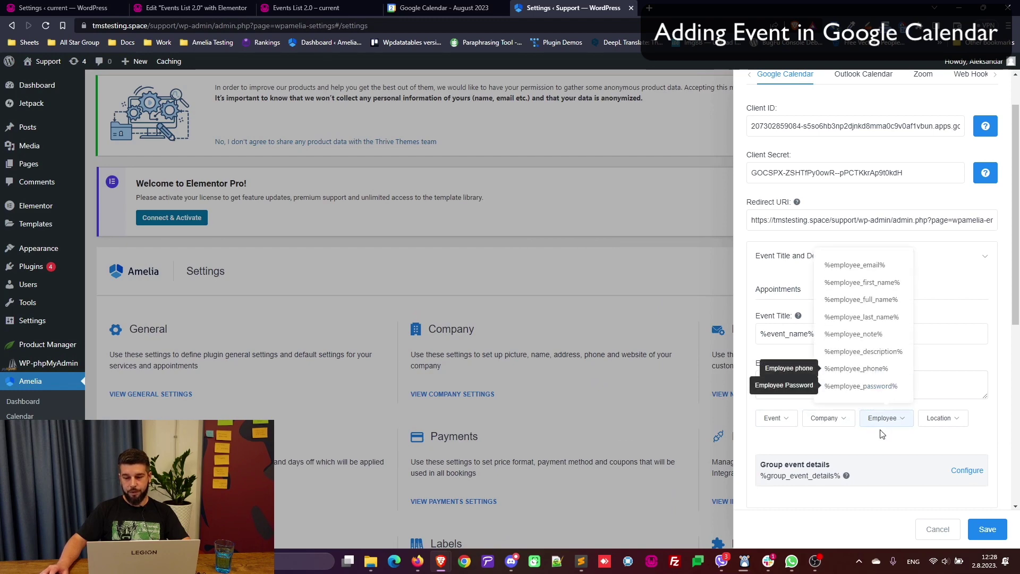
Copy the %event_description% placeholder from the event placeholders and insert it as the Event Description.
mouse_move(789, 419)
scroll(728, 287, "down", 2)
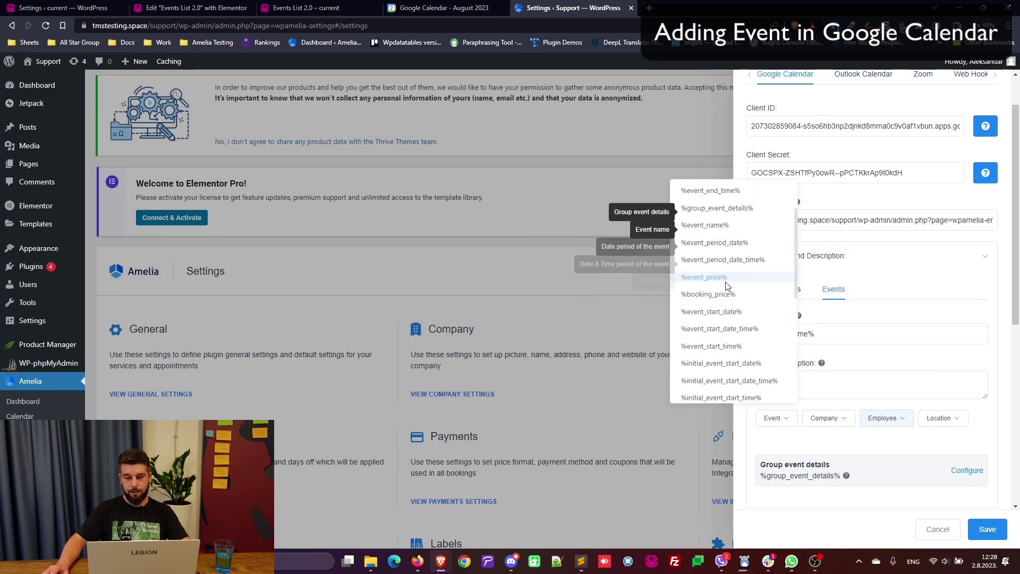
scroll(728, 288, "up", 2)
left_click(713, 197)
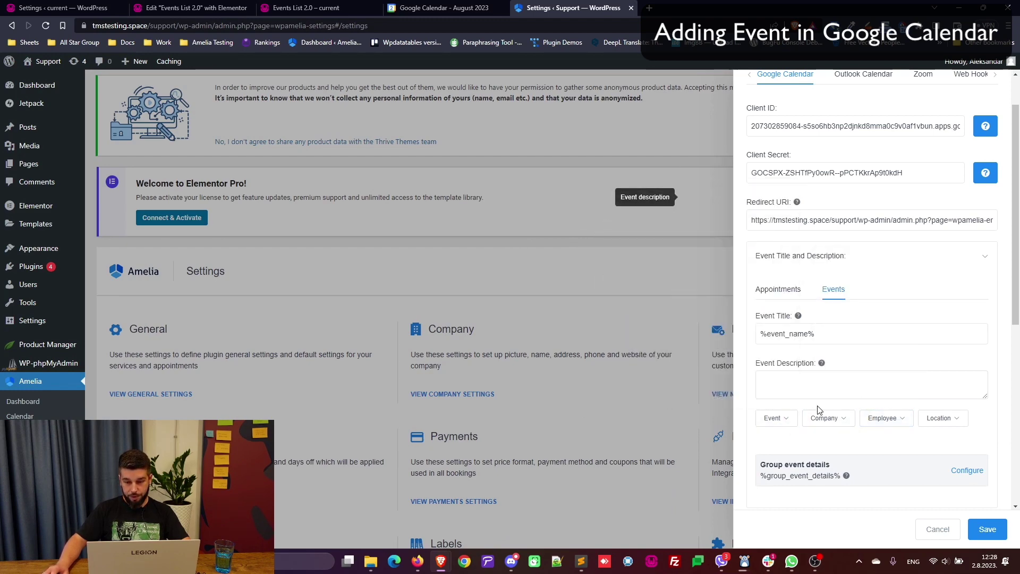
left_click(823, 375)
type("%event_description%")
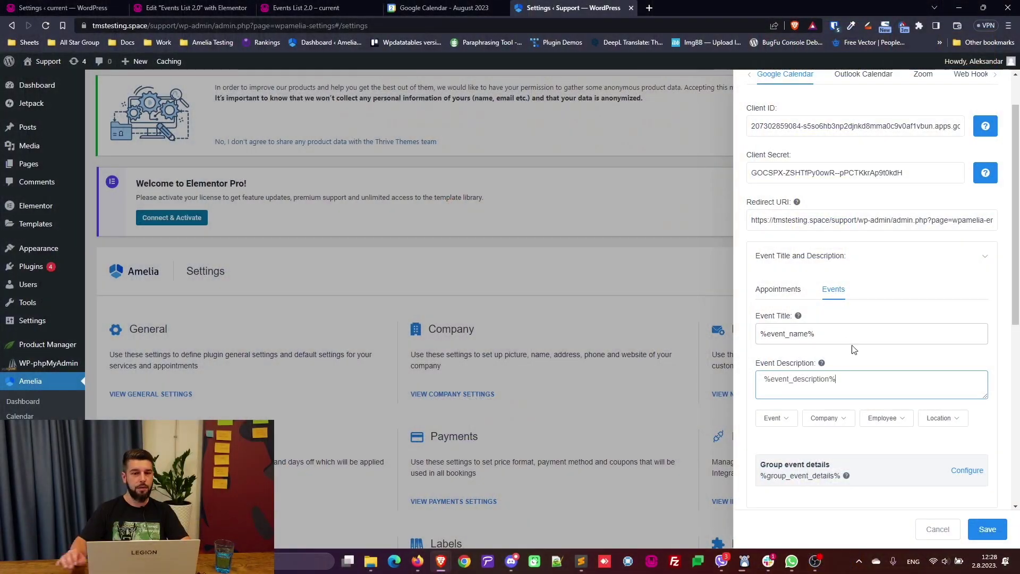
Inspect the Google Meet link of Test event in Google Calendar, and return to Amelia to view the Enable Google Meet option.
left_click(481, 5)
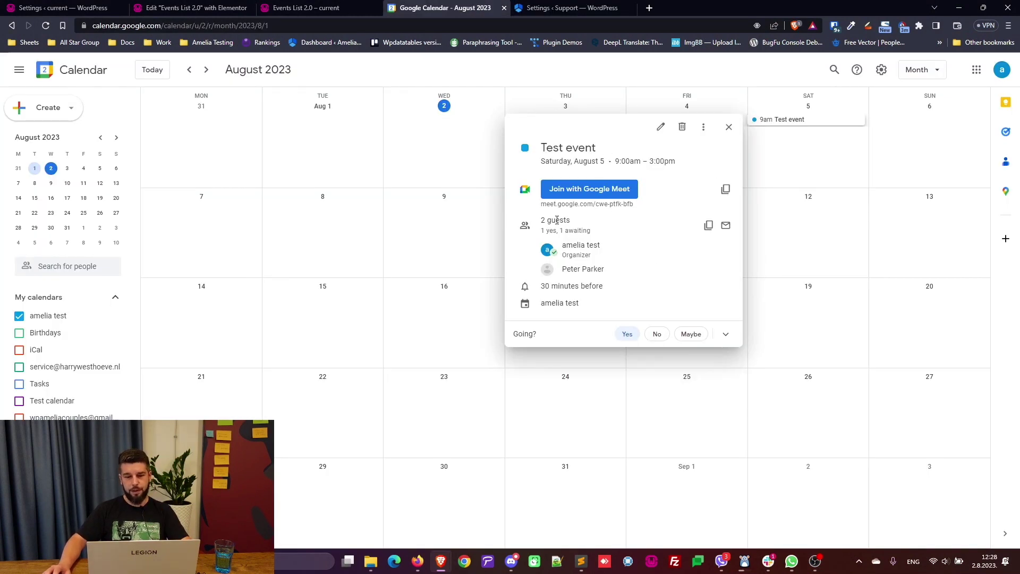
left_click_drag(542, 204, 627, 211)
left_click(627, 209)
left_click_drag(542, 204, 625, 207)
left_click(568, 7)
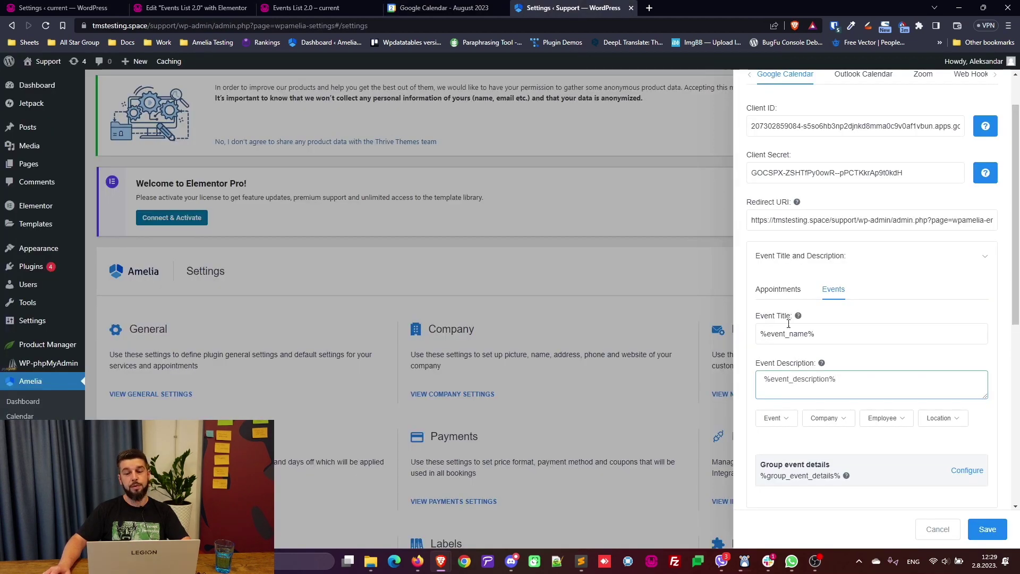
scroll(863, 327, "down", 8)
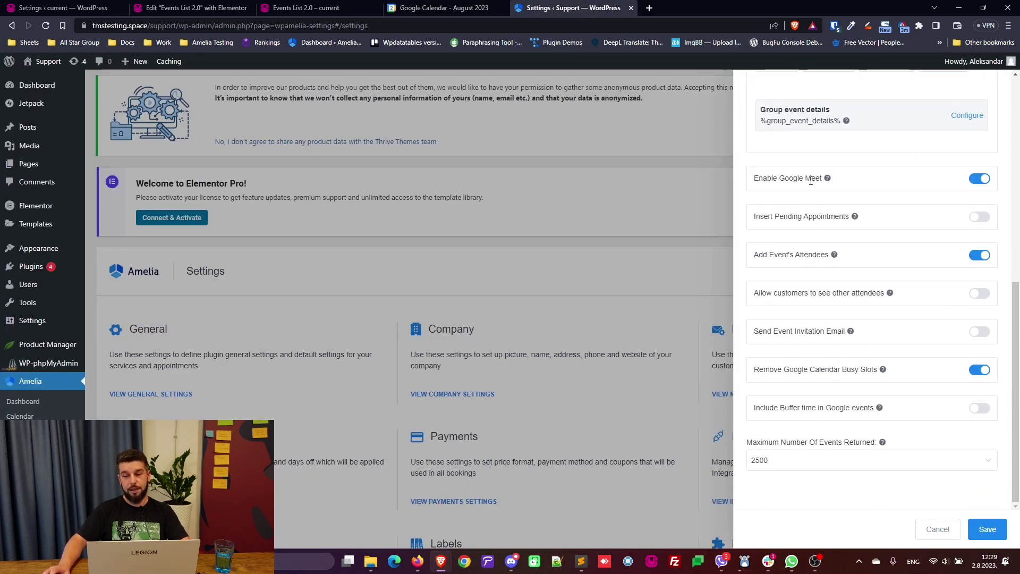